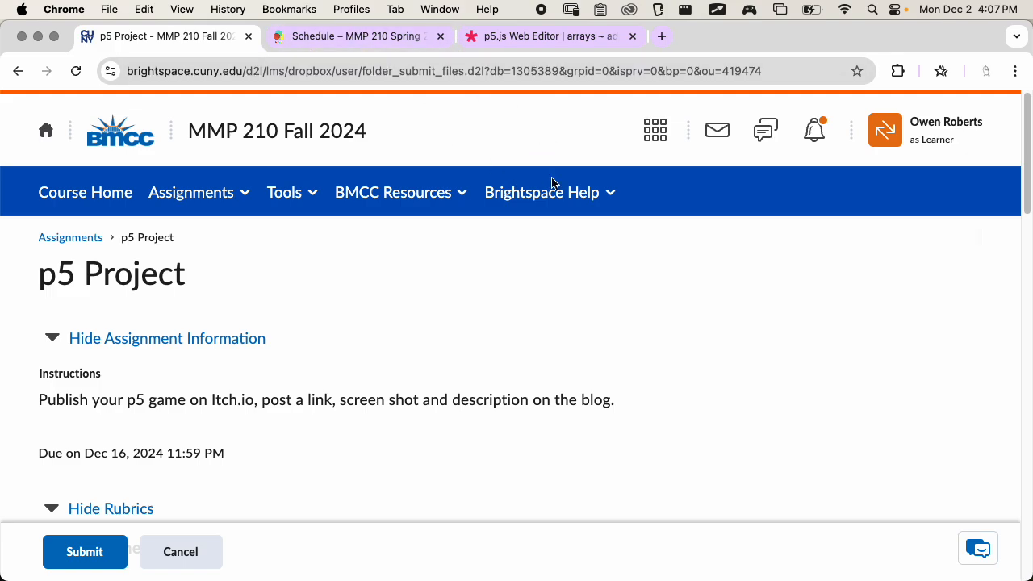
# - Switch to Finder and look through the Art and Sounds folders inside MMP_210 on the Desktop
pyautogui.press('super+Tab')
pyautogui.press('super+Tab')
pyautogui.press('super+Tab')
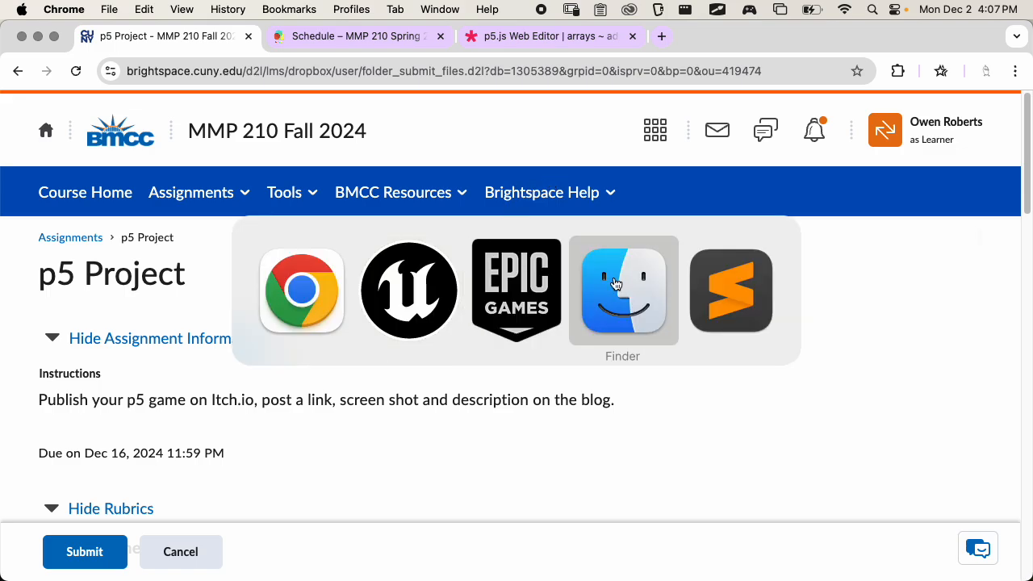
pyautogui.click(52, 90)
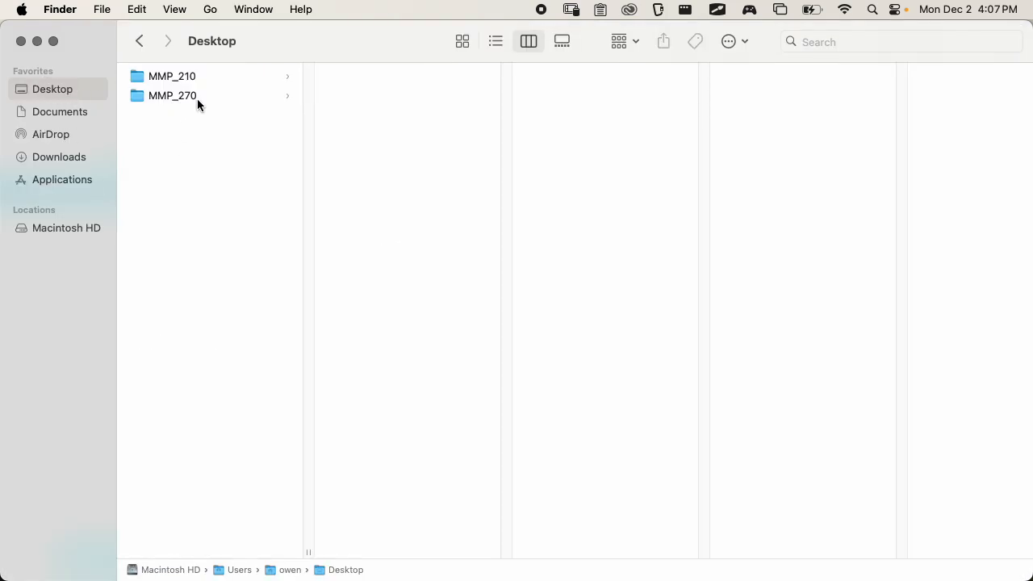
pyautogui.click(210, 77)
pyautogui.click(398, 77)
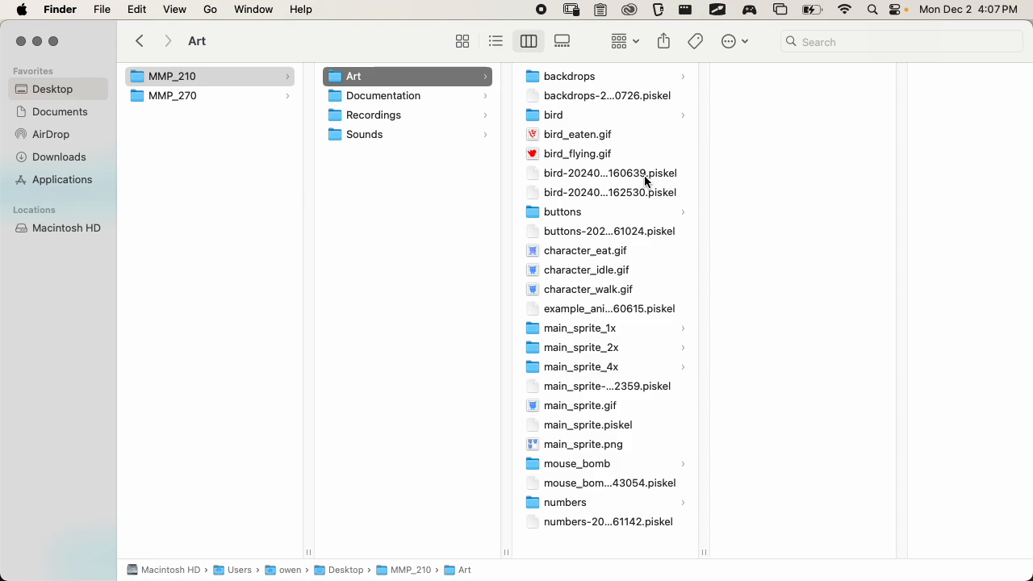
pyautogui.click(379, 135)
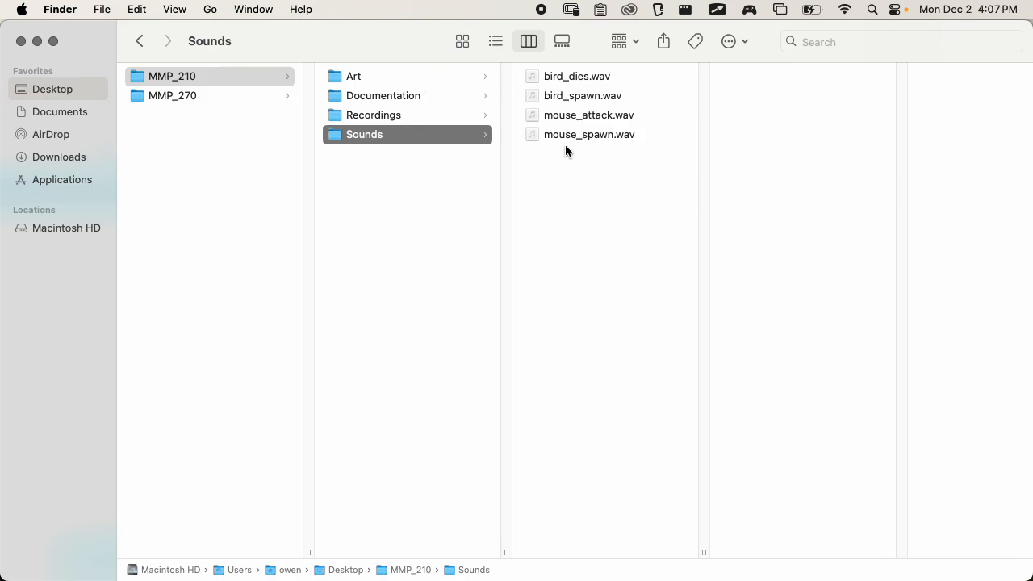
# - Move all files in the Downloads folder to the Trash
pyautogui.click(85, 160)
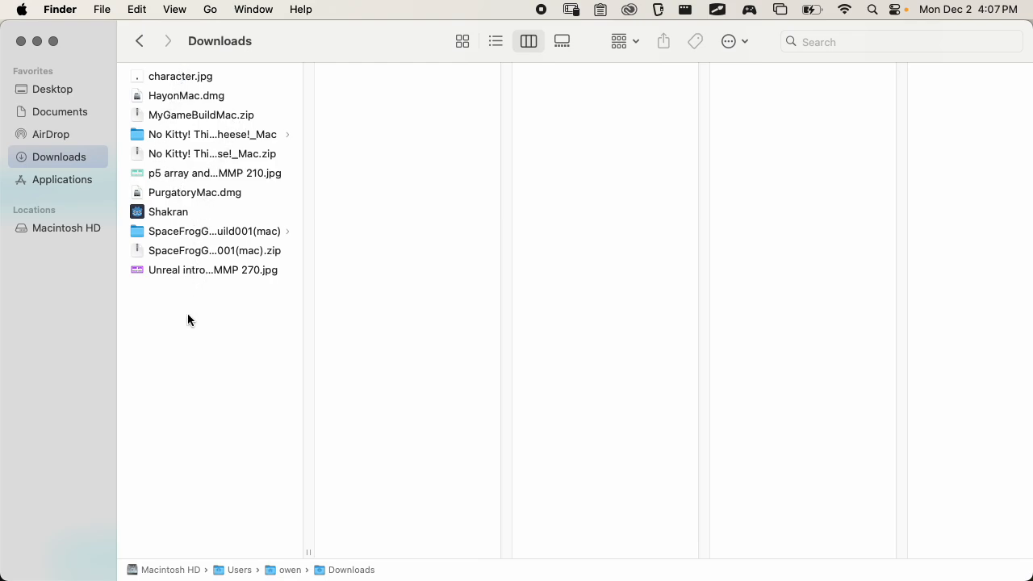
pyautogui.moveTo(184, 321); pyautogui.dragTo(208, 66)
pyautogui.press('super+BackSpace')
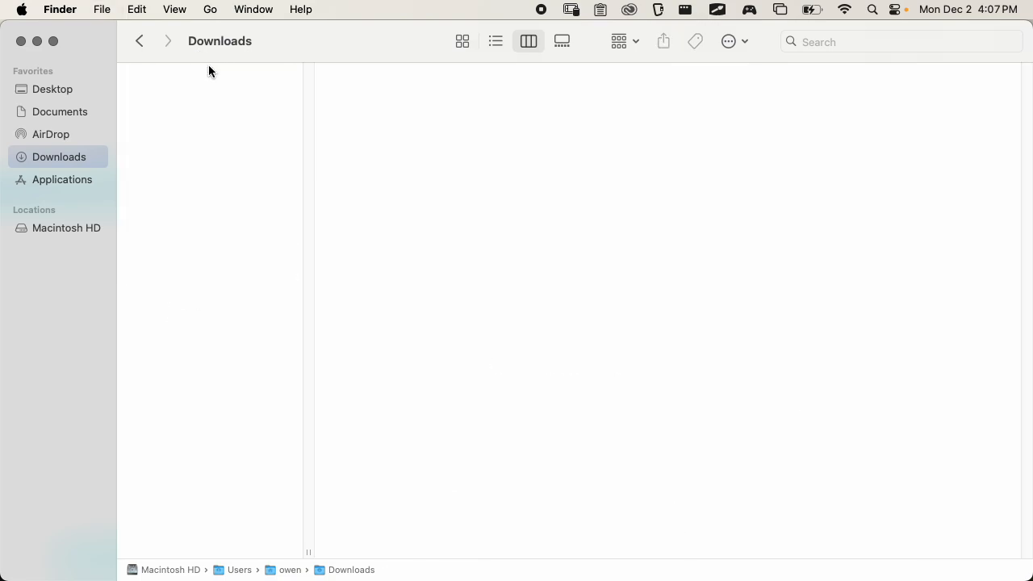
# - Show the contents of the Art folder in MMP_210 on the Desktop
pyautogui.click(56, 91)
pyautogui.click(235, 80)
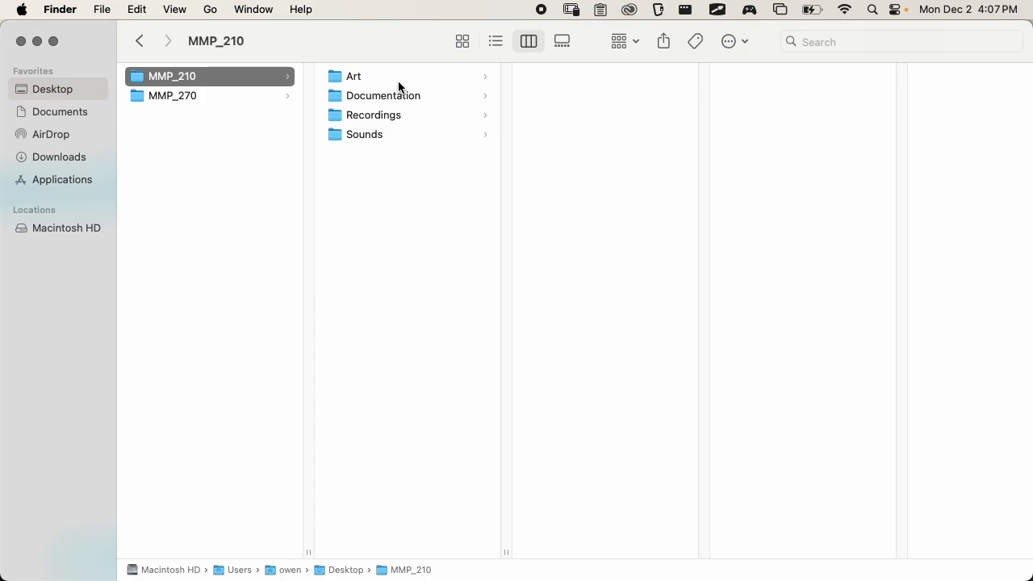
pyautogui.click(473, 81)
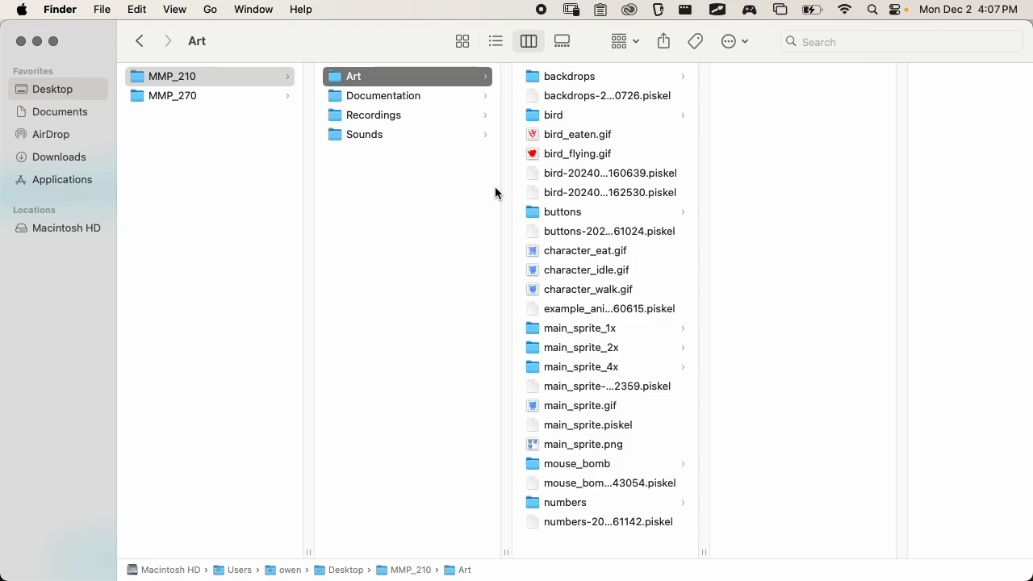
# - Switch to Chrome and open the fullscreen share link of the bird array sketch from the p5.js editor
pyautogui.press('super+Tab')
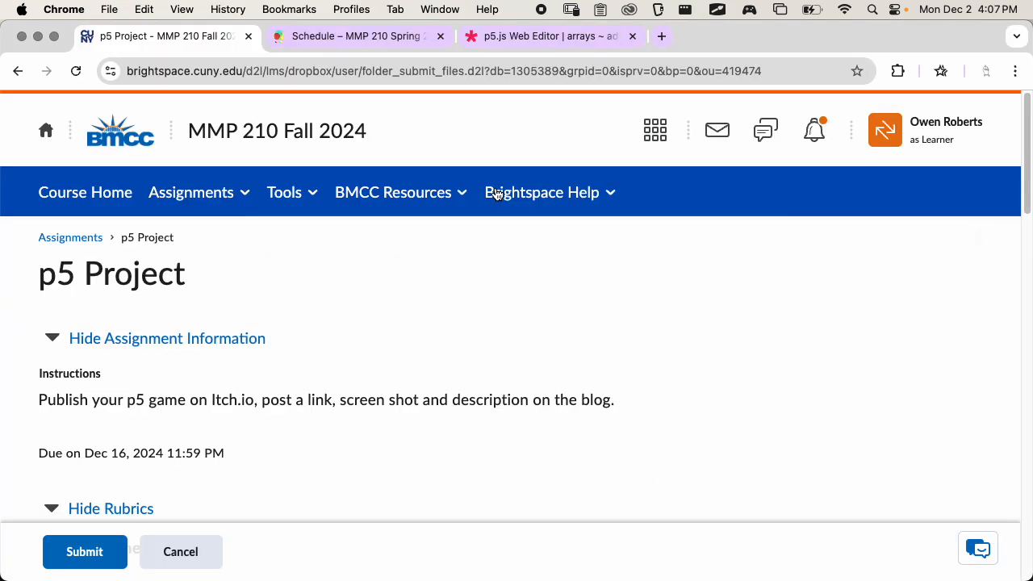
pyautogui.click(498, 40)
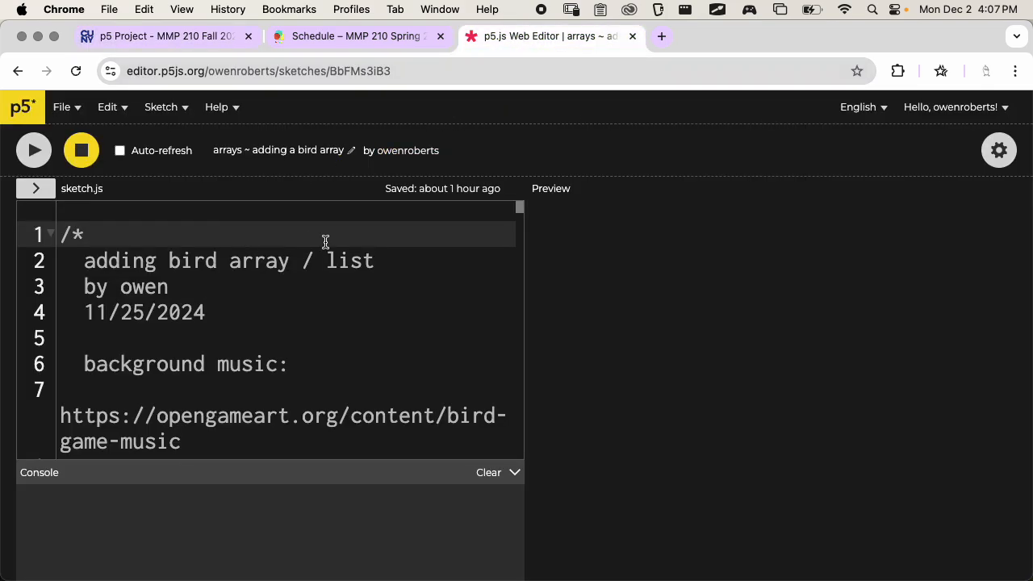
pyautogui.click(74, 112)
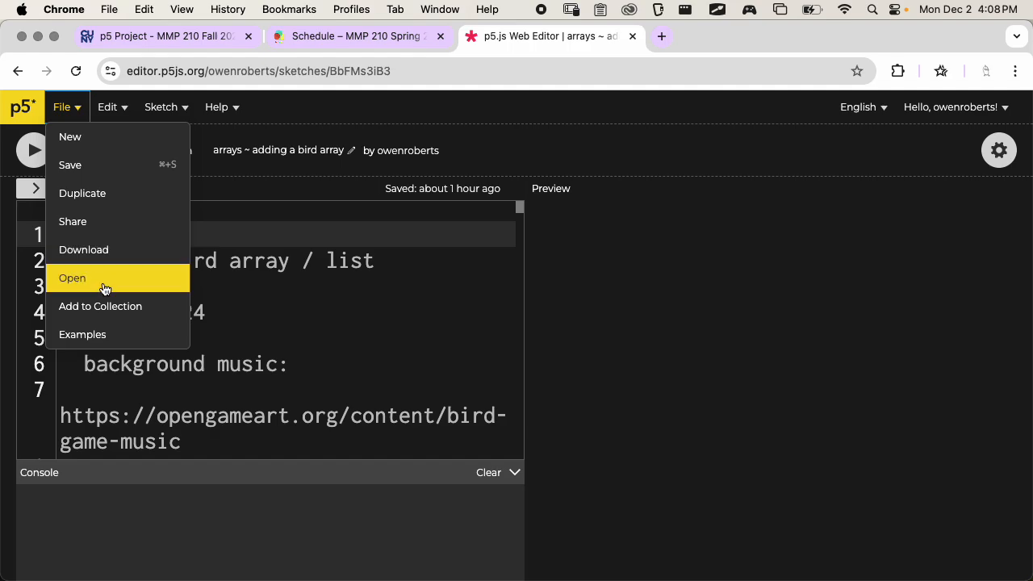
pyautogui.click(113, 223)
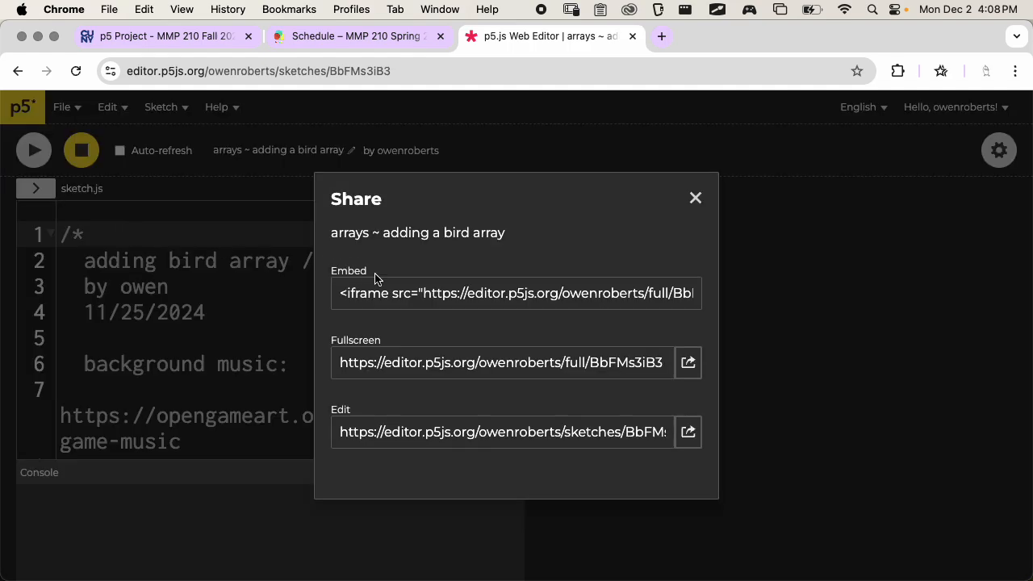
pyautogui.click(688, 361)
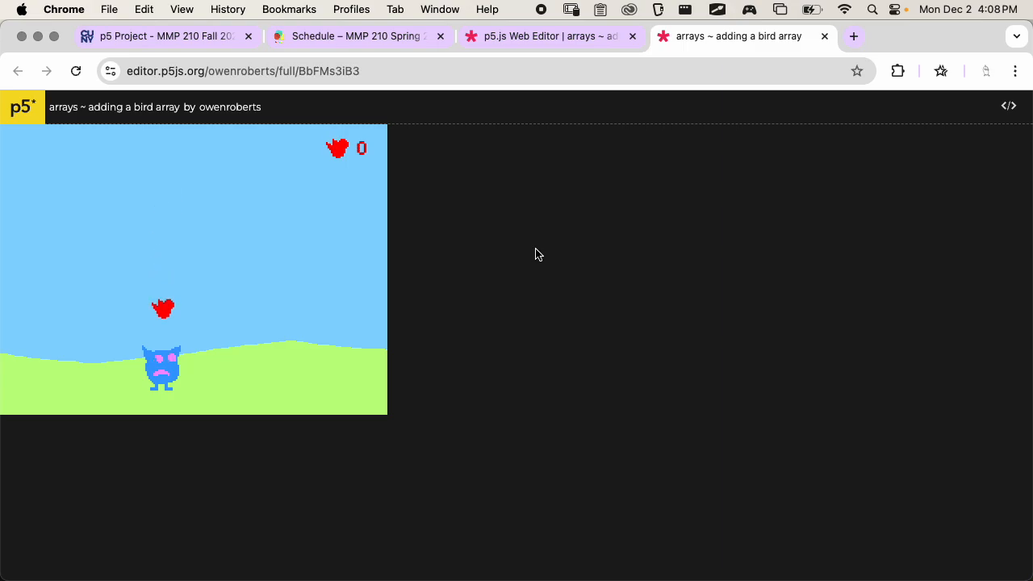
# - Return to the sketch's code, set the initial gameState to 0 and run the sketch
pyautogui.click(550, 37)
pyautogui.click(696, 199)
pyautogui.scroll(-10, 351, 327)
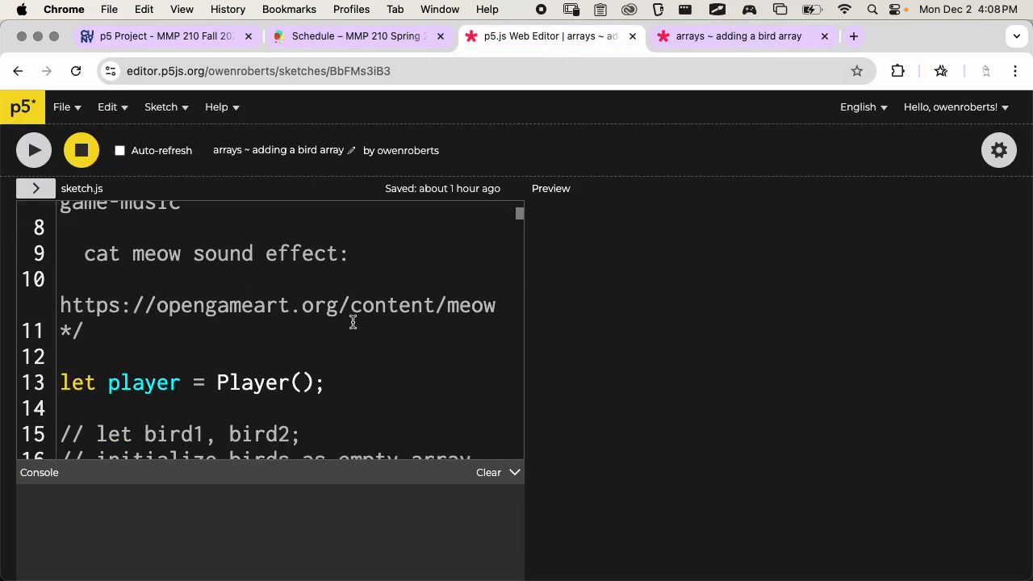
pyautogui.scroll(-6, 296, 331)
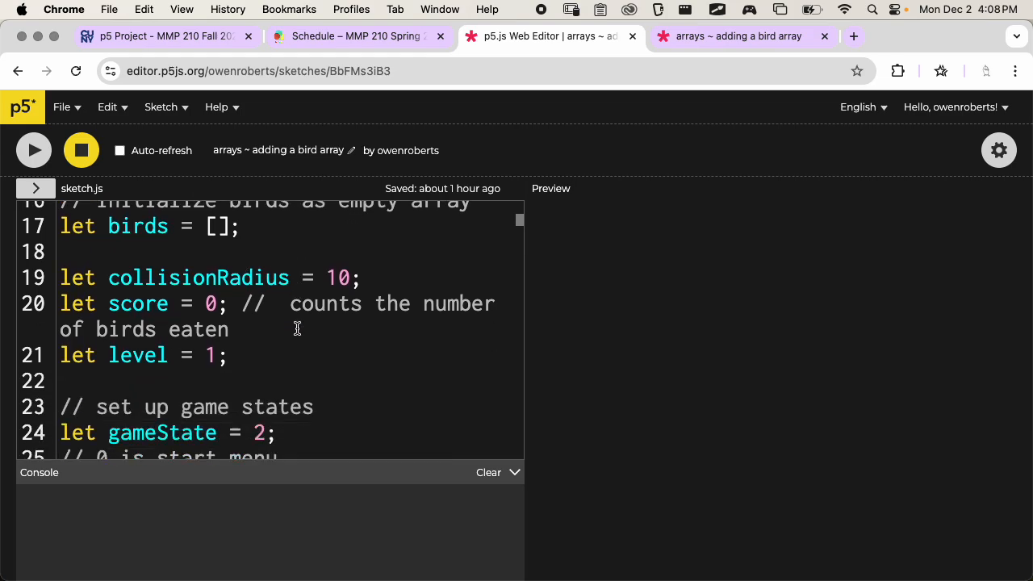
pyautogui.scroll(-1, 297, 325)
pyautogui.doubleClick(259, 313)
pyautogui.write('0')
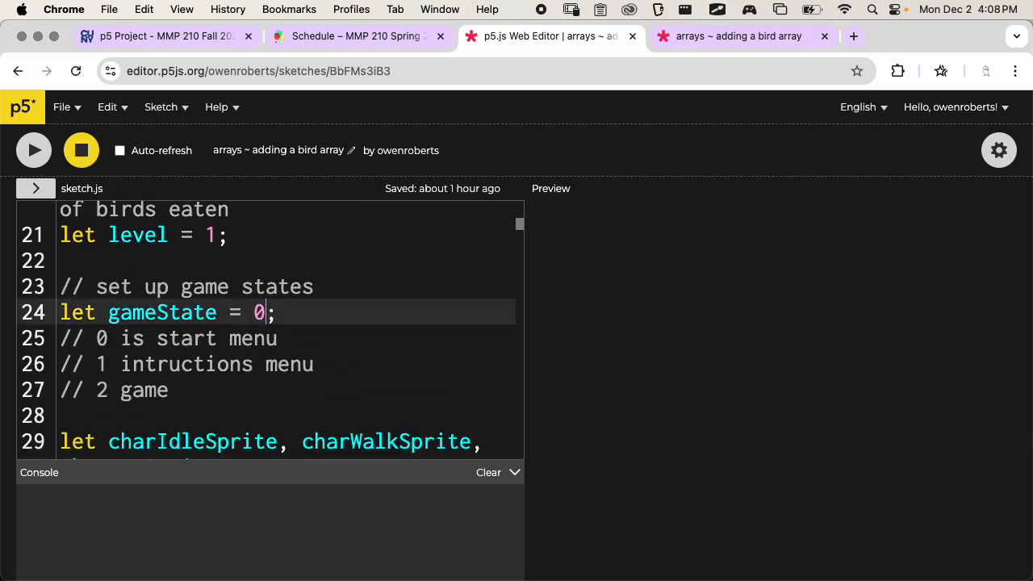
pyautogui.press('super+Return')
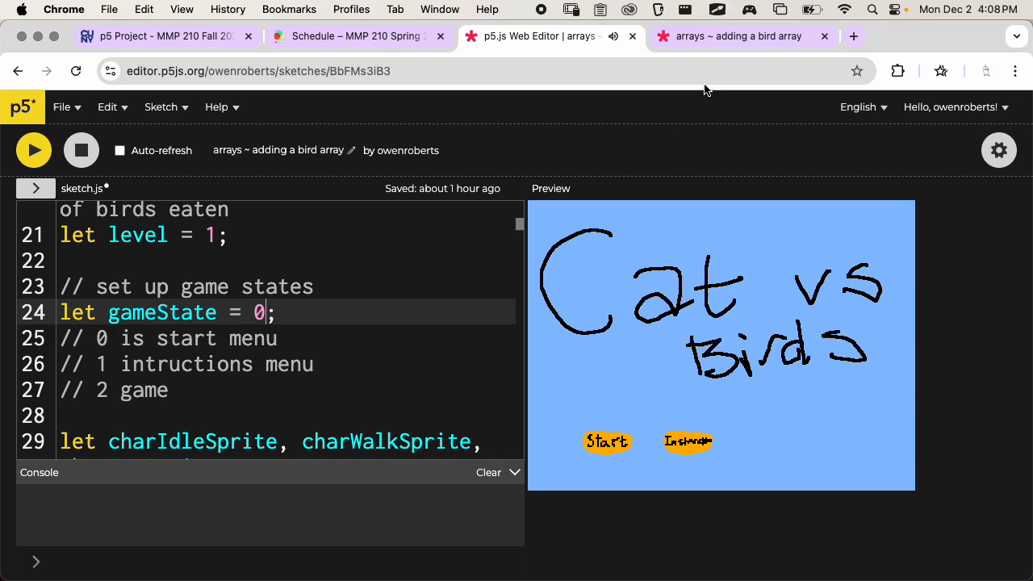
# - Reload the fullscreen page of the sketch to load the updated game
pyautogui.click(725, 42)
pyautogui.click(76, 71)
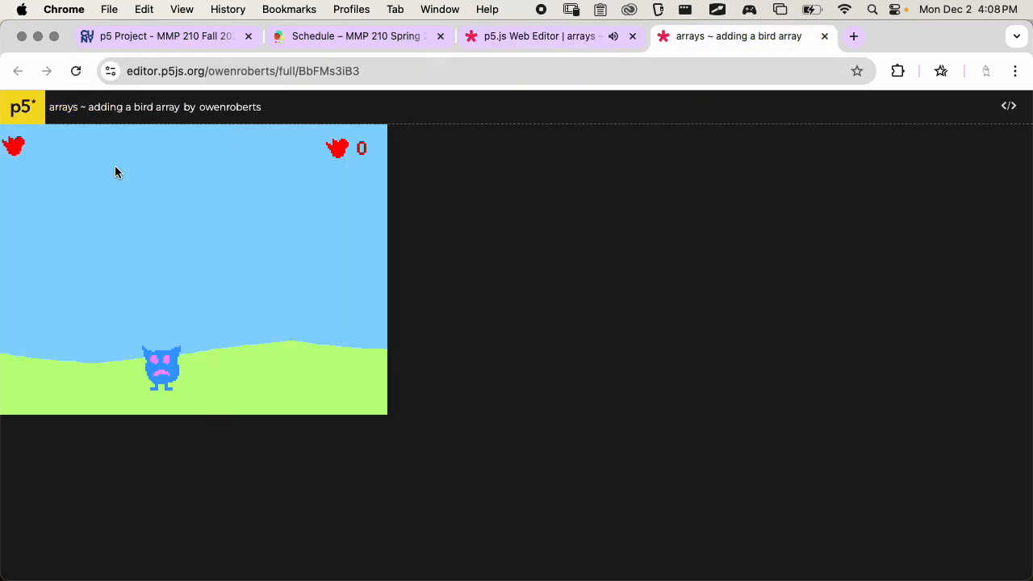
pyautogui.click(78, 73)
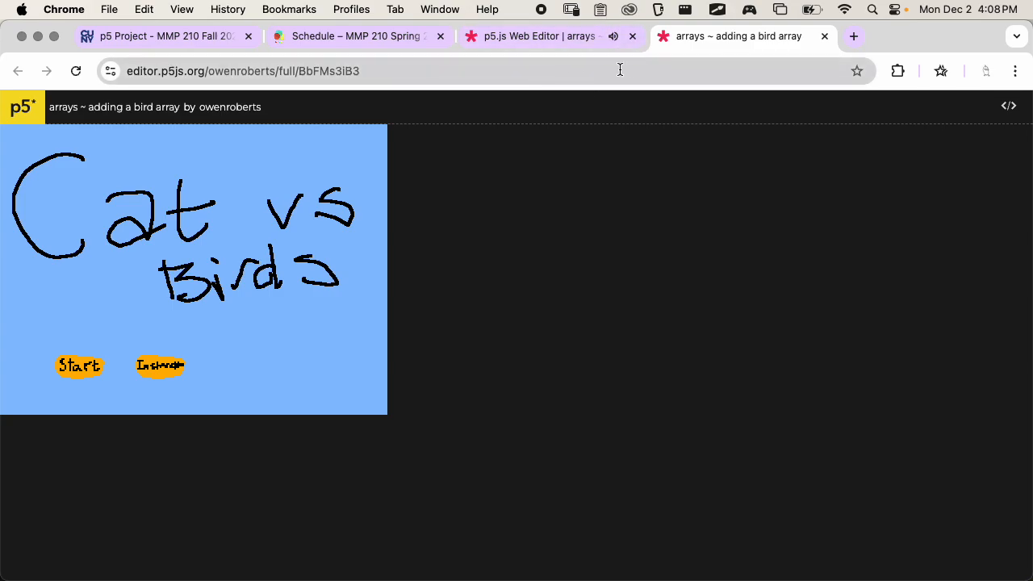
# - Detach the fullscreen game page into its own window, then resize and place it over the editor with the whole canvas in view
pyautogui.moveTo(717, 43); pyautogui.dragTo(777, 94)
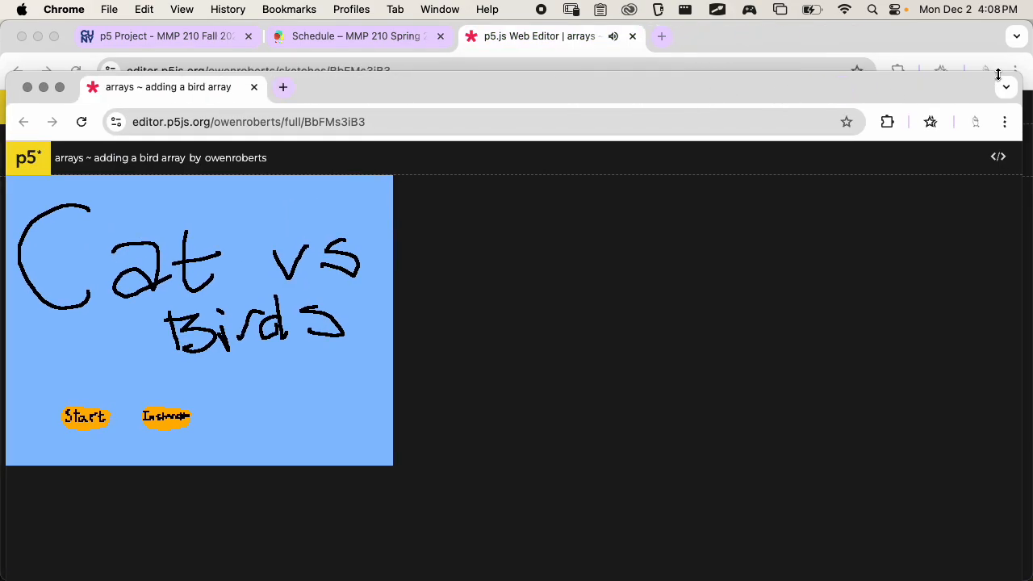
pyautogui.moveTo(1030, 77); pyautogui.dragTo(614, 88)
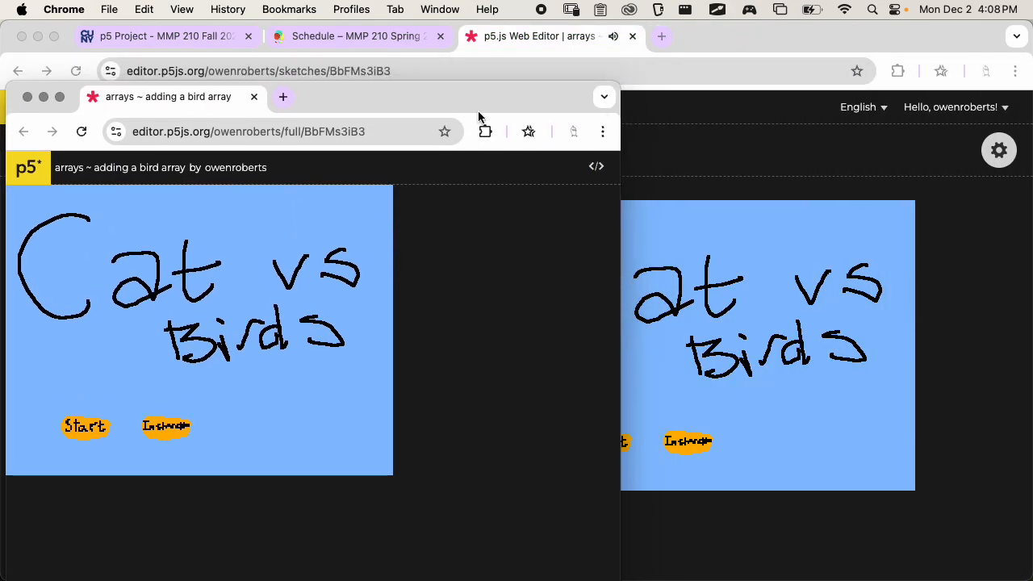
pyautogui.moveTo(479, 116); pyautogui.dragTo(586, 23)
pyautogui.moveTo(713, 552); pyautogui.dragTo(491, 417)
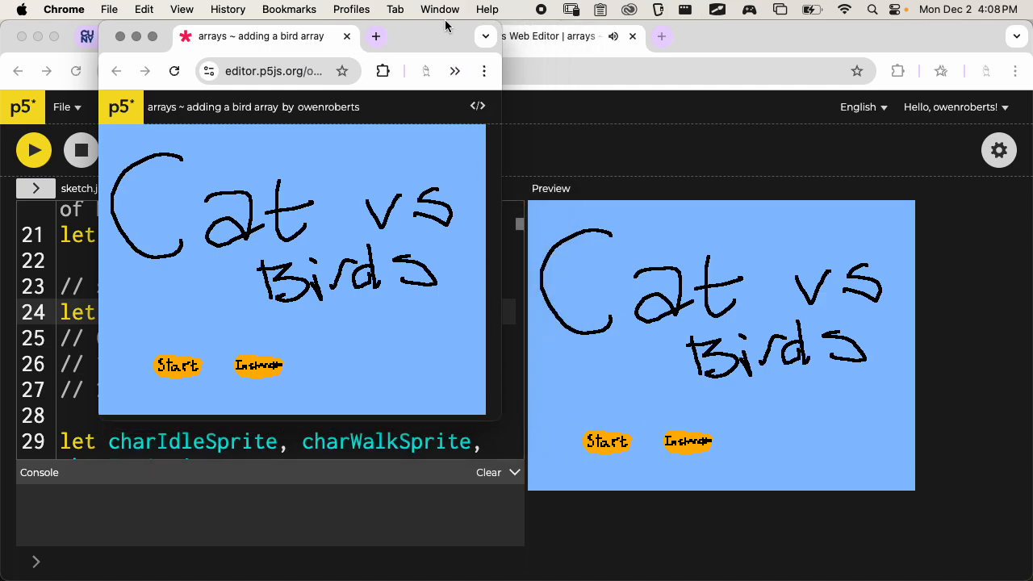
pyautogui.moveTo(442, 36); pyautogui.dragTo(721, 62)
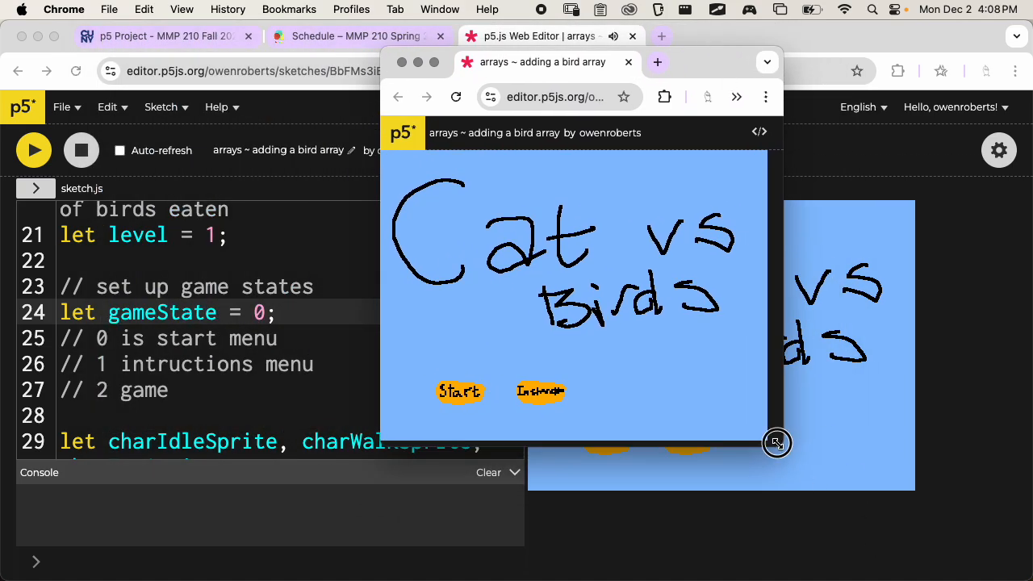
pyautogui.moveTo(777, 443); pyautogui.dragTo(890, 529)
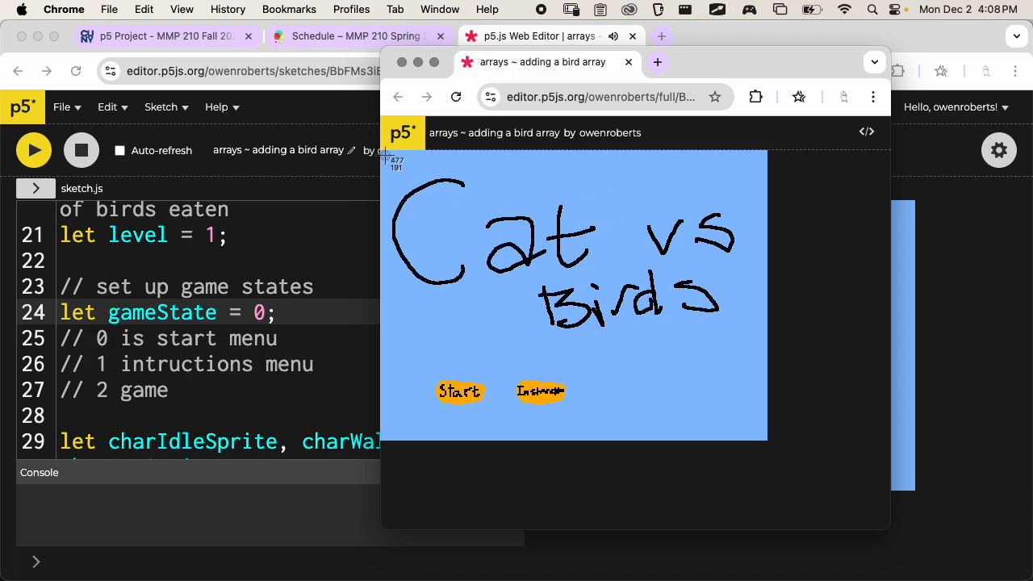
# - Try a selected-area screen capture of the game canvas and close the fullscreen game window
pyautogui.click(634, 182)
pyautogui.moveTo(634, 183); pyautogui.dragTo(517, 283)
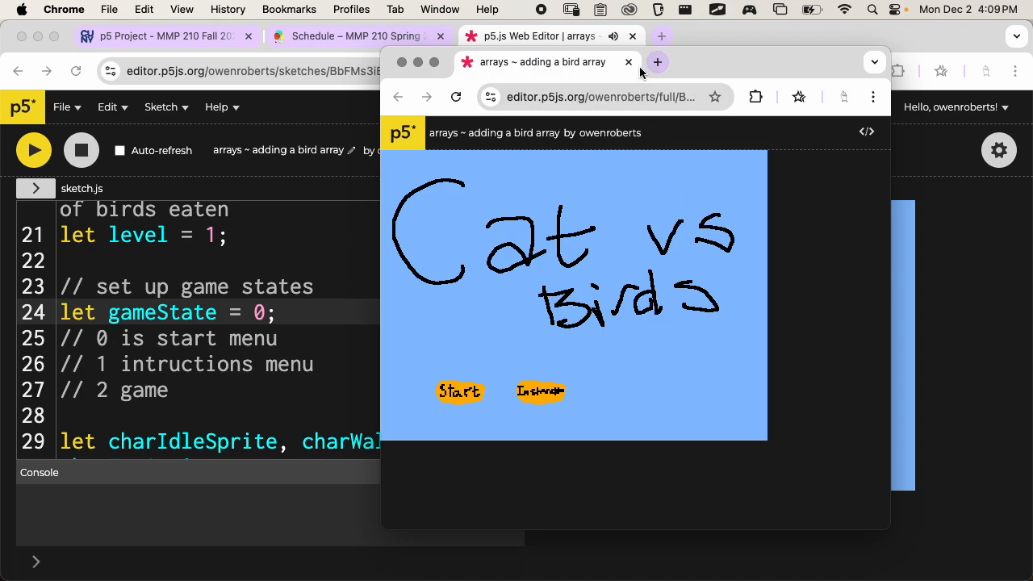
pyautogui.moveTo(714, 62); pyautogui.dragTo(594, 76)
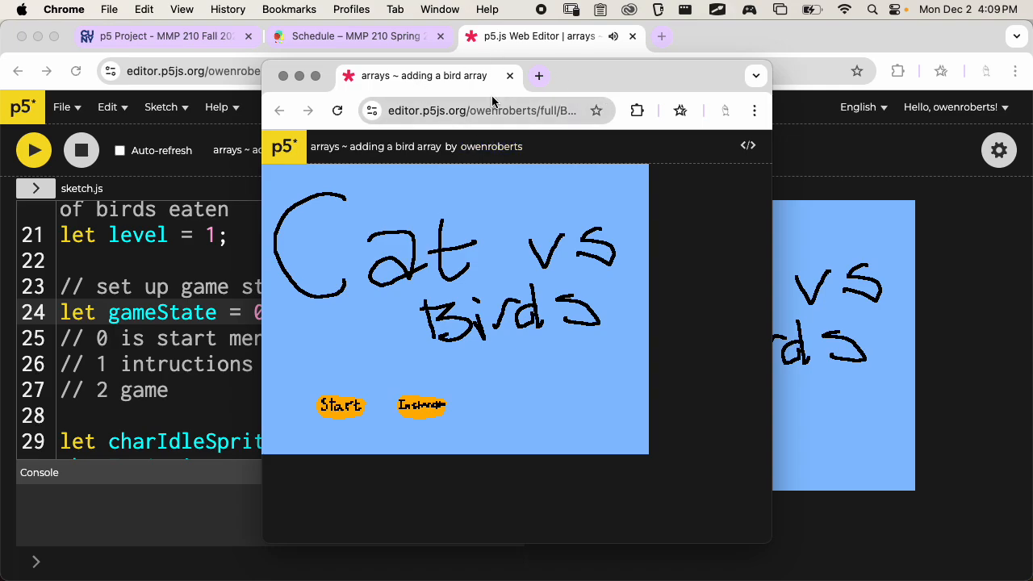
pyautogui.click(509, 75)
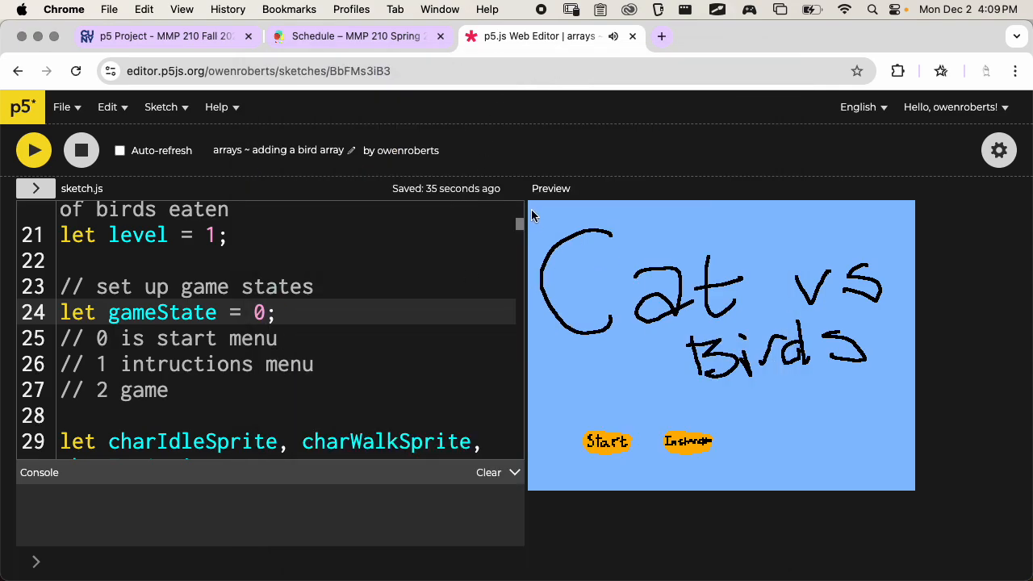
# - Uncomment the save() call in mousePressed at the end of sketch.js and change its file name to screenshot.jpg
pyautogui.moveTo(521, 212); pyautogui.dragTo(502, 464)
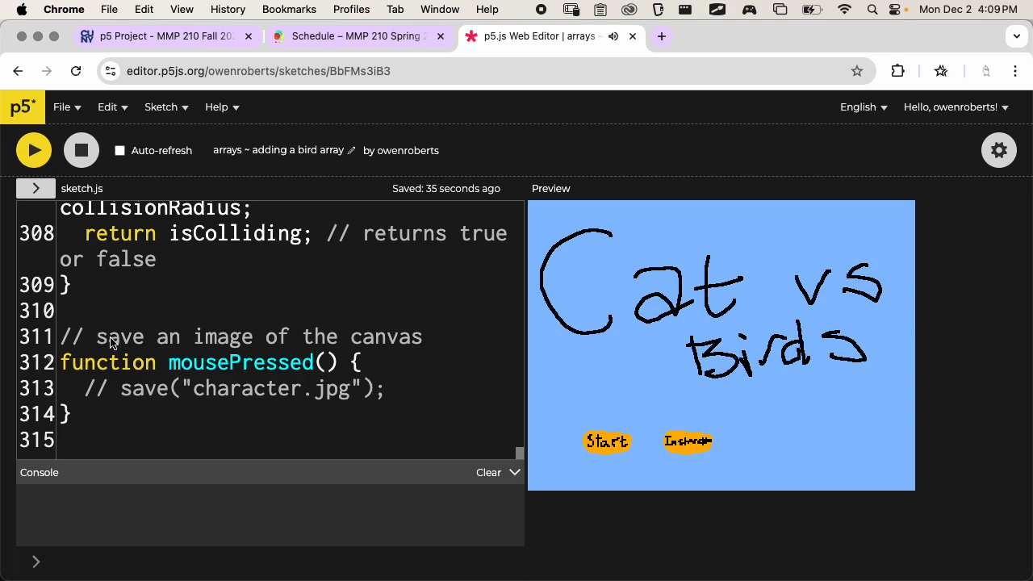
pyautogui.moveTo(108, 338); pyautogui.dragTo(422, 328)
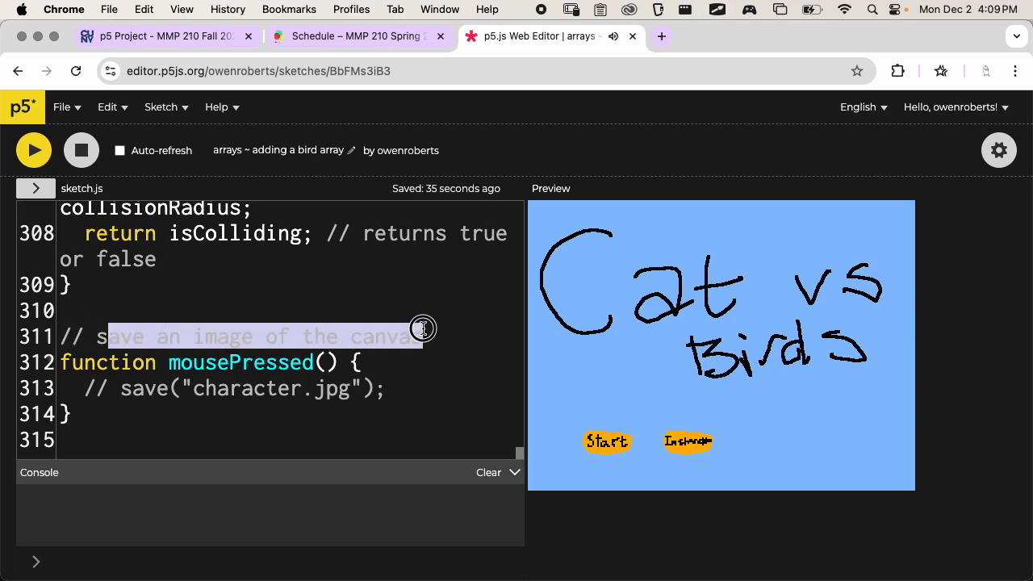
pyautogui.click(414, 380)
pyautogui.press('super+slash')
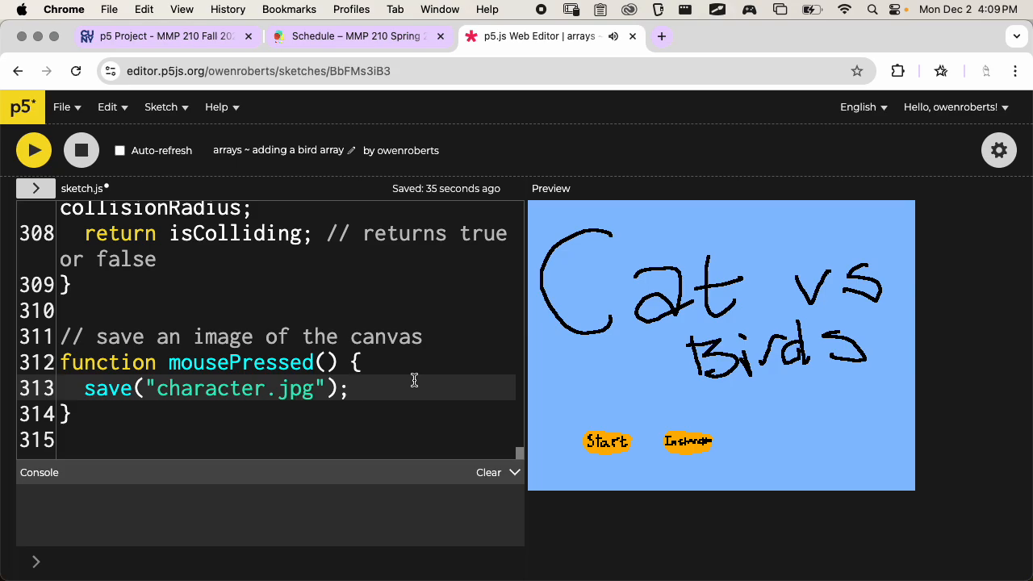
pyautogui.doubleClick(230, 389)
pyautogui.press('super+s')
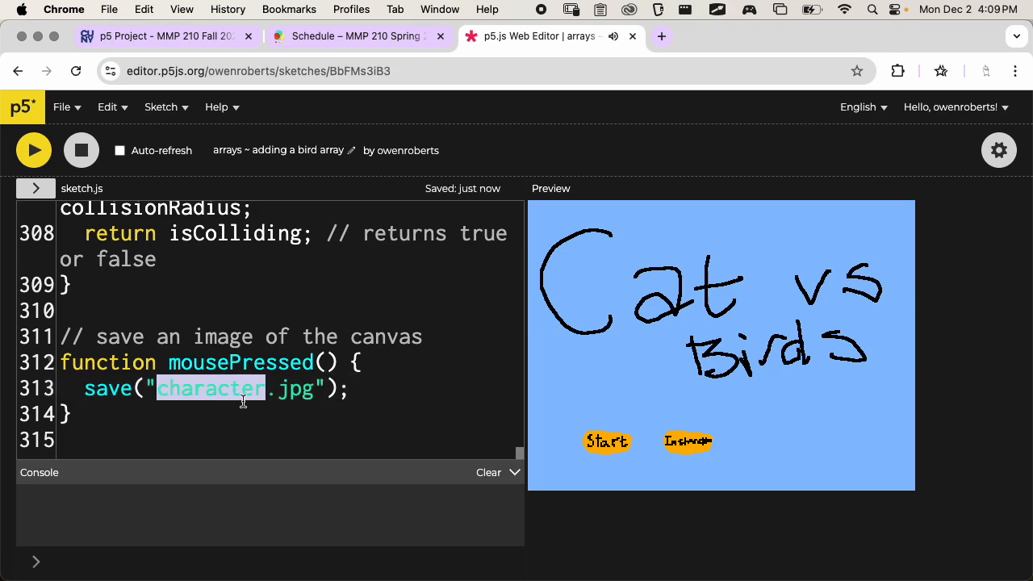
pyautogui.write('screenshot')
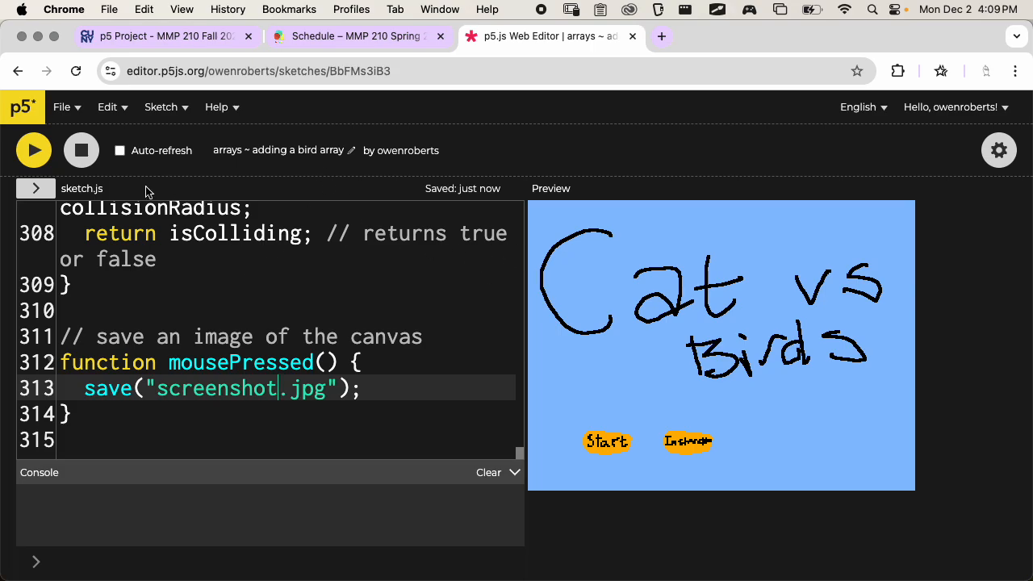
# - Run the sketch and capture the title screen by triggering the canvas save in the preview
pyautogui.click(35, 151)
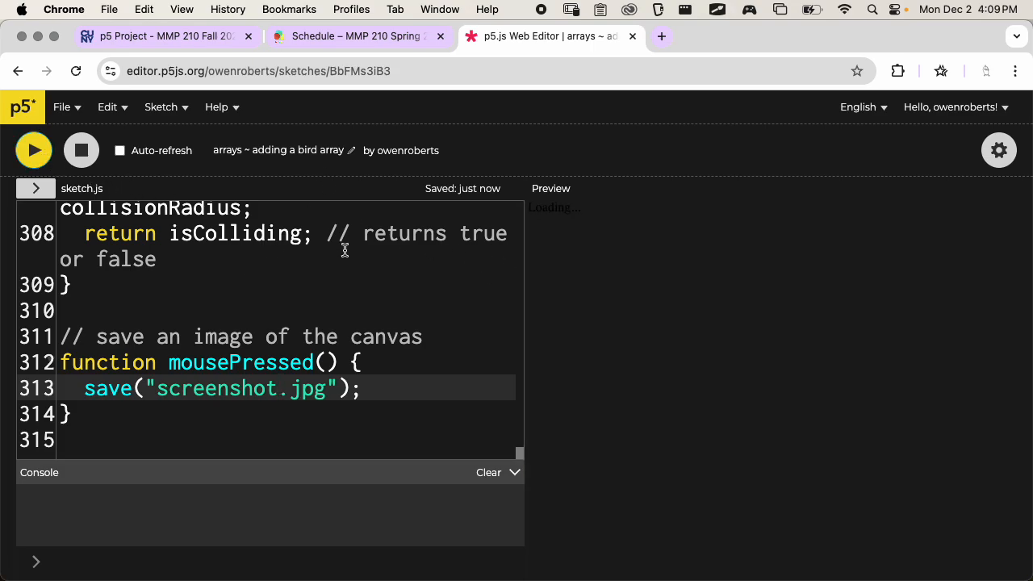
pyautogui.click(598, 266)
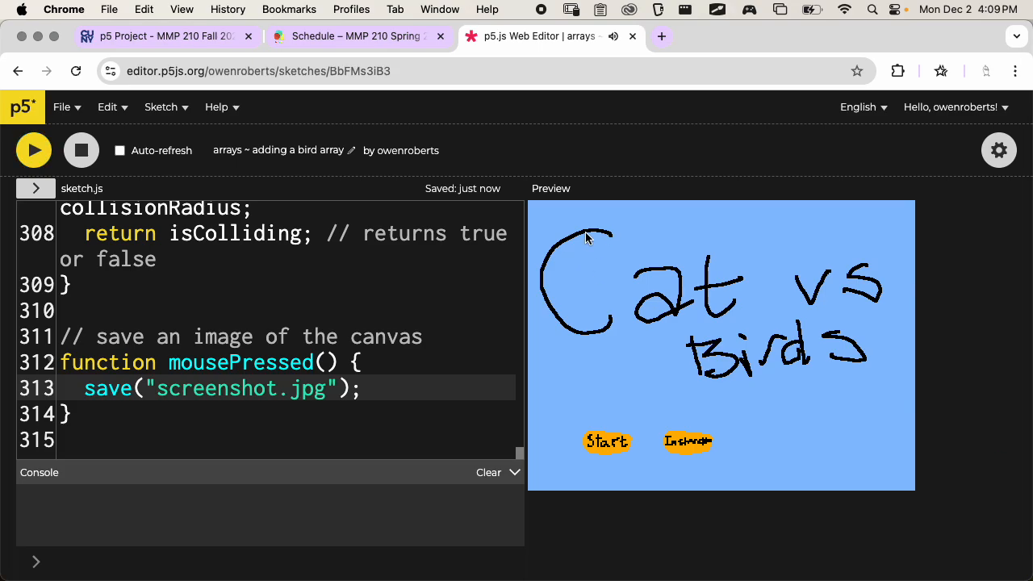
# - Switch to Finder, open the Downloads folder and preview screenshot.jpg
pyautogui.press('super+Tab')
pyautogui.click(425, 289)
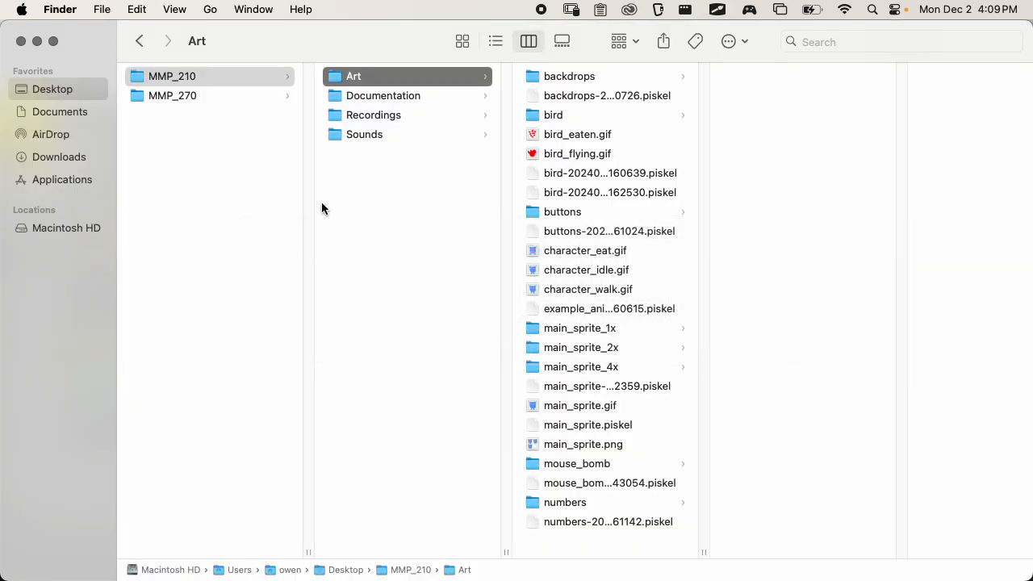
pyautogui.click(79, 113)
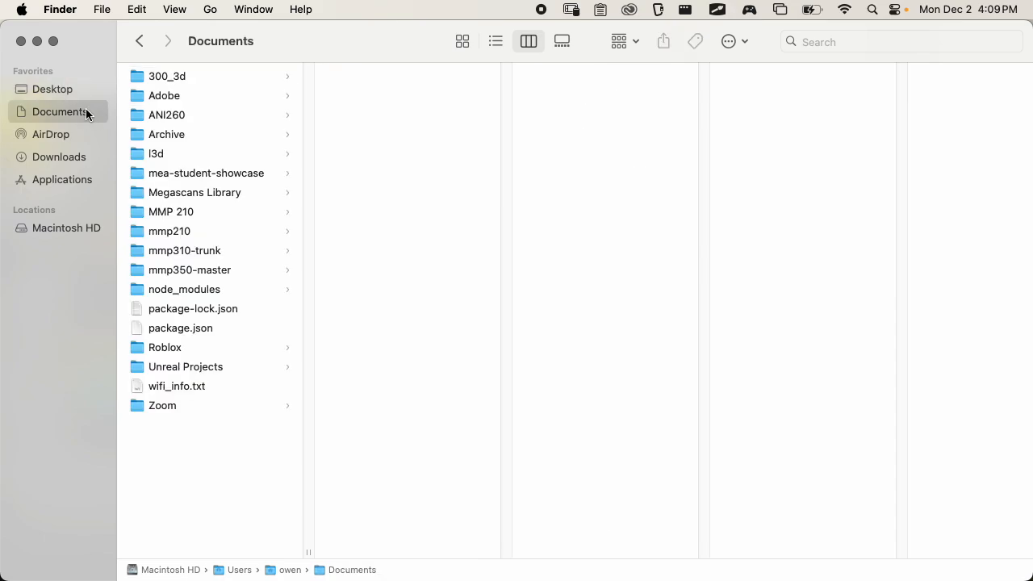
pyautogui.click(83, 155)
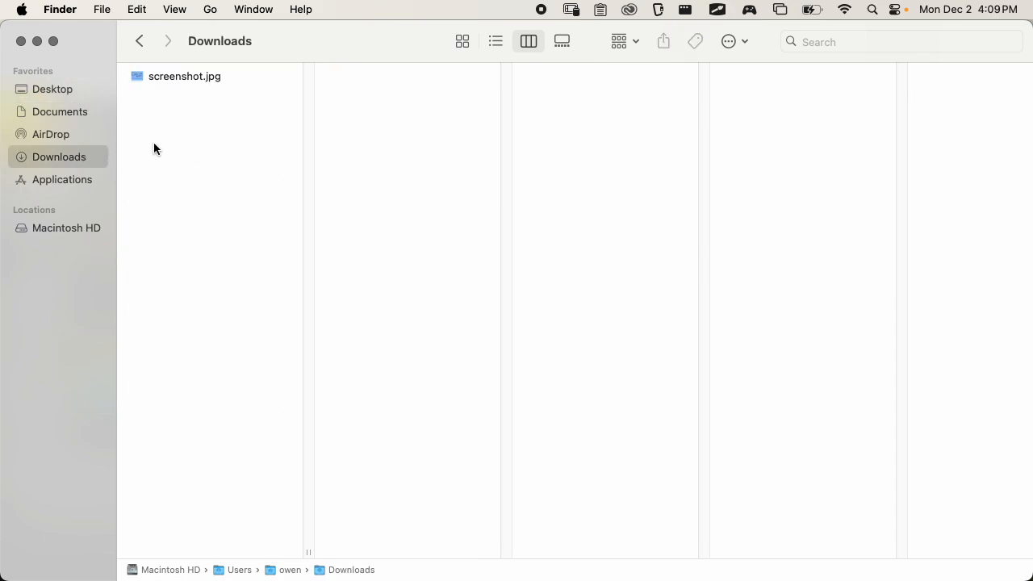
pyautogui.click(206, 83)
pyautogui.press('space')
pyautogui.press('space')
# - Return to the sketch in Chrome and open the game's Instructions screen from its start menu
pyautogui.press('super+Tab')
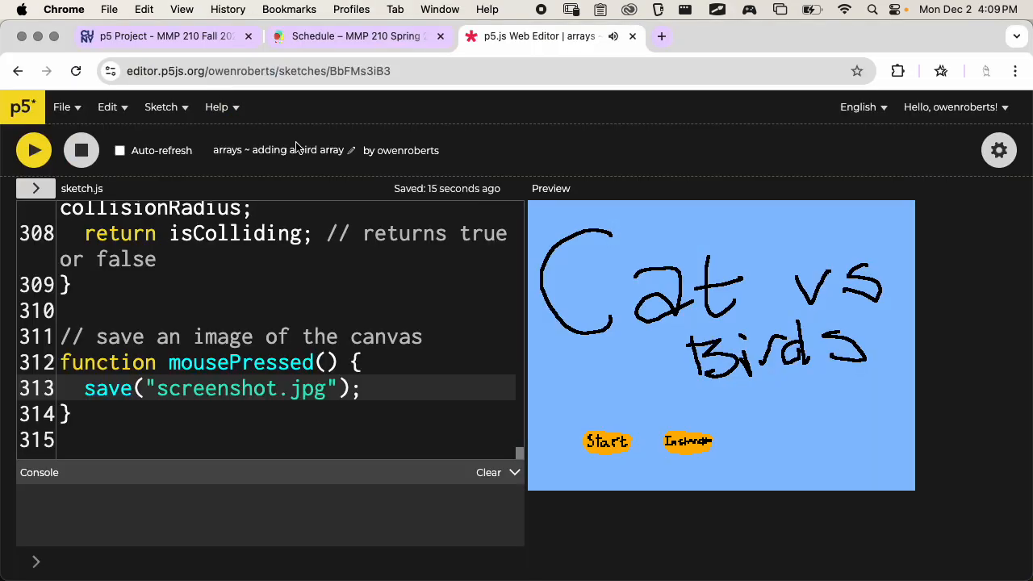
pyautogui.click(693, 443)
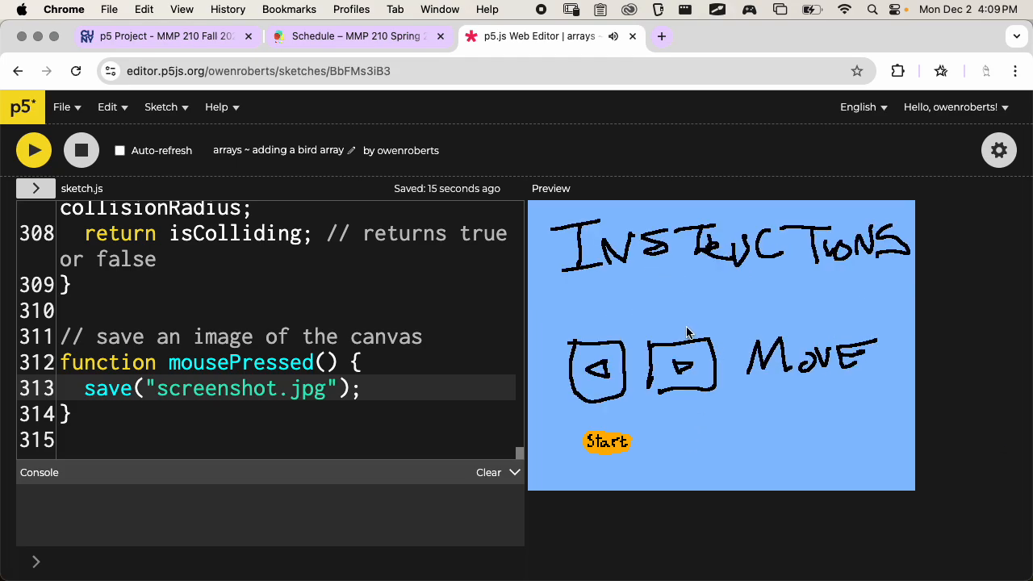
# - Preview screenshot (1).jpg in Finder's Downloads folder and delete it
pyautogui.press('super+Tab')
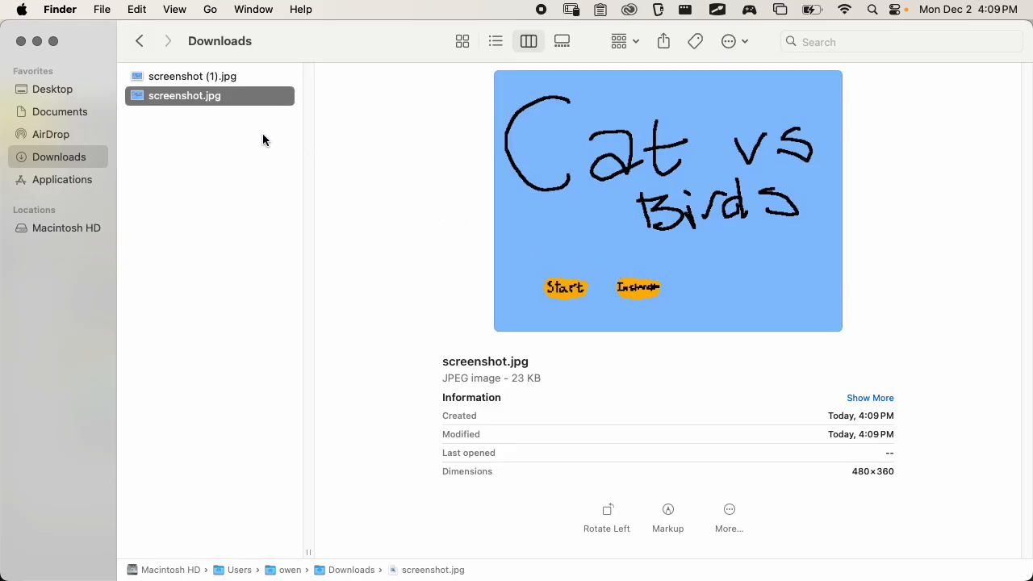
pyautogui.click(254, 77)
pyautogui.press('space')
pyautogui.press('space')
pyautogui.press('super+BackSpace')
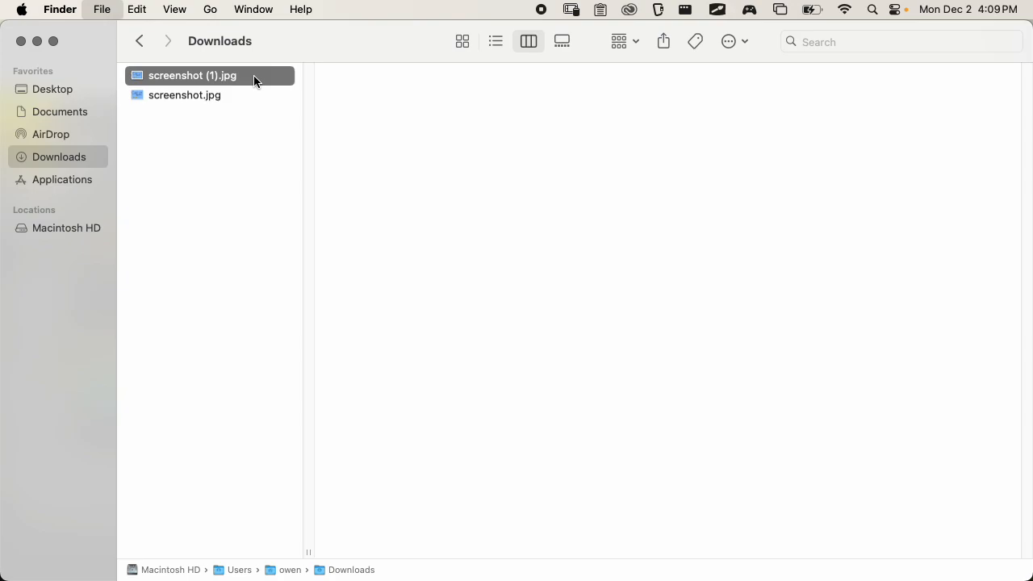
# - Capture the Instructions screen from the canvas in Chrome and preview the new screenshot (1).jpg in Finder
pyautogui.press('super+Tab')
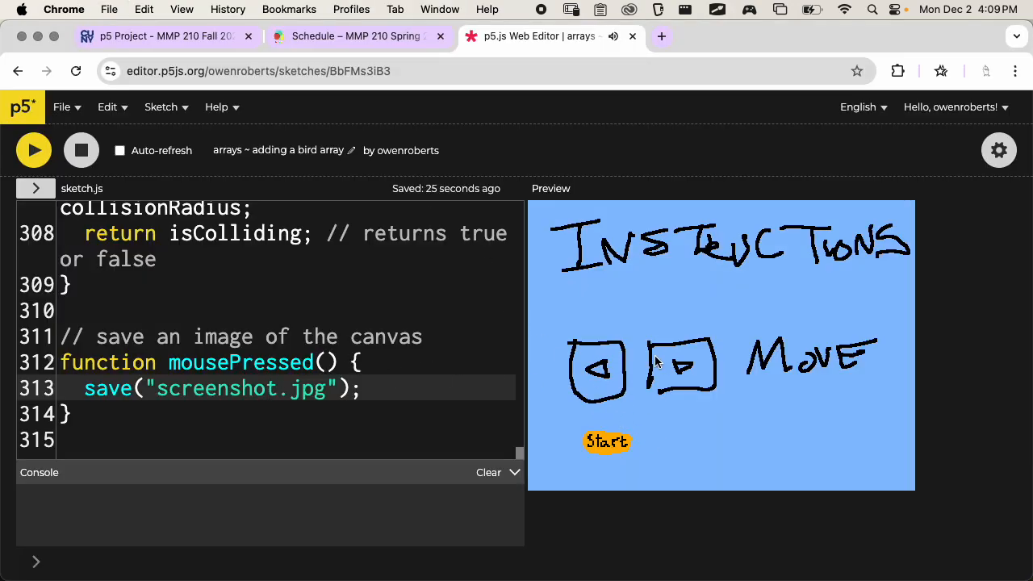
pyautogui.press('super+Tab')
pyautogui.click(283, 77)
pyautogui.press('space')
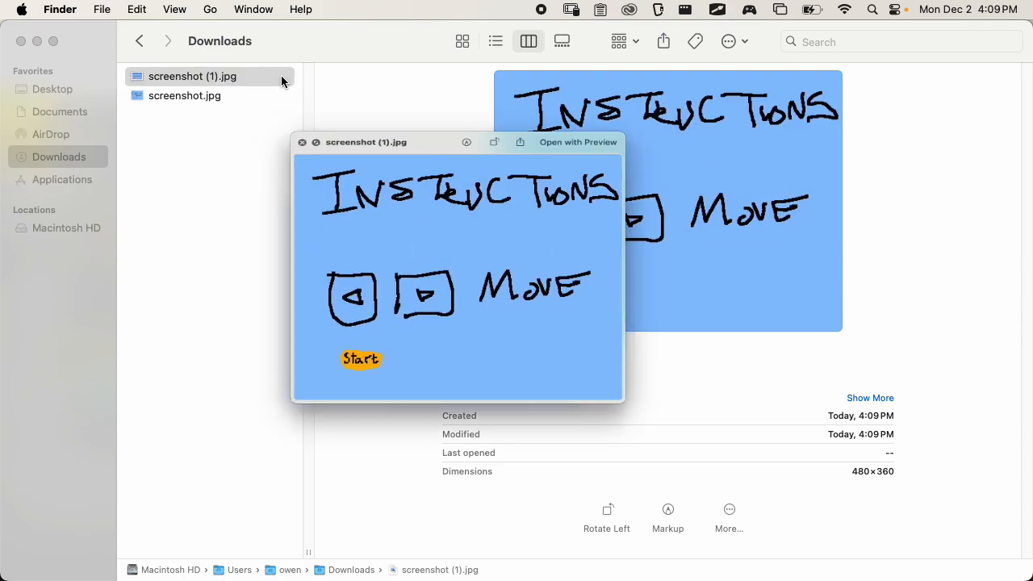
pyautogui.press('space')
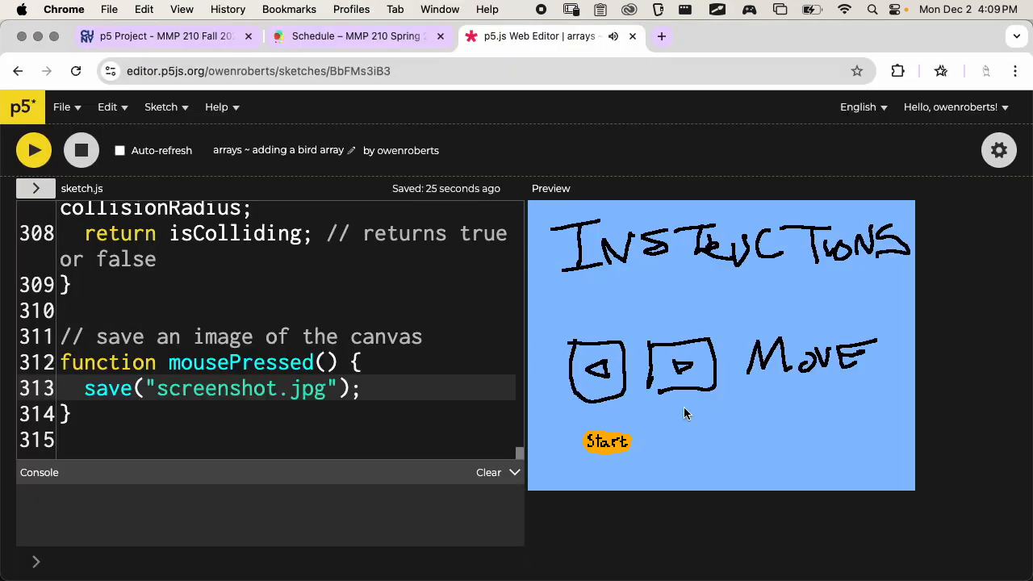
# - Start the game in the Chrome preview, steer the cat into falling birds while capturing gameplay images, and stop the sketch
pyautogui.click(620, 442)
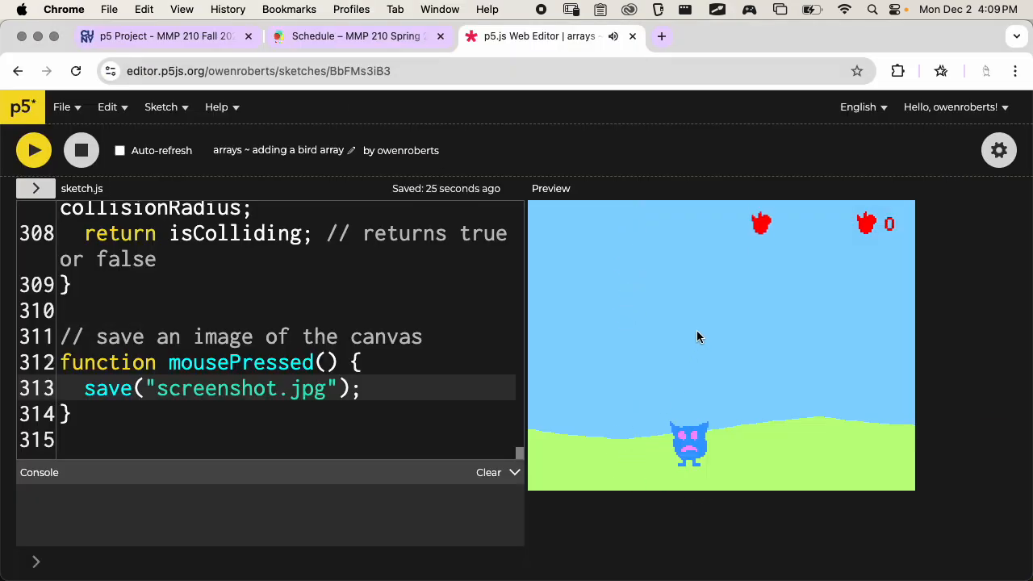
pyautogui.press('Left')
pyautogui.press('Right')
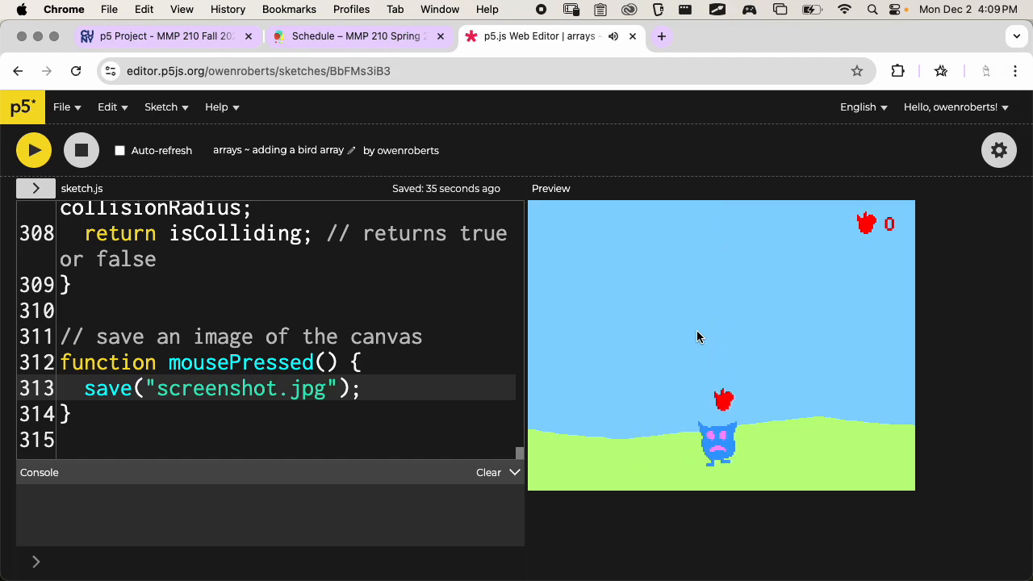
pyautogui.press('Left')
pyautogui.press('Right')
pyautogui.press('Right')
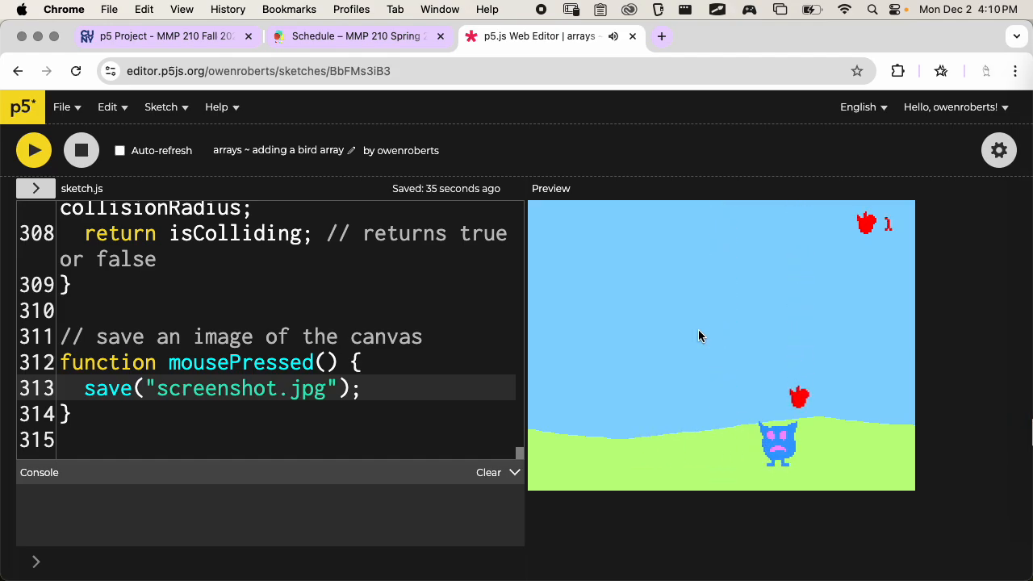
pyautogui.press('Left')
pyautogui.press('Left')
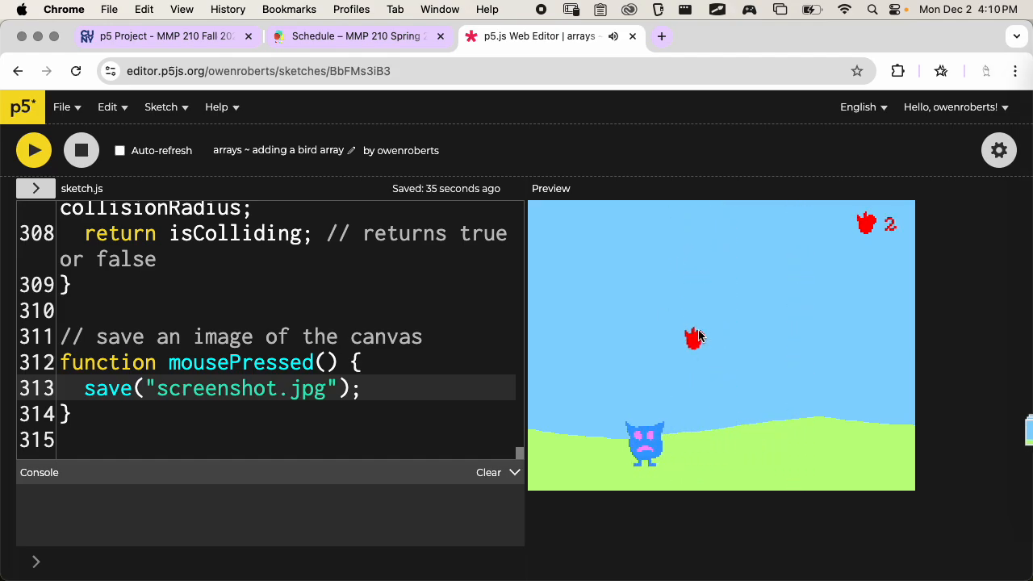
pyautogui.press('Right')
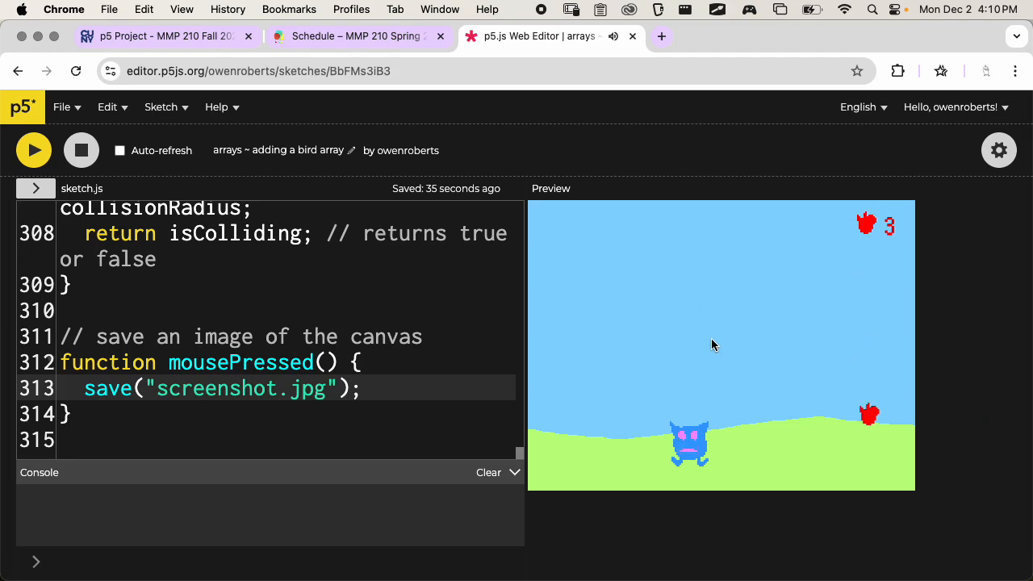
pyautogui.click(80, 150)
# - Switch to Finder and preview the gameplay image screenshot (3).jpg in Downloads
pyautogui.press('super+Tab')
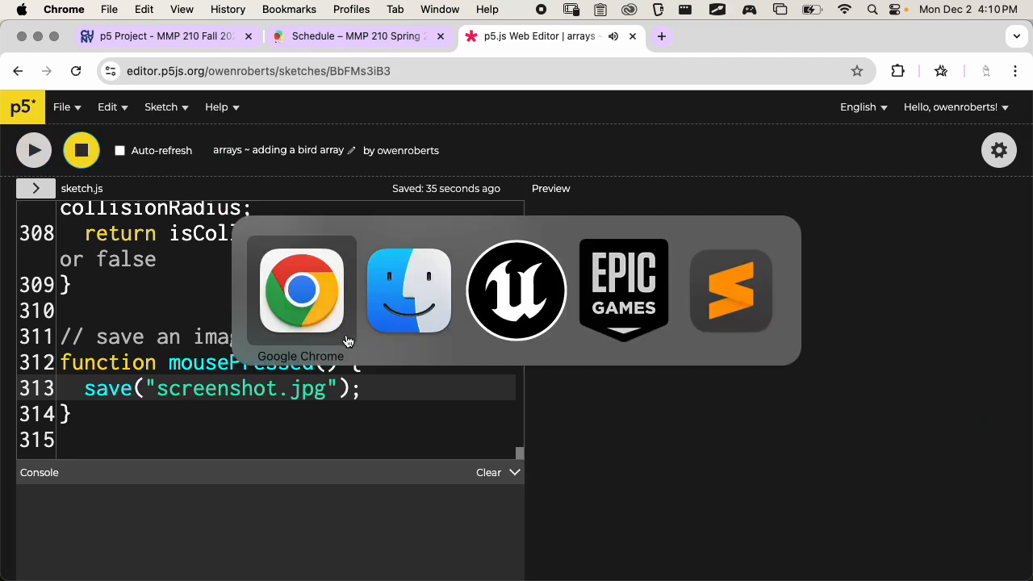
pyautogui.click(260, 228)
pyautogui.click(259, 115)
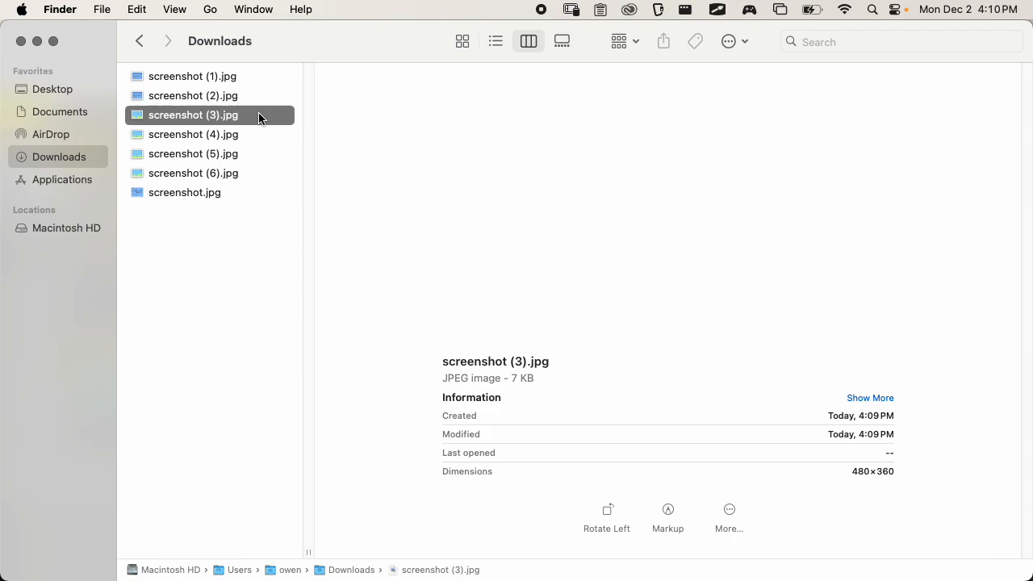
pyautogui.press('space')
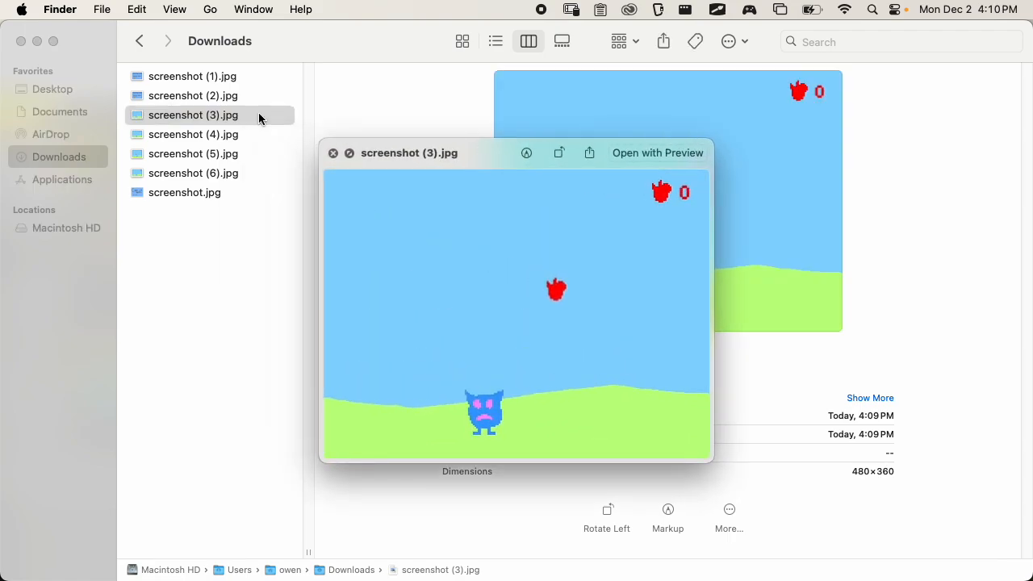
pyautogui.press('space')
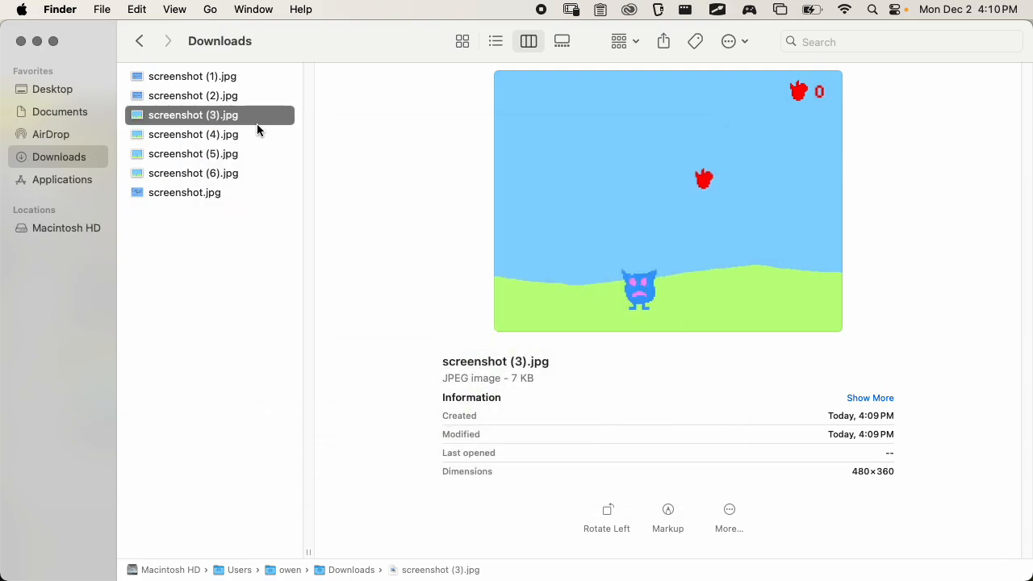
# - Rename the title screen image screenshot.jpg as intro_screen.jpg
pyautogui.click(251, 100)
pyautogui.click(227, 200)
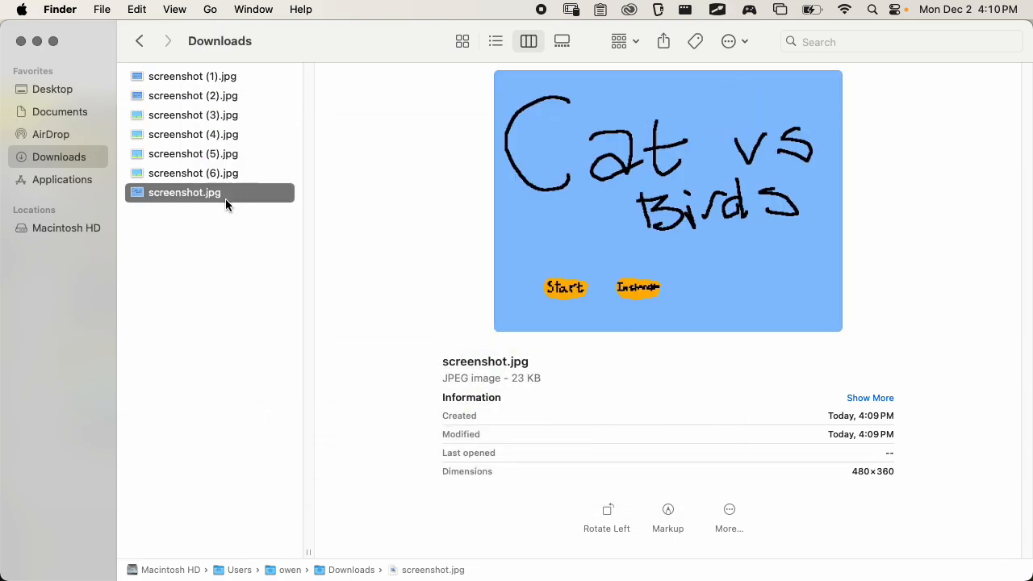
pyautogui.press('Return')
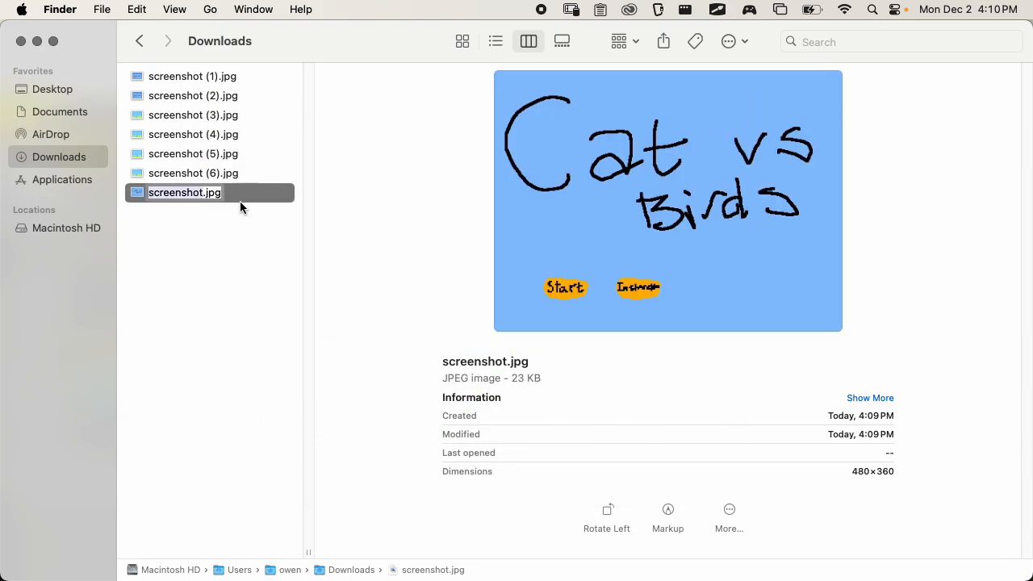
pyautogui.write('intro_')
pyautogui.write('screen')
pyautogui.press('Return')
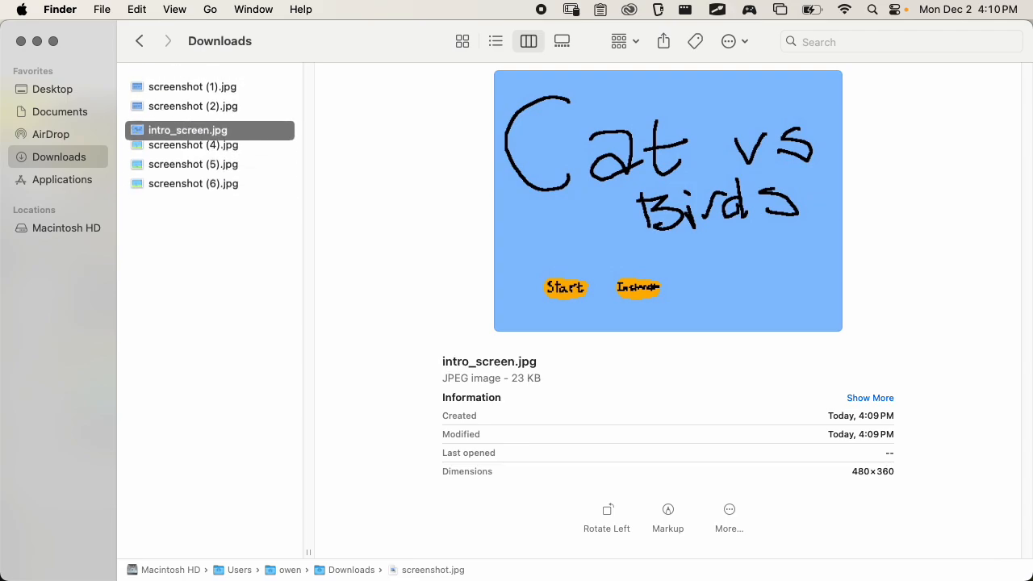
# - Rename screenshot (1).jpg as instructions.jpg
pyautogui.press('Down')
pyautogui.press('Return')
pyautogui.write('instructions')
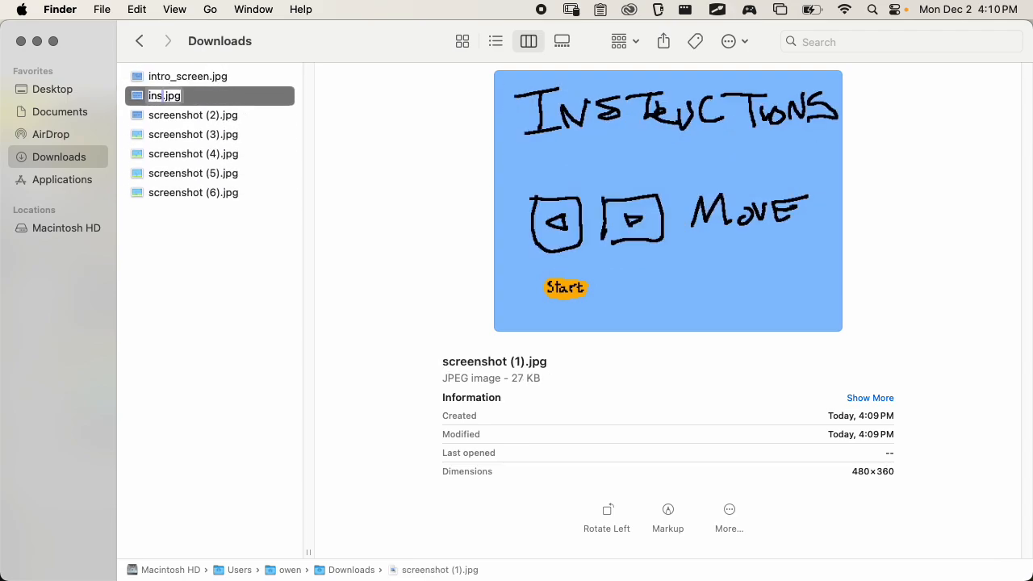
pyautogui.press('Return')
# - Delete the duplicate Instructions screen image screenshot (2).jpg
pyautogui.press('Down')
pyautogui.press('Down')
pyautogui.press('super+BackSpace')
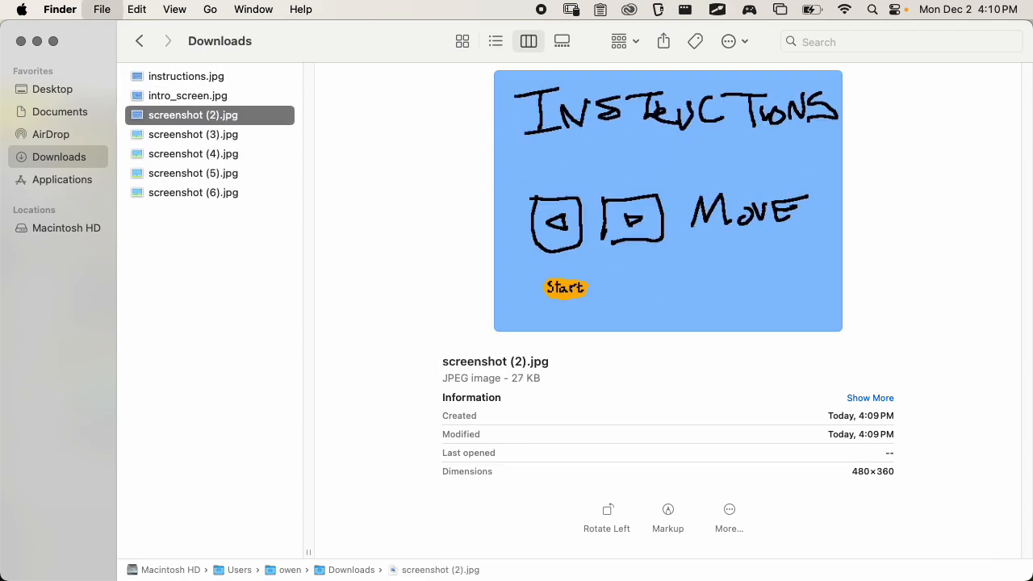
# - Compare the gameplay screenshots in Downloads and delete screenshot (3).jpg and screenshot (4).jpg
pyautogui.press('Down')
pyautogui.press('Down')
pyautogui.press('Down')
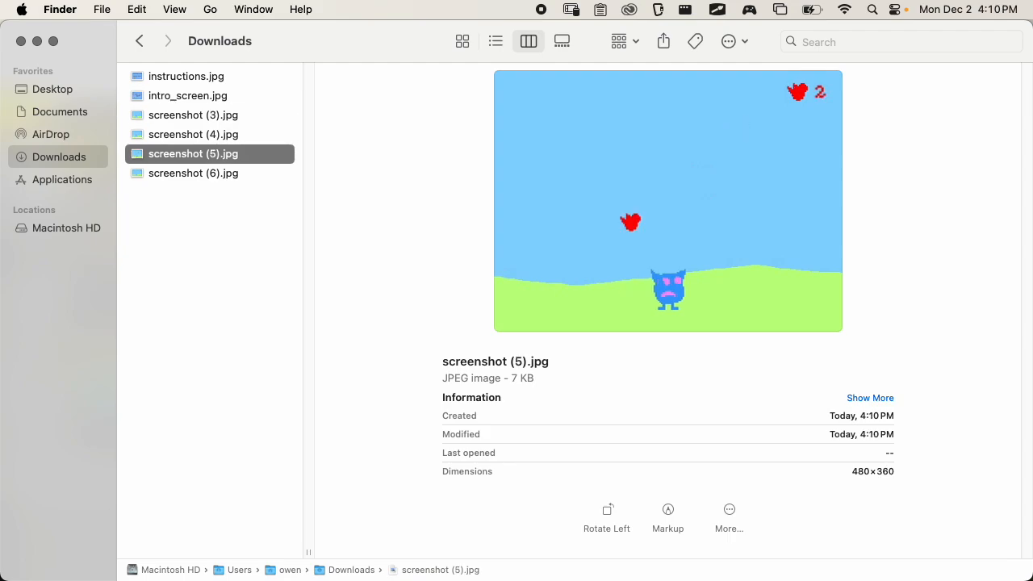
pyautogui.press('Up')
pyautogui.press('Up')
pyautogui.press('Up')
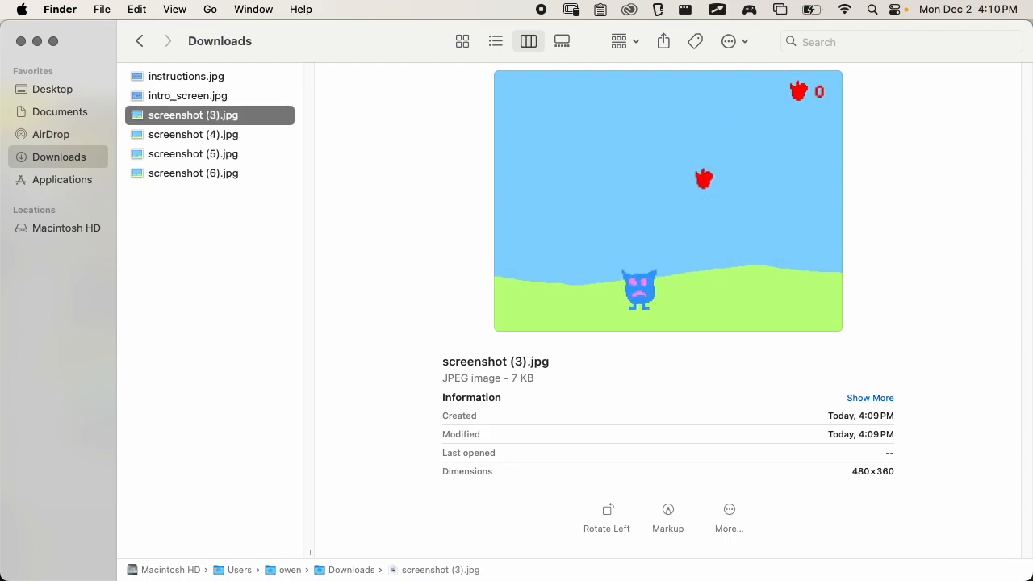
pyautogui.press('Down')
pyautogui.press('Down')
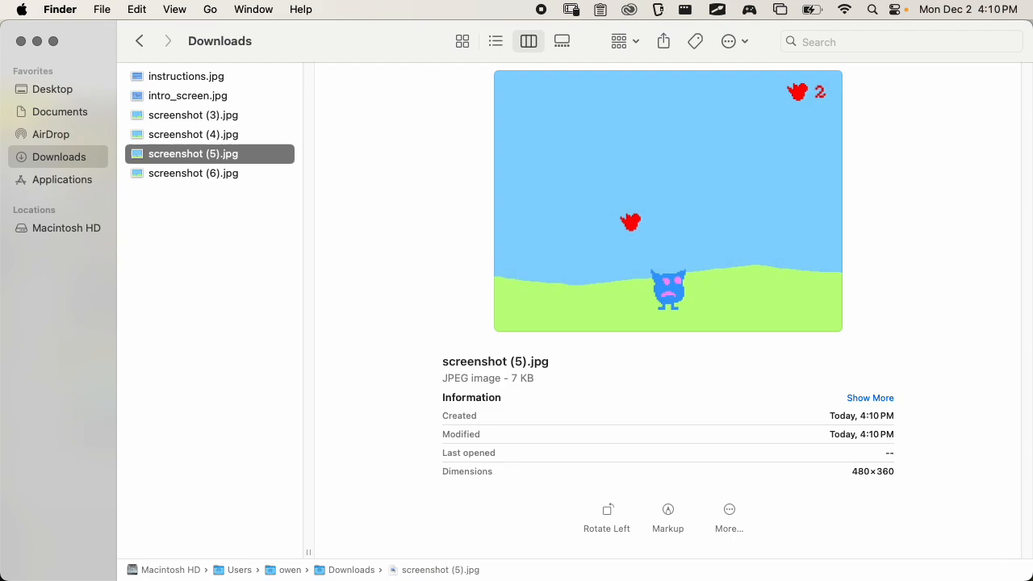
pyautogui.press('Down')
pyautogui.press('Up')
pyautogui.press('Up')
pyautogui.press('Up')
pyautogui.press('super+BackSpace')
pyautogui.press('super+BackSpace')
# - Rename the gameplay image screenshot (5).jpg as screenshot_1.jpg
pyautogui.press('Return')
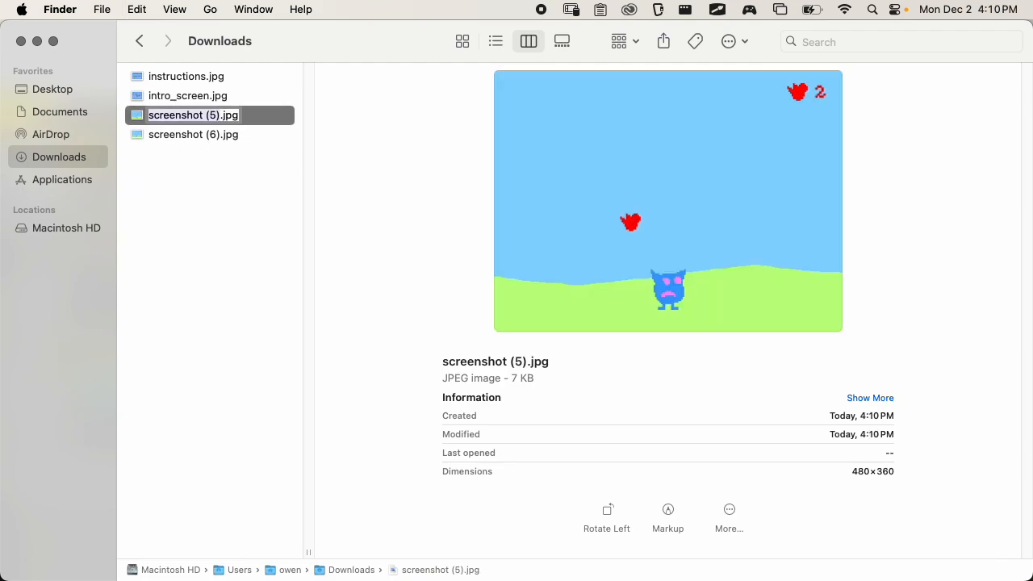
pyautogui.write('screenshot_1')
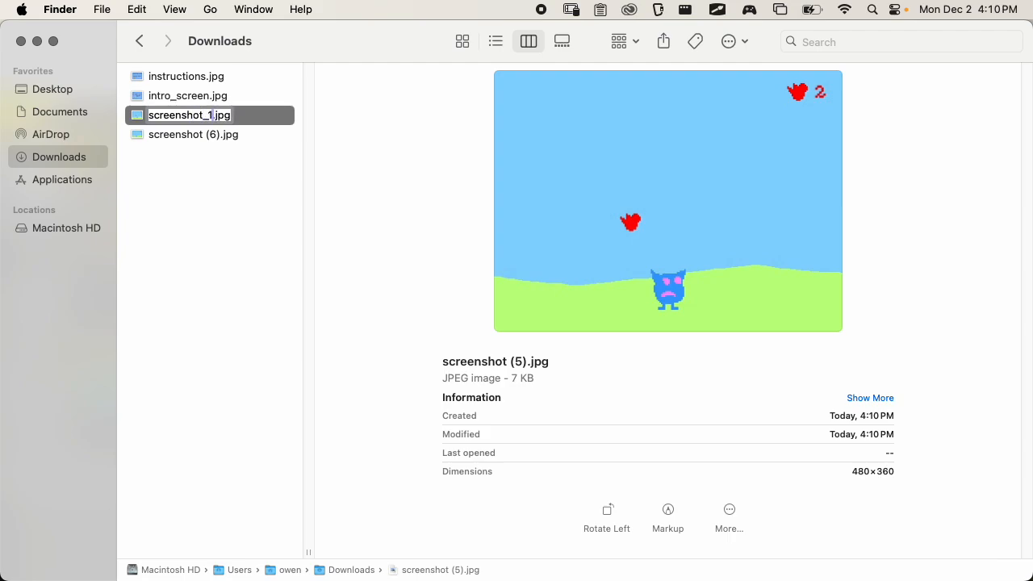
pyautogui.press('Return')
# - Rename the gameplay image screenshot (6).jpg as screenshot_2.jpg
pyautogui.press('Return')
pyautogui.press('Escape')
pyautogui.press('Up')
pyautogui.press('Return')
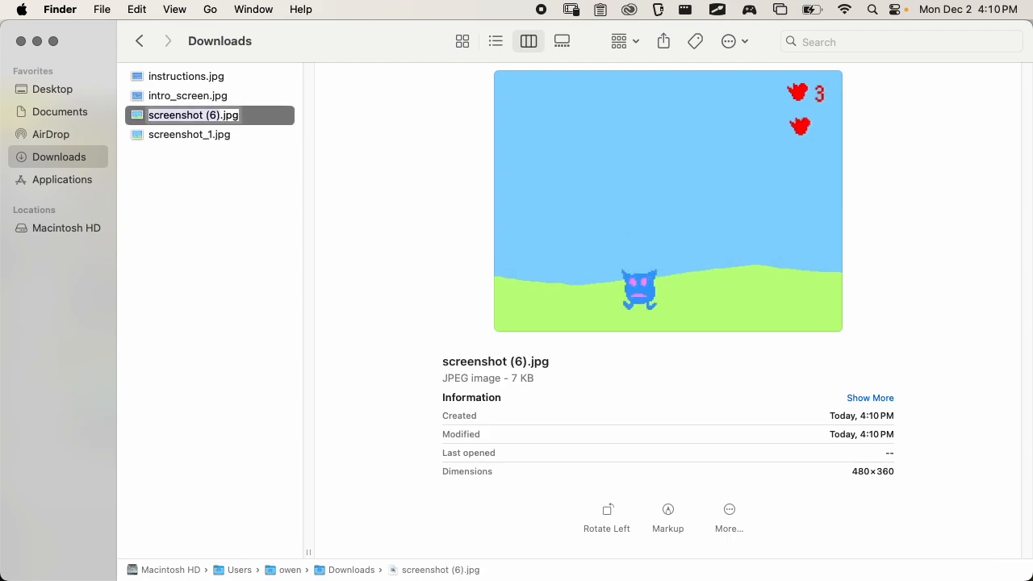
pyautogui.write('screenshot')
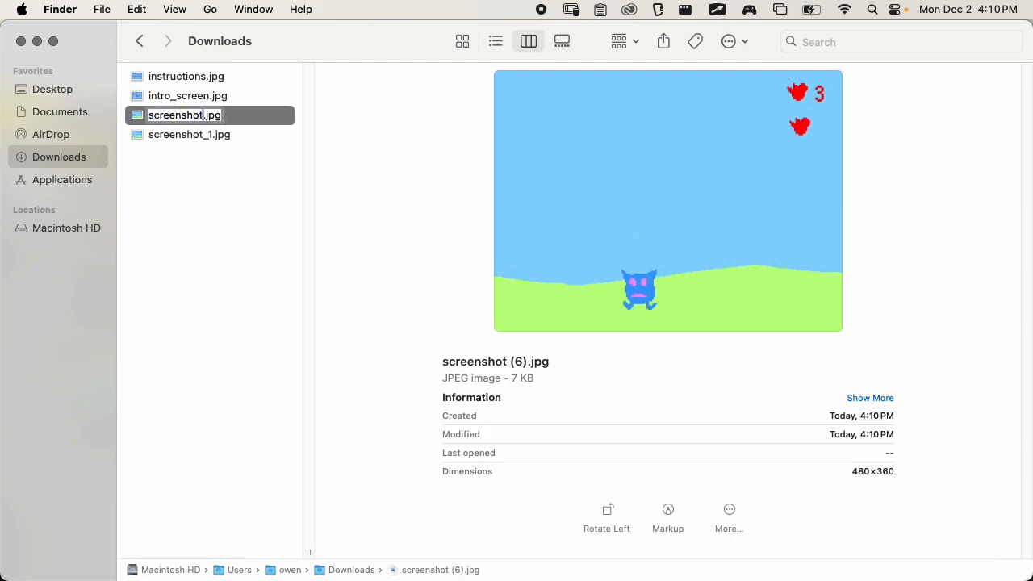
pyautogui.write('_2')
pyautogui.press('Return')
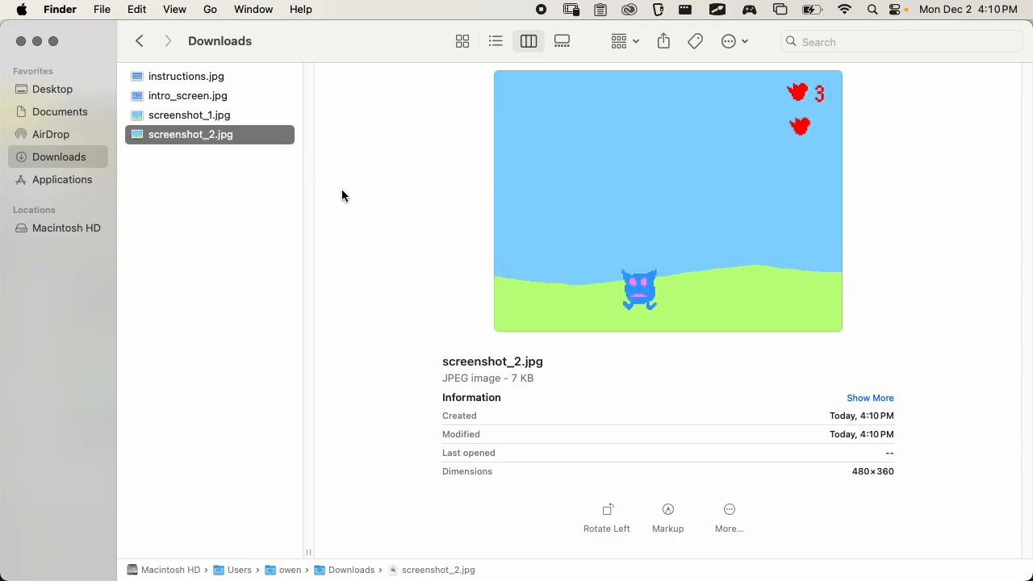
# - Select all four renamed images in Downloads and switch back to the sketch in Chrome
pyautogui.moveTo(278, 166); pyautogui.dragTo(201, 62)
pyautogui.press('super+Tab')
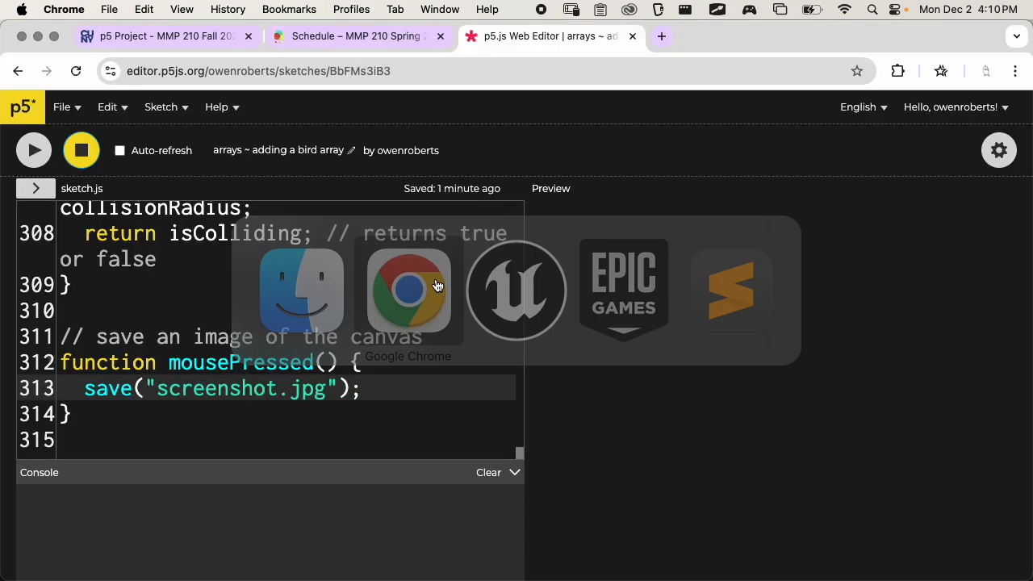
# - Log in to the OpenLab course site from its Schedule page with the saved user name and account password
pyautogui.click(361, 38)
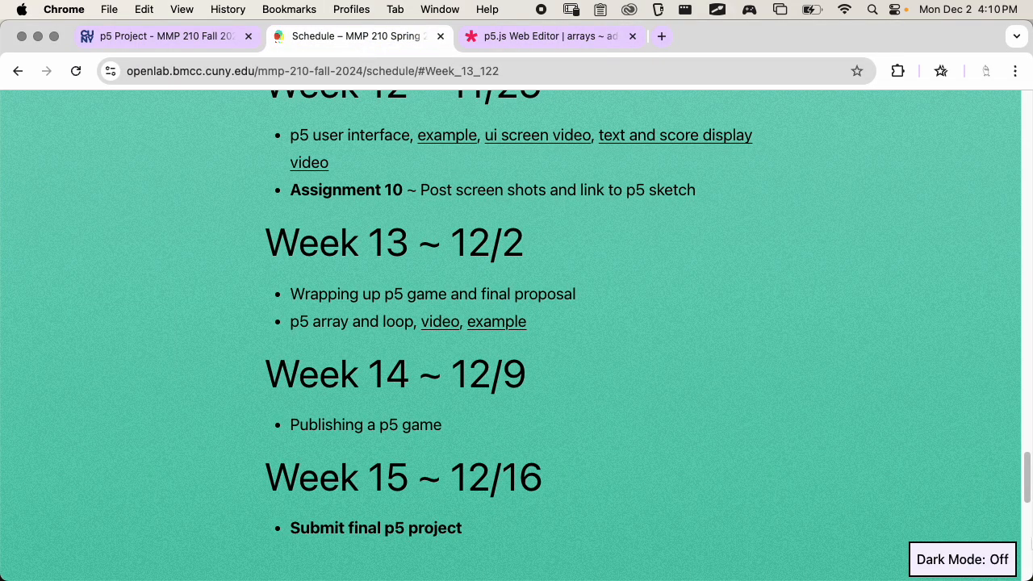
pyautogui.moveTo(1026, 485); pyautogui.dragTo(1011, 109)
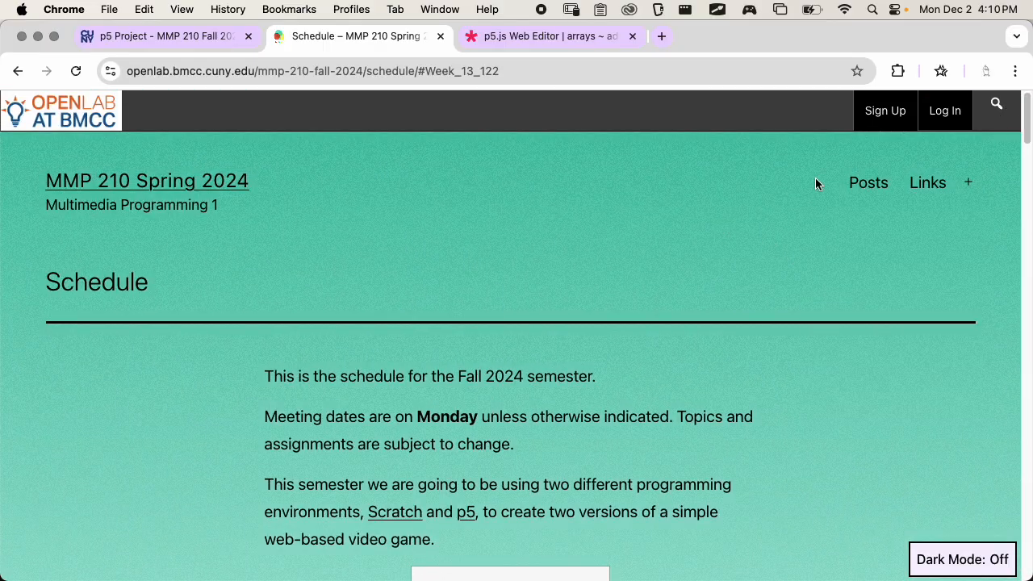
pyautogui.click(951, 119)
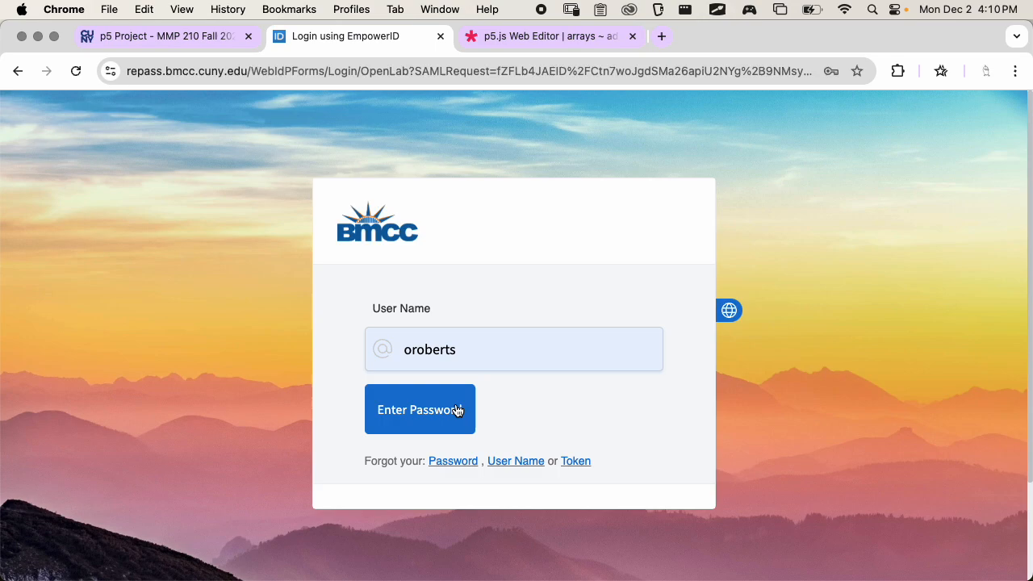
pyautogui.click(457, 411)
pyautogui.click(485, 382)
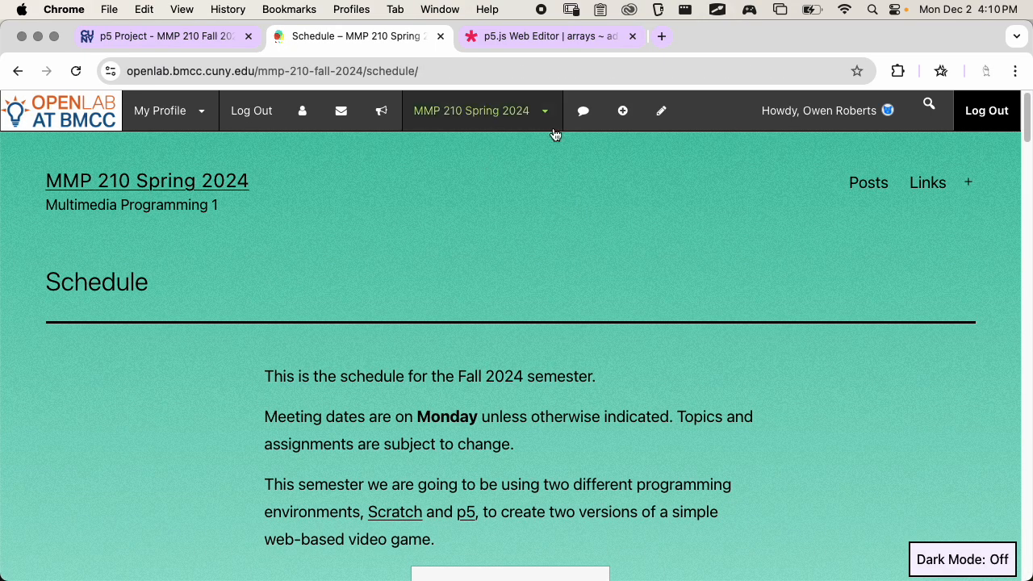
# - Create a new post on the course site and insert the four selected Downloads images as a gallery
pyautogui.click(624, 117)
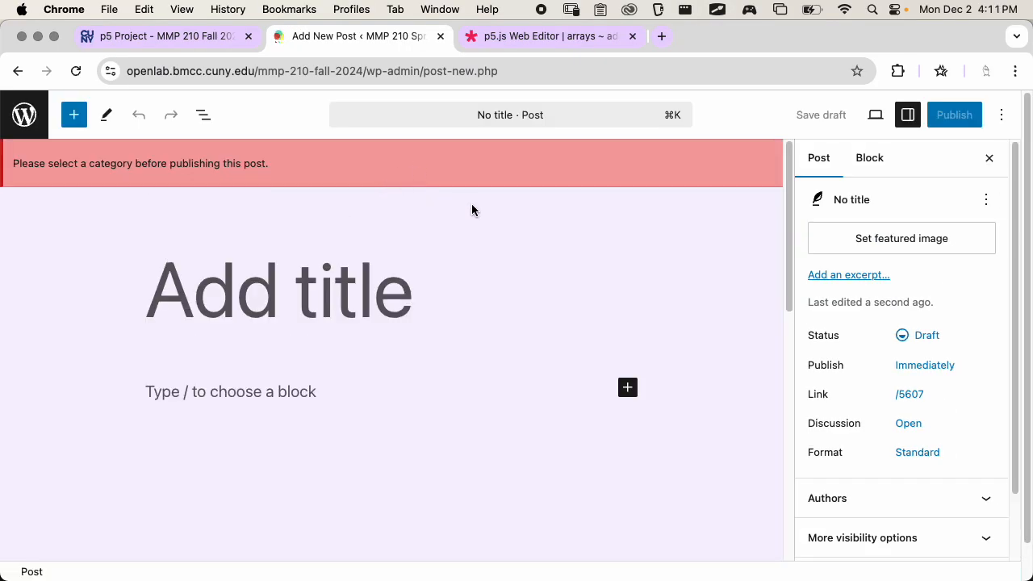
pyautogui.press('super+Tab')
pyautogui.press('super+Tab')
pyautogui.moveTo(176, 116); pyautogui.dragTo(201, 472)
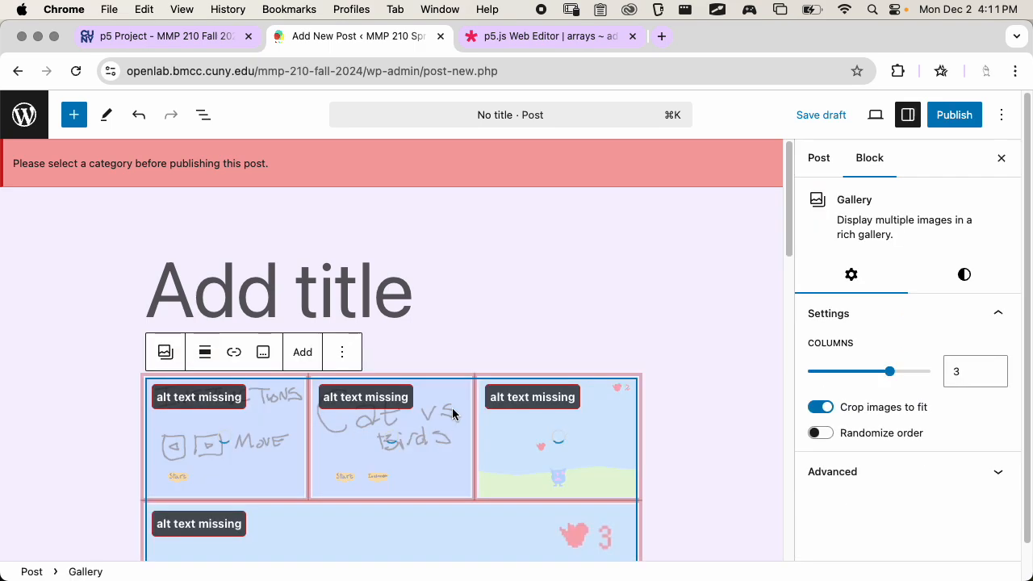
# - Move the Cat vs Birds title image ahead of the Instructions image in the gallery
pyautogui.scroll(-3, 601, 272)
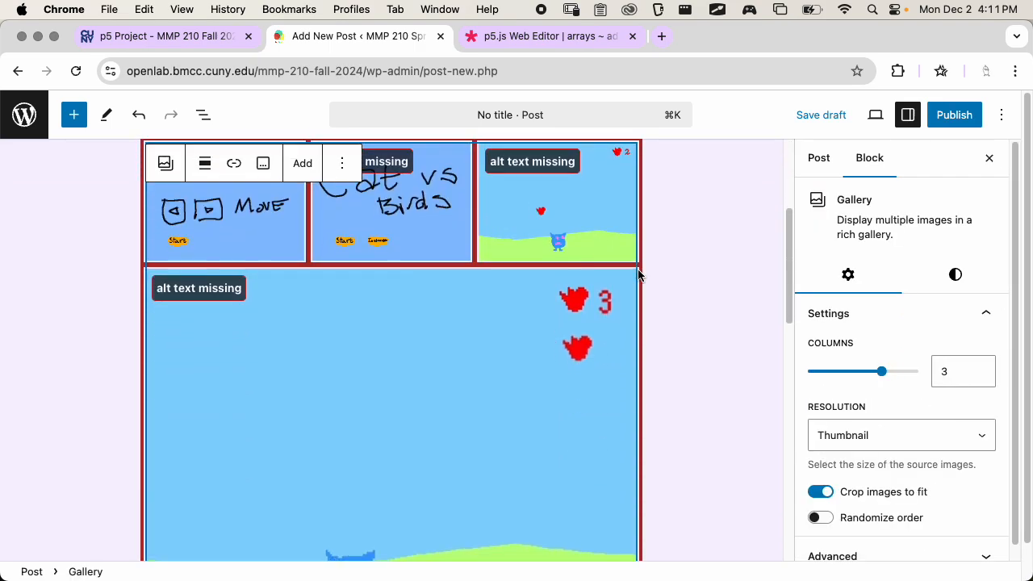
pyautogui.scroll(3, 641, 272)
pyautogui.scroll(-5, 652, 283)
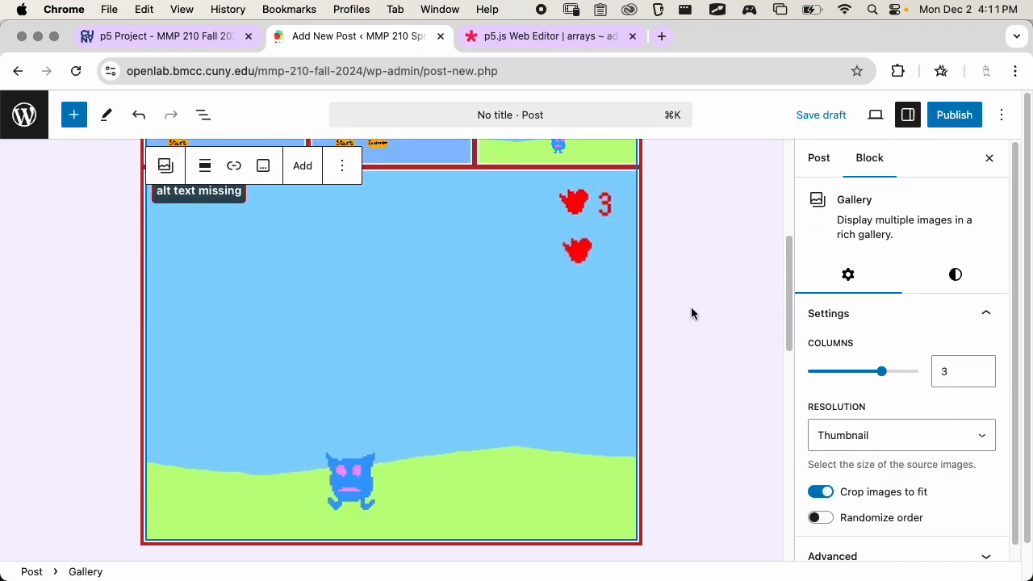
pyautogui.scroll(3, 602, 326)
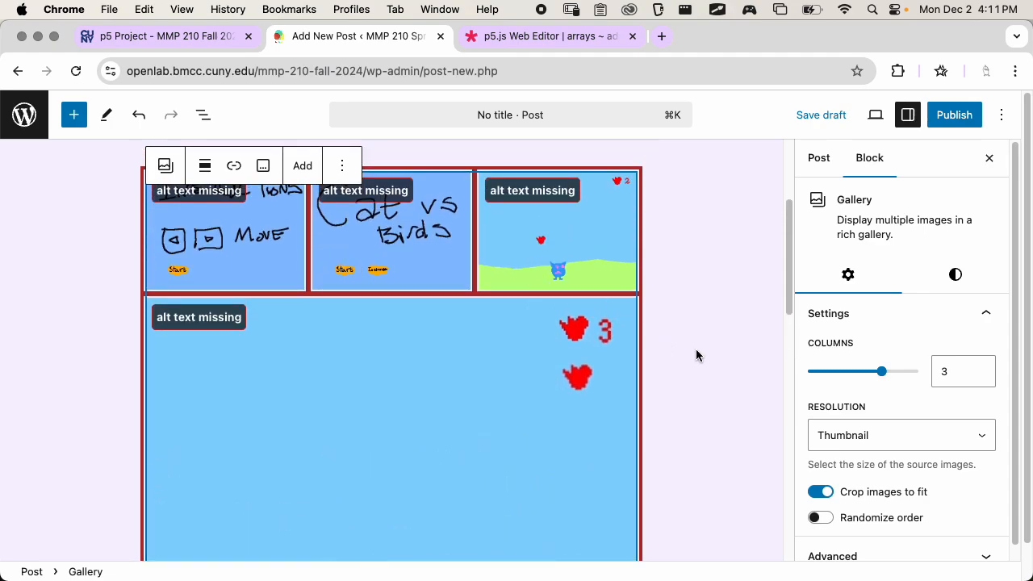
pyautogui.click(683, 268)
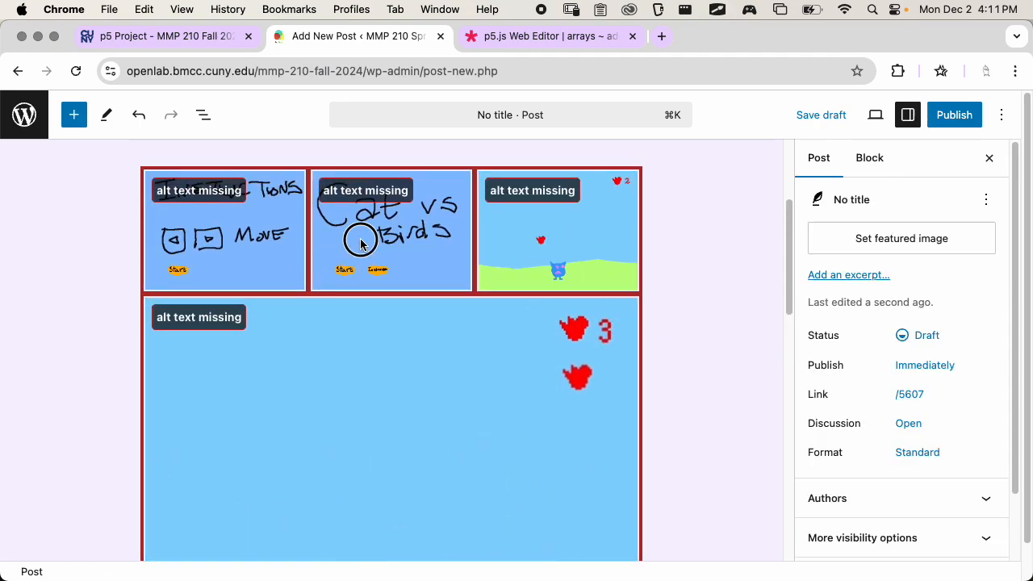
pyautogui.click(368, 238)
pyautogui.click(426, 317)
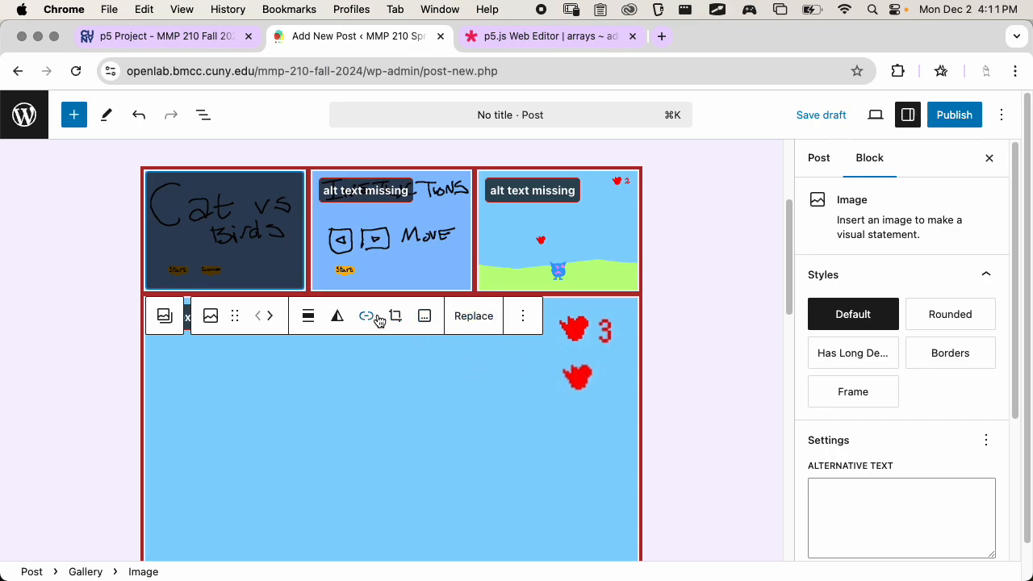
pyautogui.scroll(-3, 588, 391)
pyautogui.scroll(6, 609, 374)
pyautogui.scroll(-2, 590, 373)
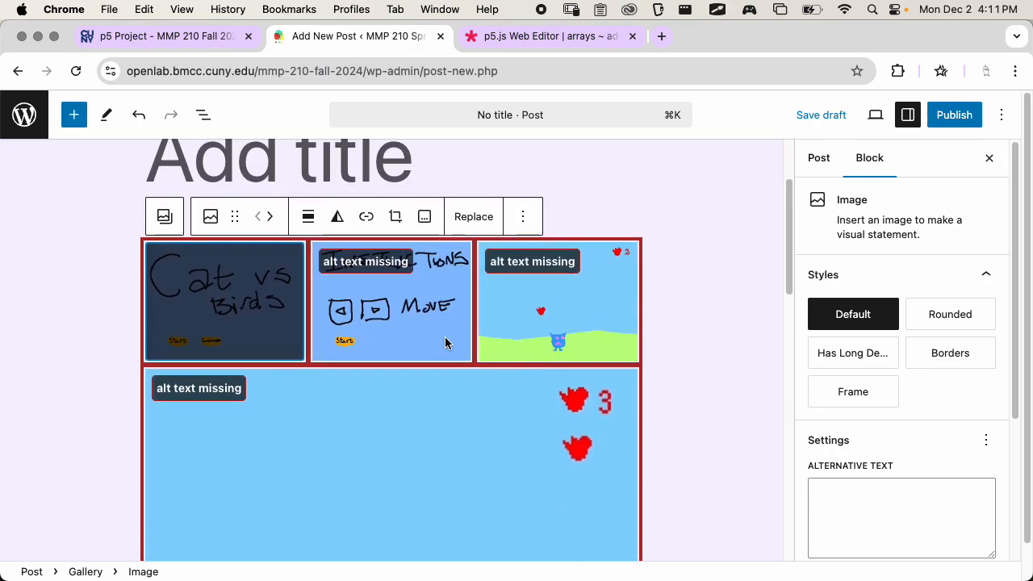
# - Move the Cat vs Birds title image to the last position in the gallery
pyautogui.click(268, 326)
pyautogui.click(269, 216)
pyautogui.click(444, 219)
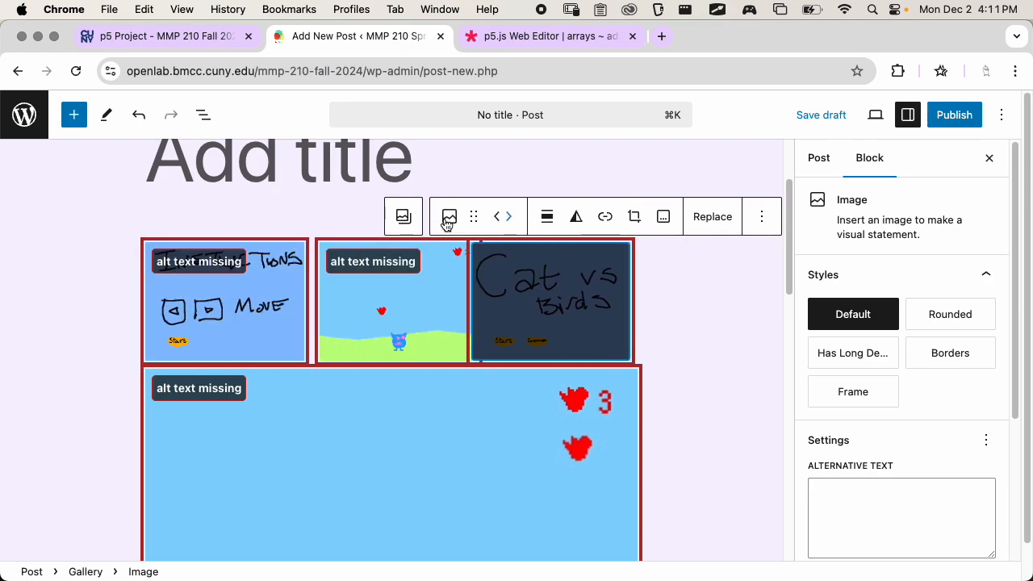
pyautogui.click(505, 218)
pyautogui.click(685, 267)
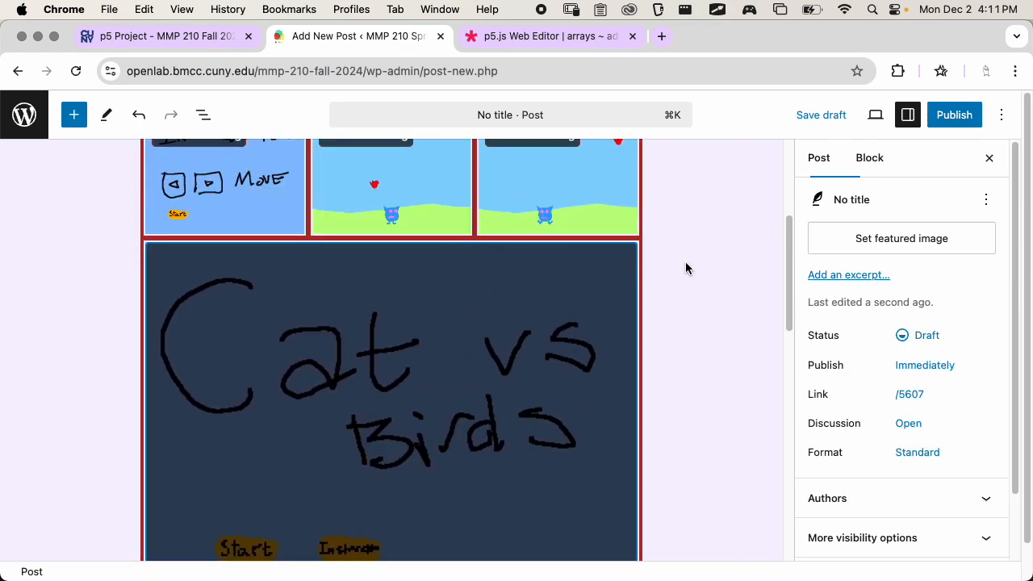
# - Examine the Cat vs Birds image's block settings and the gallery layout
pyautogui.scroll(3, 685, 267)
pyautogui.click(546, 434)
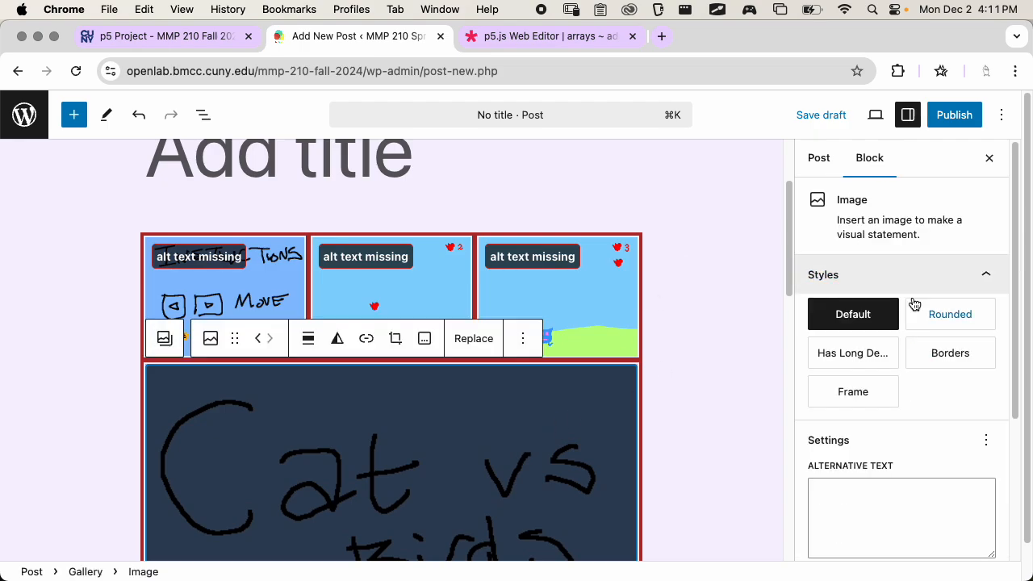
pyautogui.scroll(-5, 903, 347)
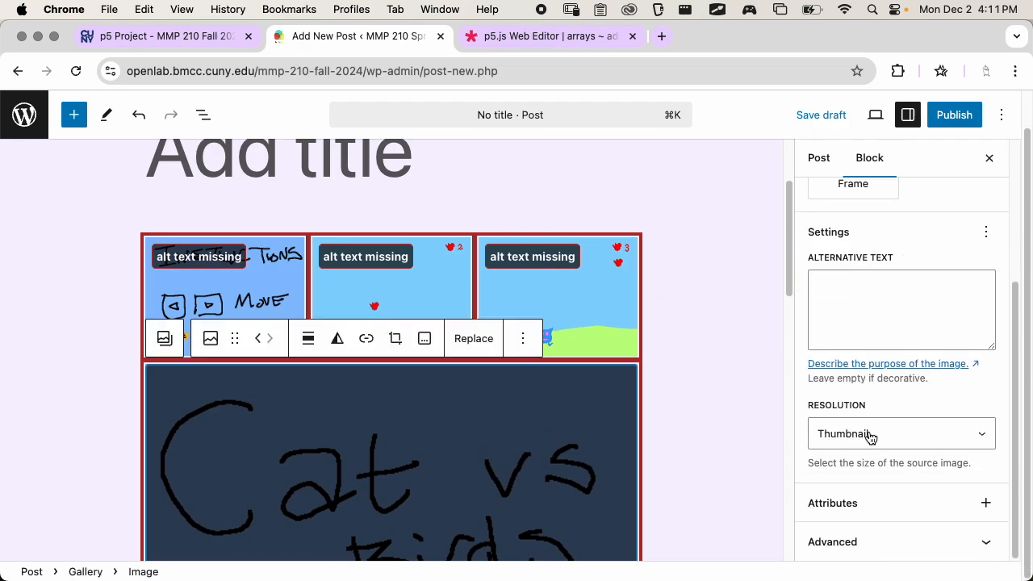
pyautogui.scroll(5, 991, 242)
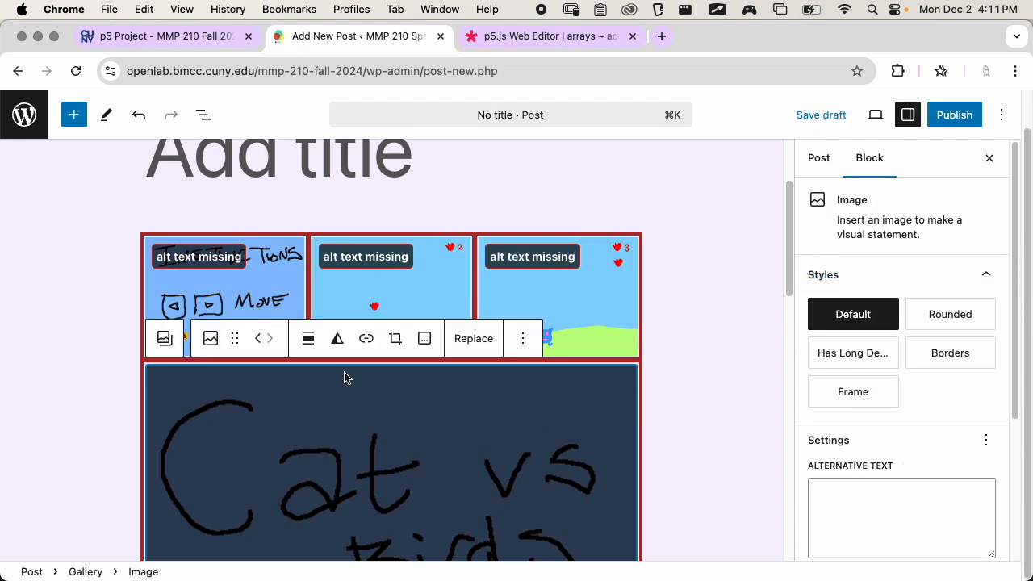
pyautogui.scroll(-5, 646, 323)
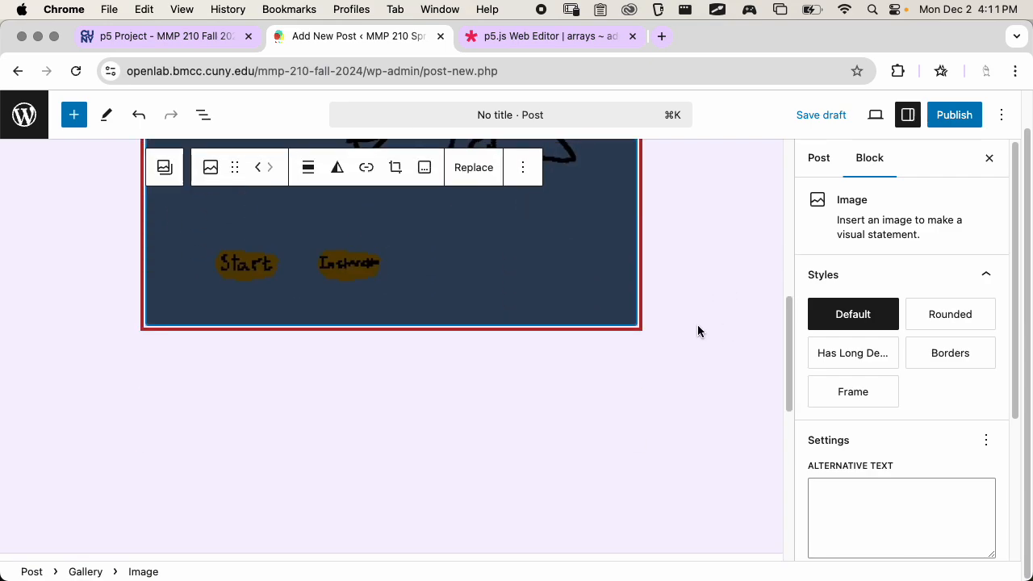
pyautogui.scroll(6, 699, 330)
pyautogui.click(706, 323)
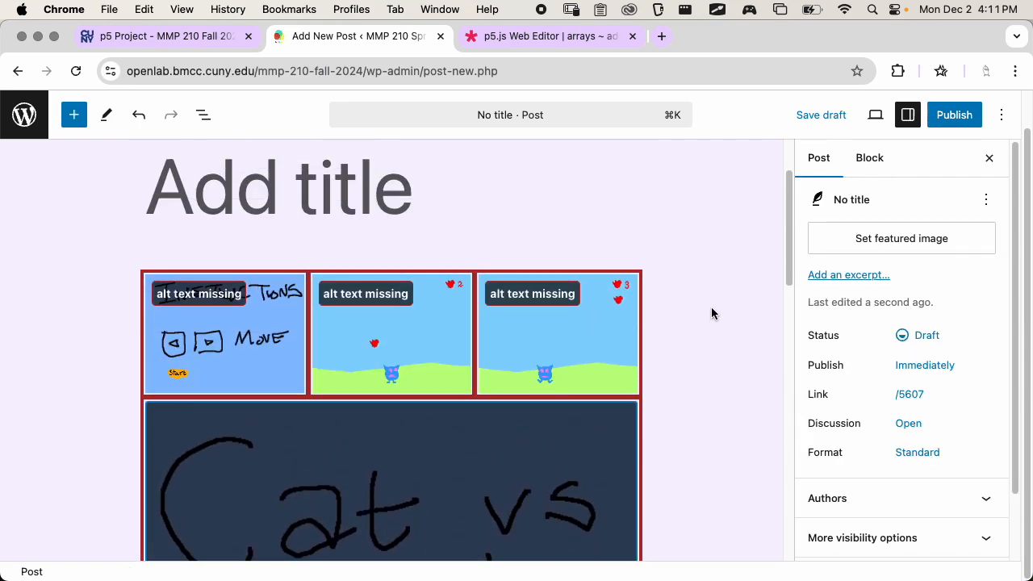
# - Title the post "Final project proposal"
pyautogui.click(387, 253)
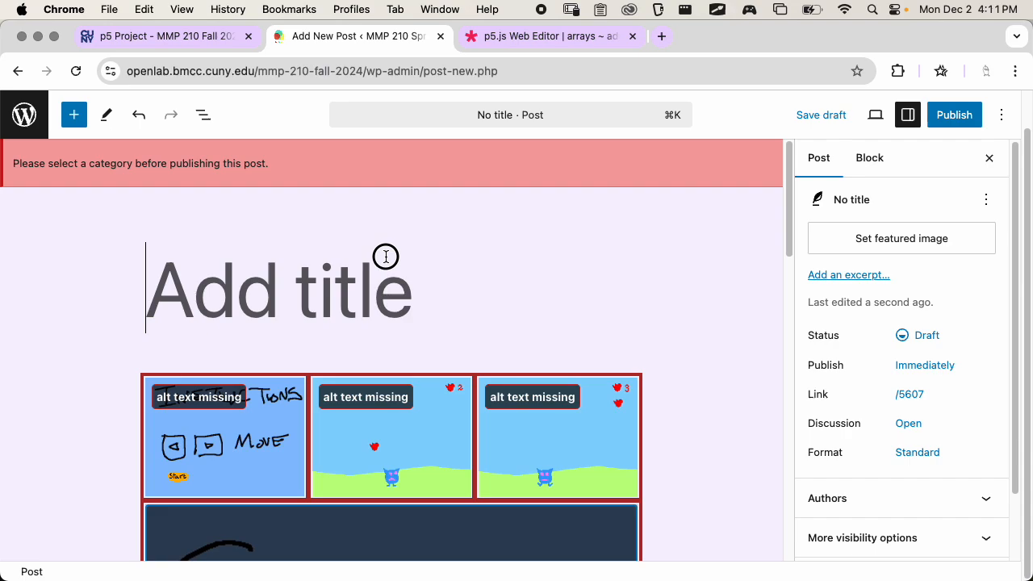
pyautogui.write('Final proj')
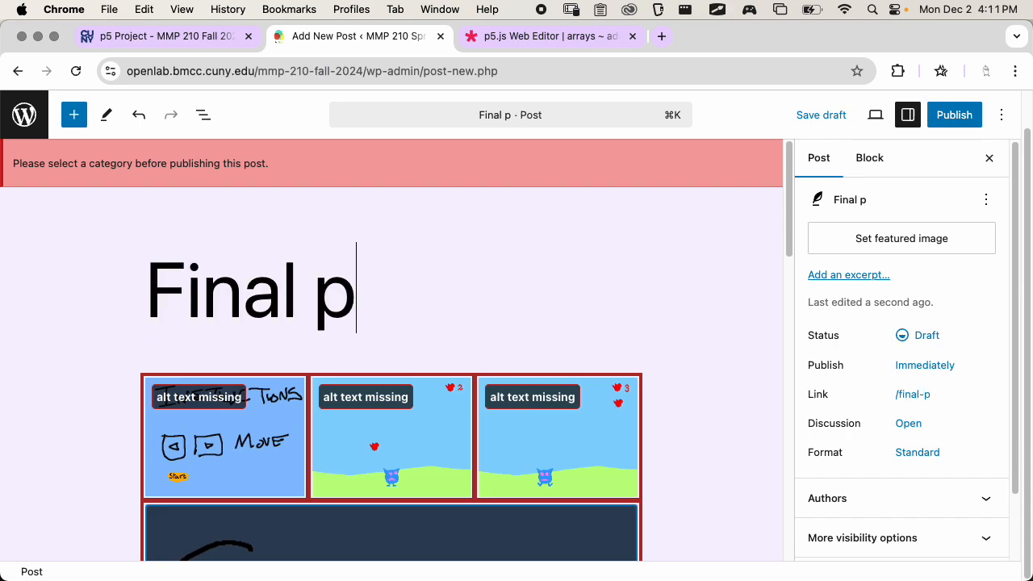
pyautogui.press('BackSpace')
pyautogui.press('BackSpace')
pyautogui.write('roject pro')
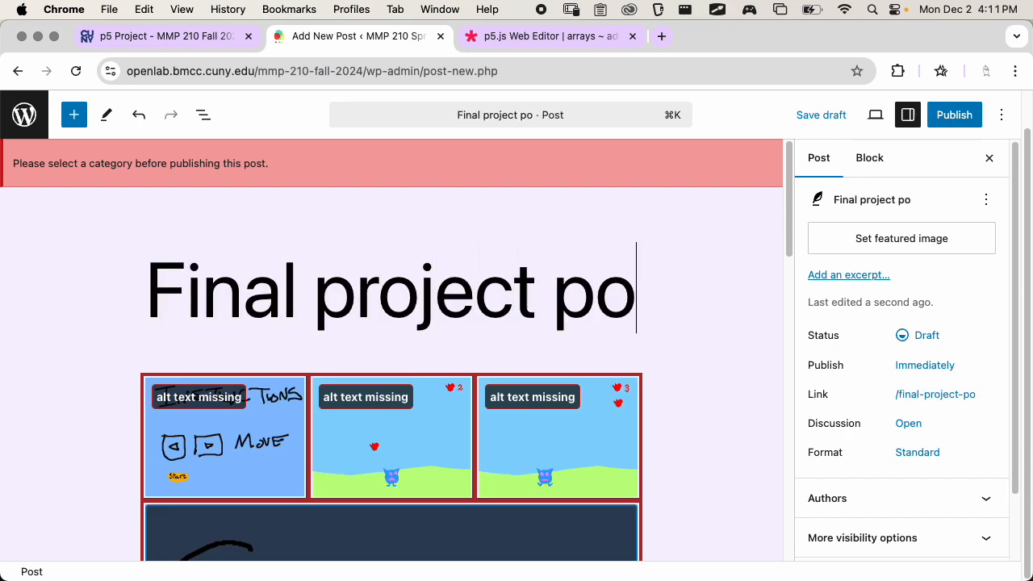
pyautogui.press('BackSpace')
pyautogui.write('roposal')
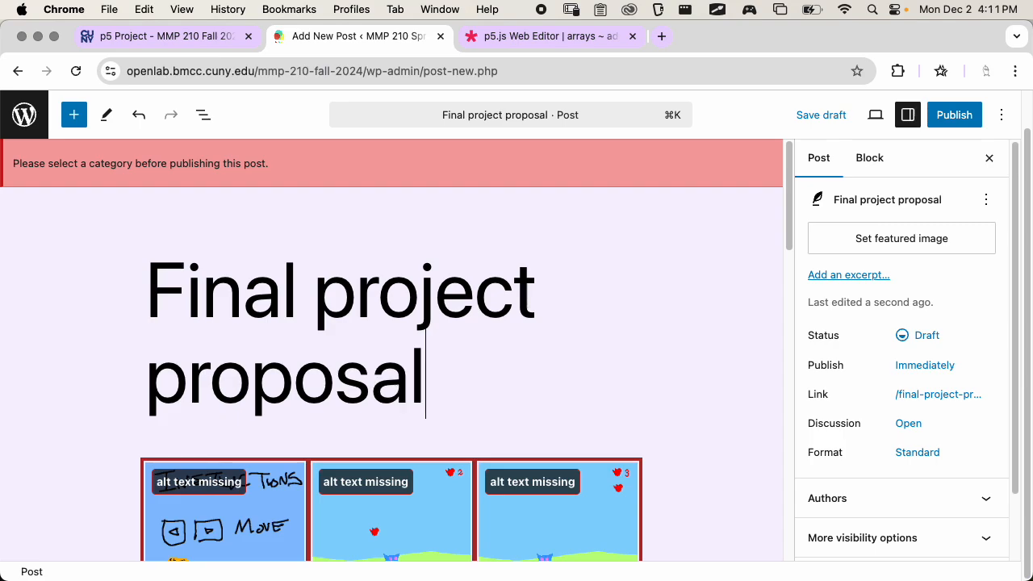
# - Begin a paragraph below the gallery with the text "For my final project, I will create a"
pyautogui.scroll(-10, 536, 270)
pyautogui.scroll(-4, 645, 459)
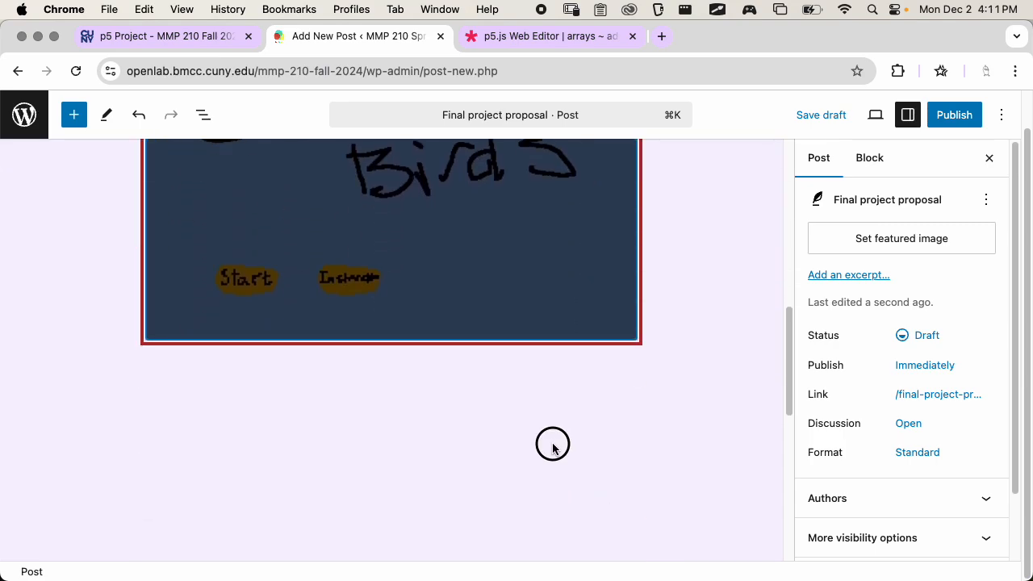
pyautogui.click(558, 436)
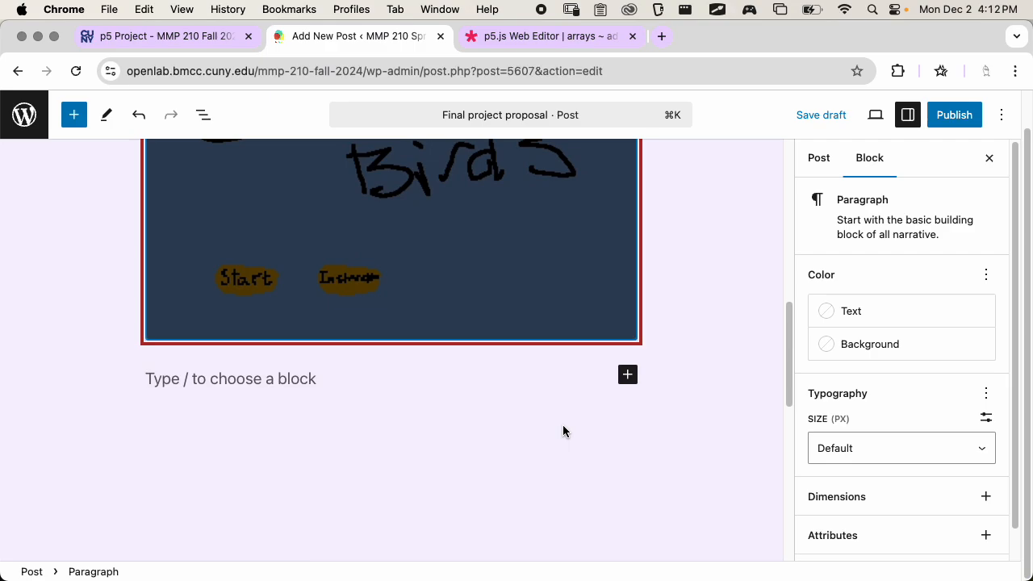
pyautogui.write('For my fin')
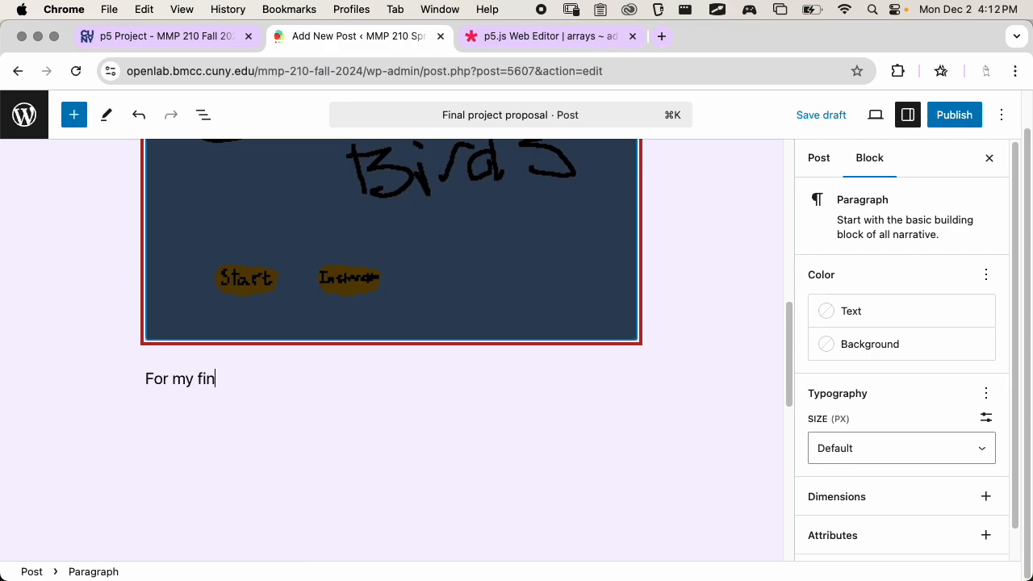
pyautogui.write('al project, I created')
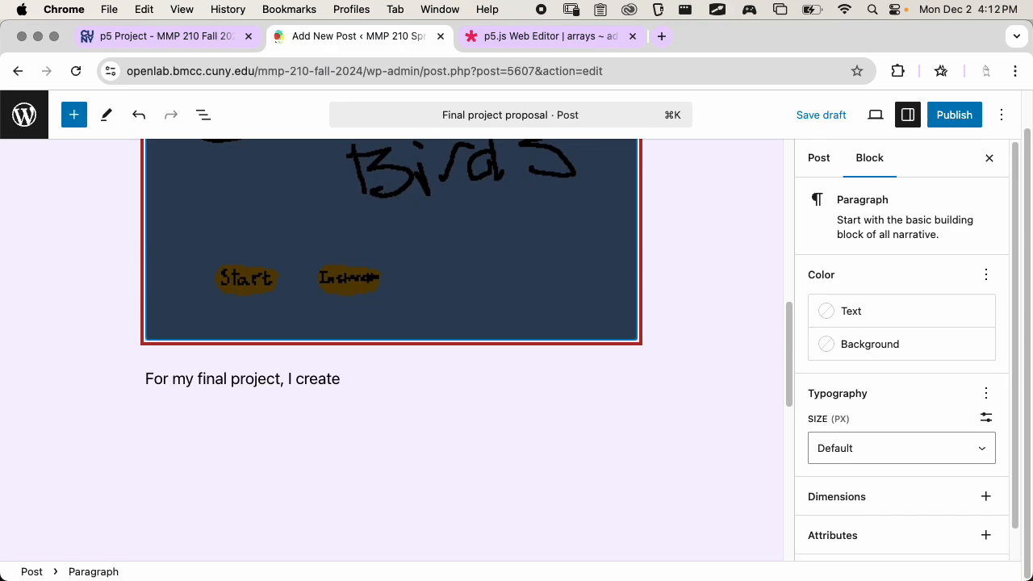
pyautogui.press('BackSpace')
pyautogui.press('BackSpace')
pyautogui.press('BackSpace')
pyautogui.press('BackSpace')
pyautogui.press('BackSpace')
pyautogui.press('BackSpace')
pyautogui.write('will create a')
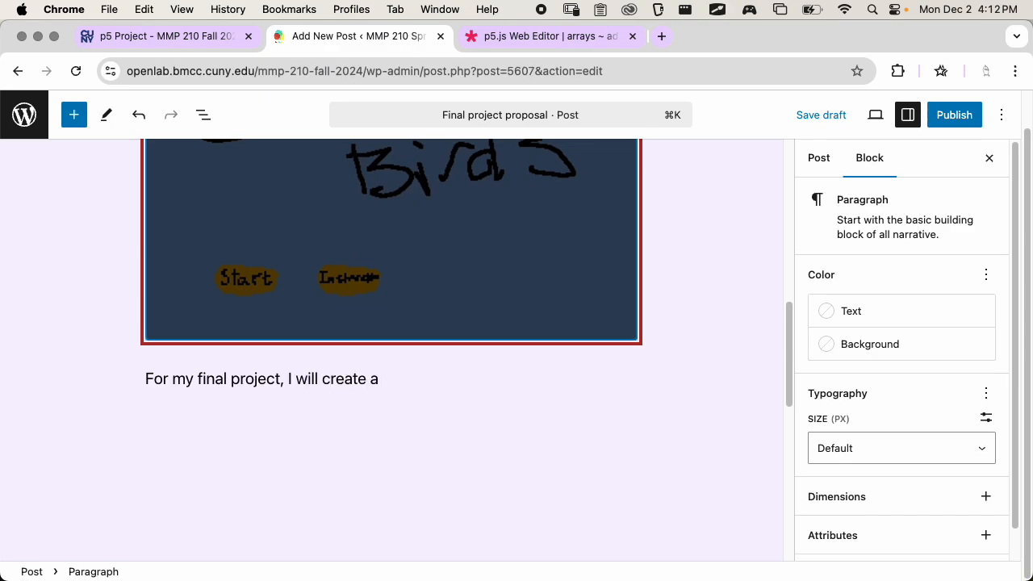
# - Complete the sentence with "2d game where the player controls a cat that eats birds flying in the sky."
pyautogui.write(' 2d game wher ethe')
pyautogui.press('BackSpace')
pyautogui.press('BackSpace')
pyautogui.press('BackSpace')
pyautogui.press('BackSpace')
pyautogui.press('BackSpace')
pyautogui.write('e the player ')
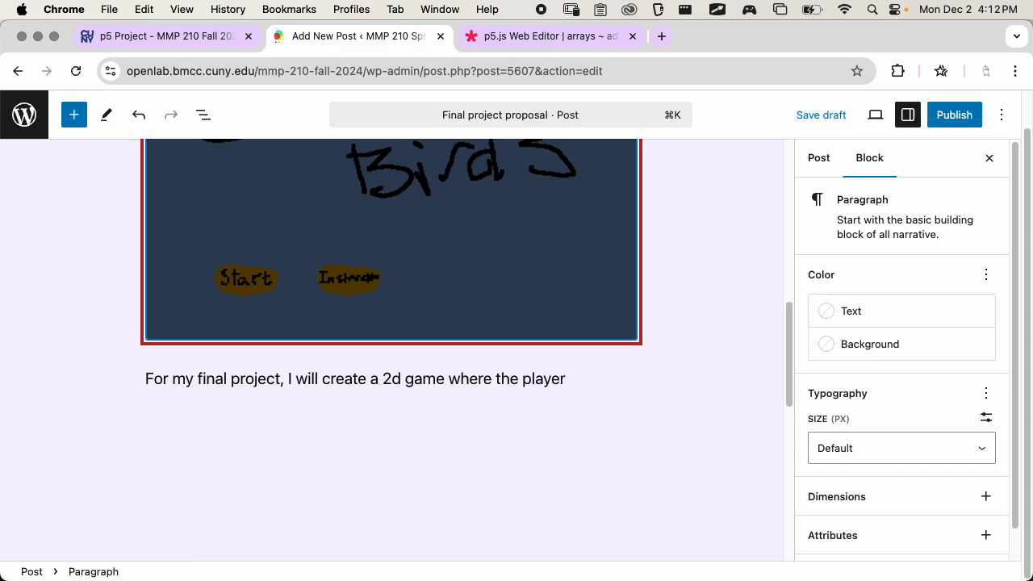
pyautogui.write('controls a g')
pyautogui.press('BackSpace')
pyautogui.write('cat')
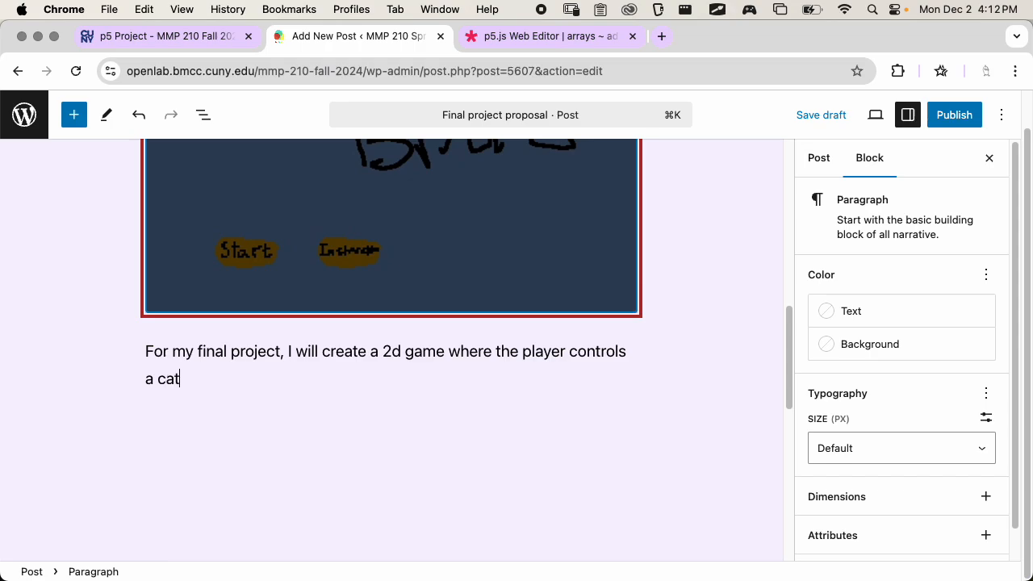
pyautogui.write(' that eats birds')
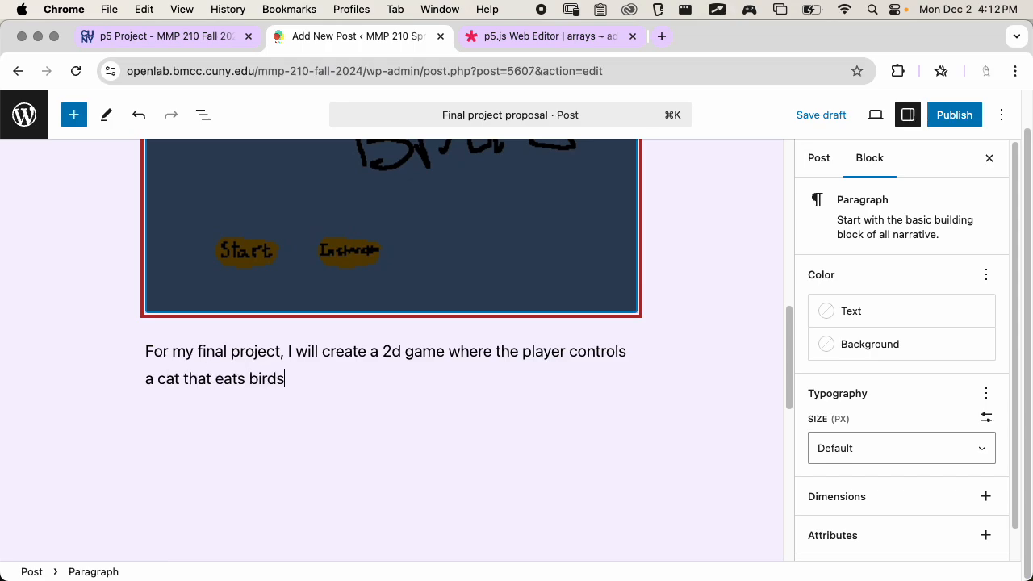
pyautogui.write(' flying in the sky.')
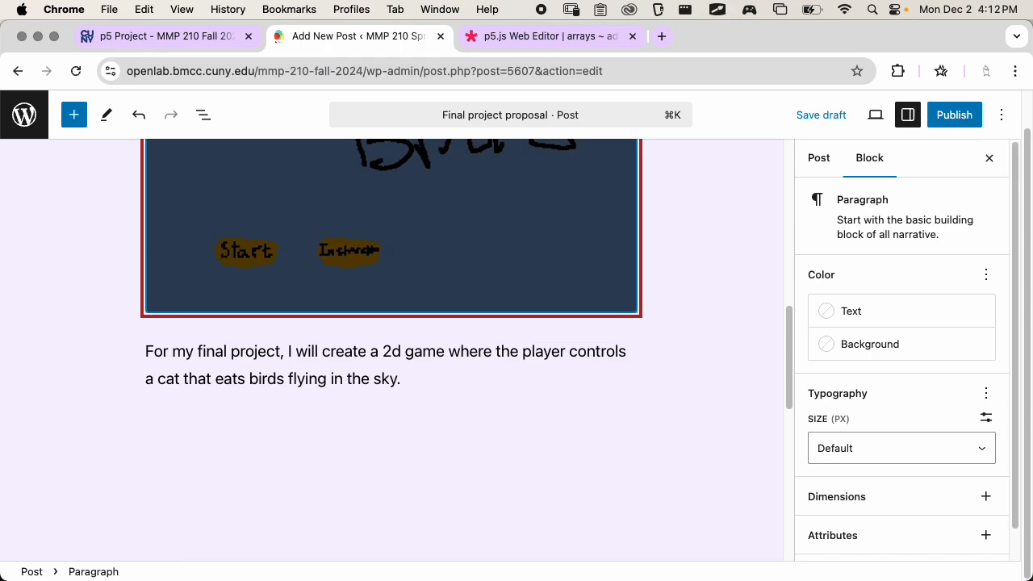
# - Add a paragraph reading "I added a mouse obstacle that attacks the cat to create more balanced gameplay."
pyautogui.press('Return')
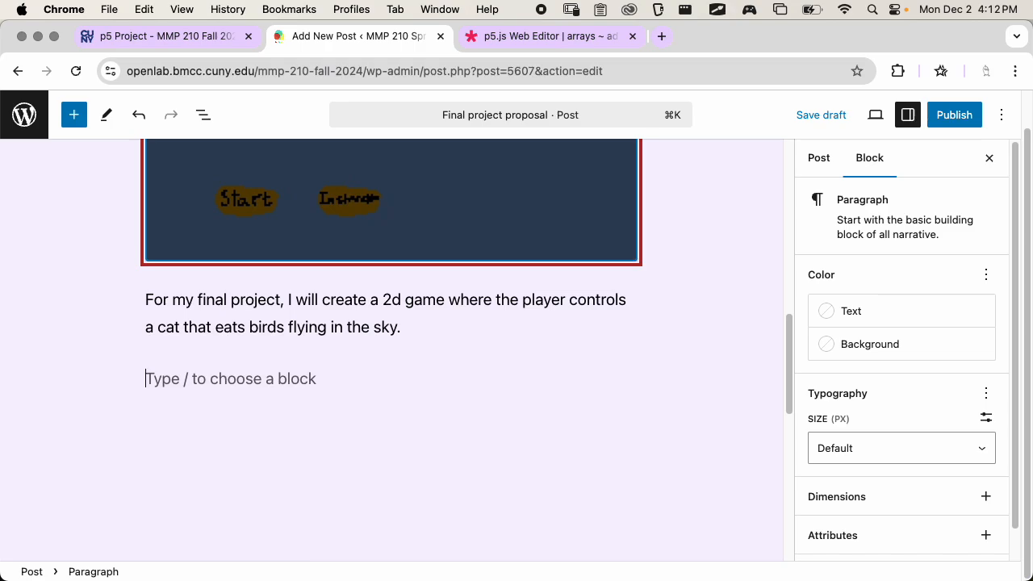
pyautogui.write('I add')
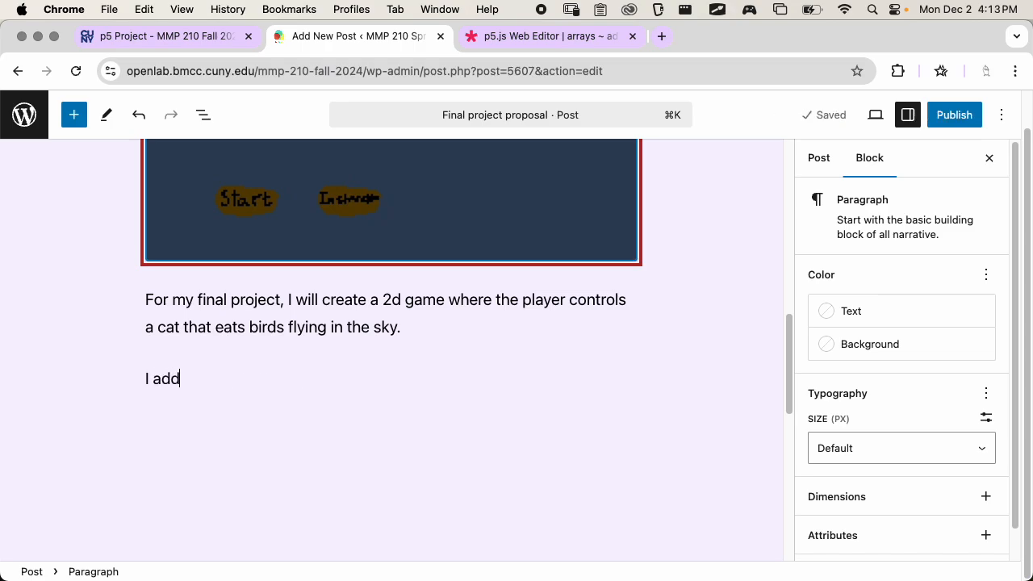
pyautogui.write('ed an')
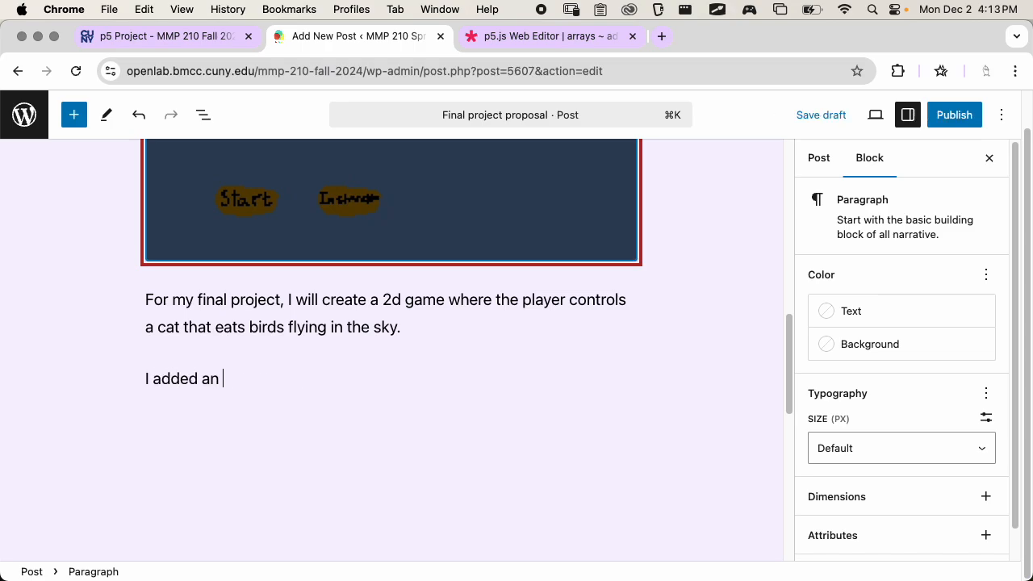
pyautogui.press('BackSpace')
pyautogui.press('BackSpace')
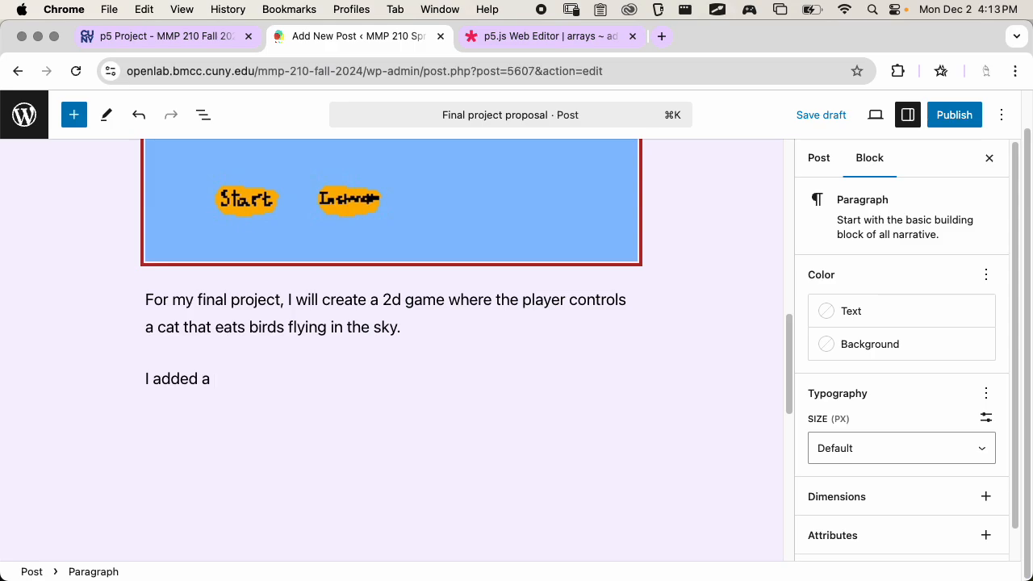
pyautogui.write('mouse obstacle that attacks the cat to create morebalanced')
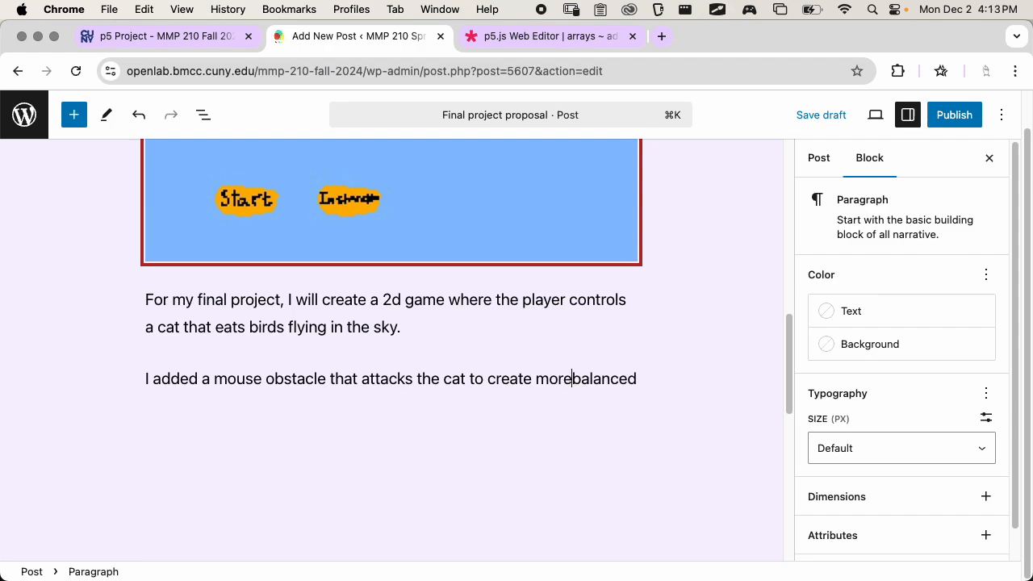
pyautogui.hotkey('shift', 'Return')
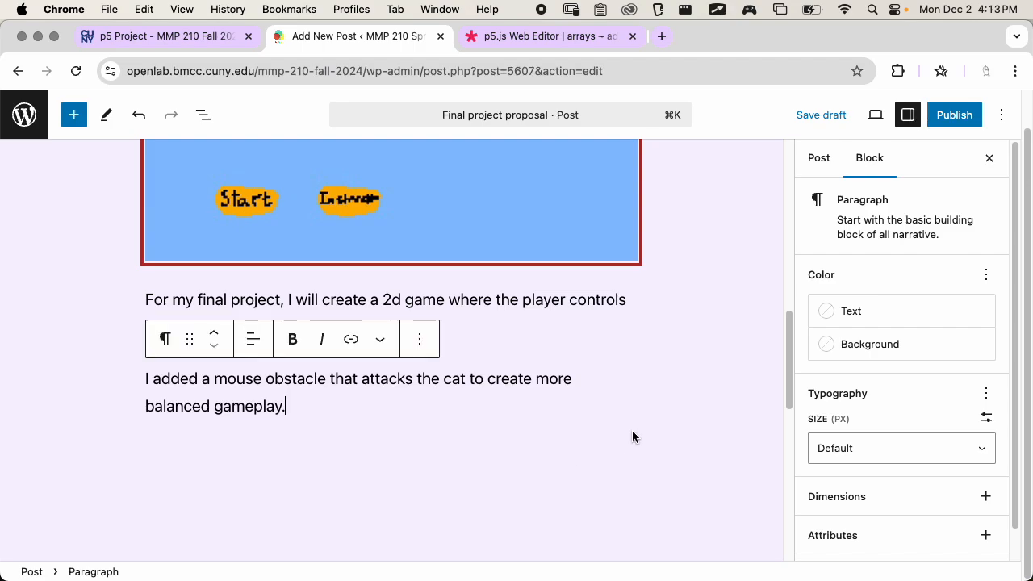
# - Collapse the Content Summary and Simple CSS sections below the post body
pyautogui.scroll(-5, 617, 373)
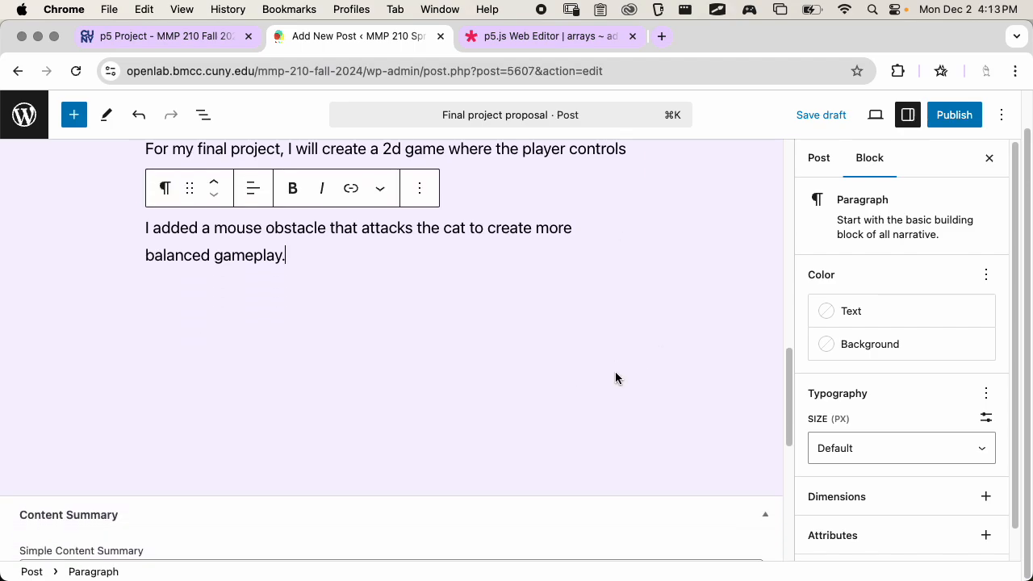
pyautogui.click(765, 452)
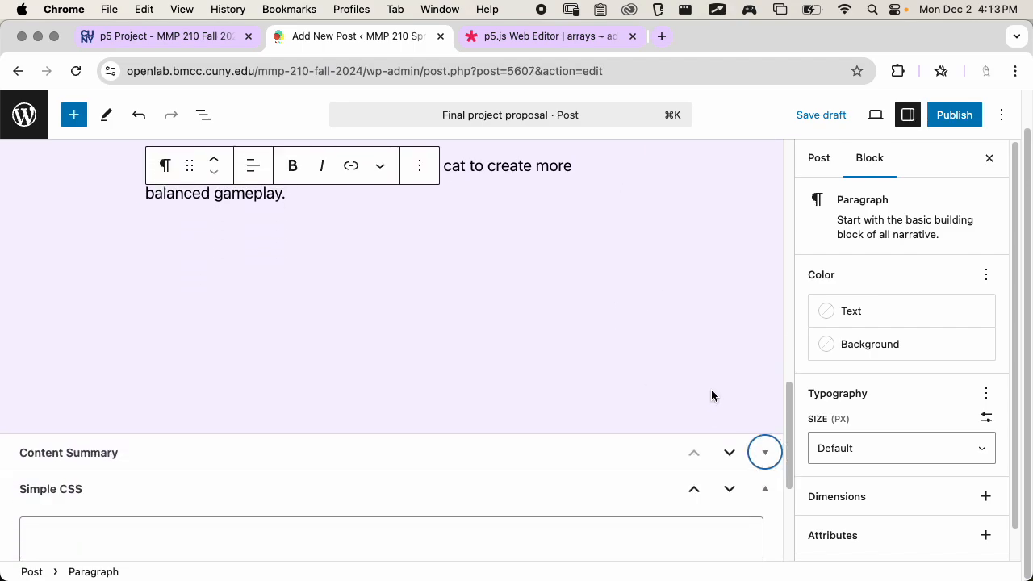
pyautogui.click(765, 489)
pyautogui.scroll(3, 722, 397)
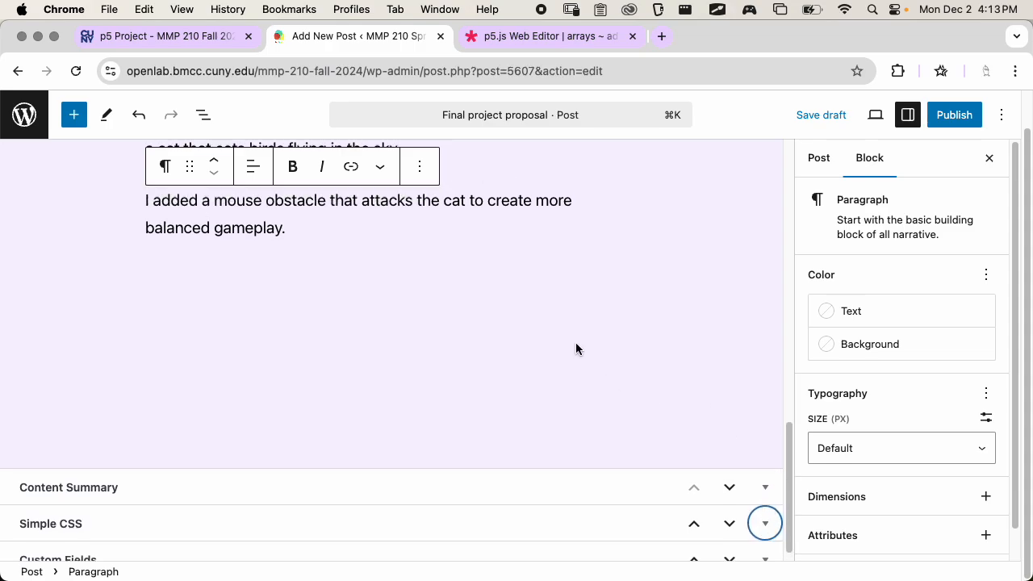
# - Add a paragraph reading "For the player sprite, I used these animations:" and start an empty block beneath it
pyautogui.click(454, 349)
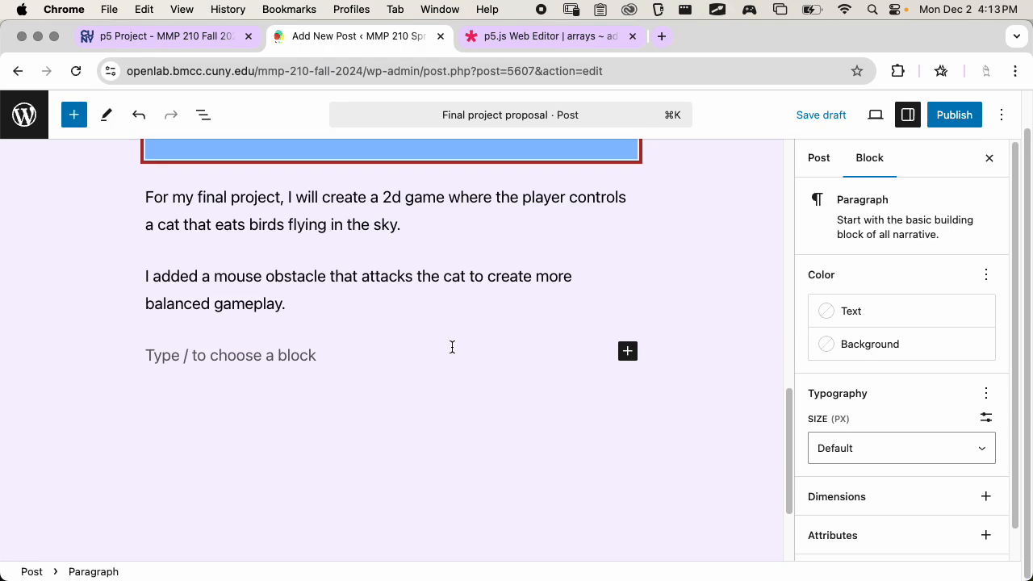
pyautogui.write('The')
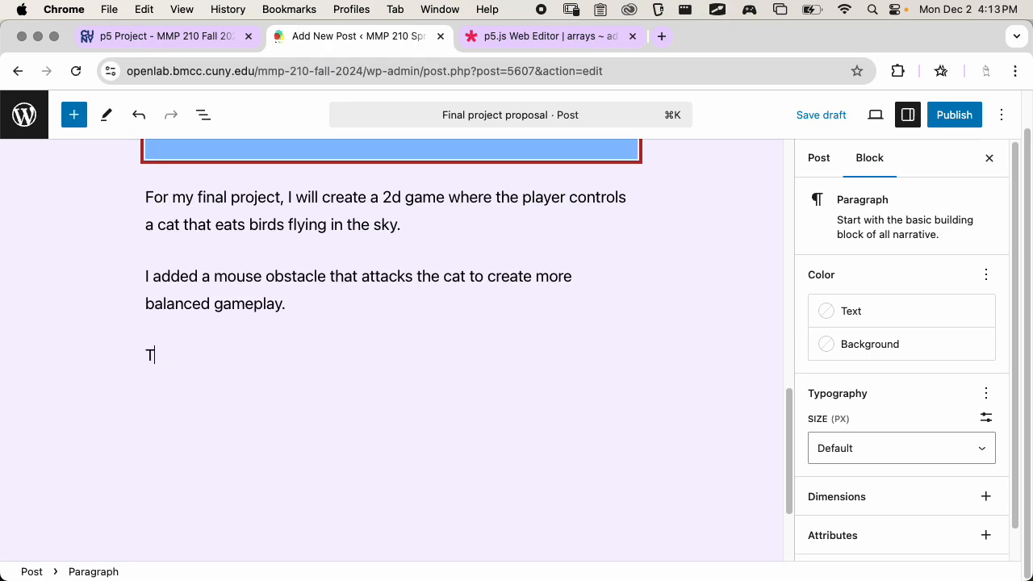
pyautogui.press('BackSpace')
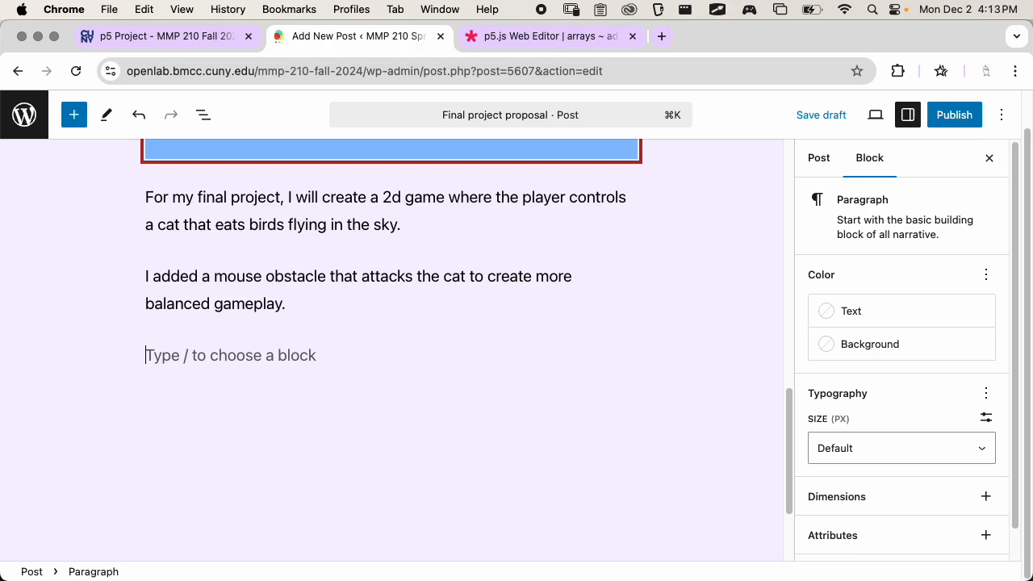
pyautogui.write('For')
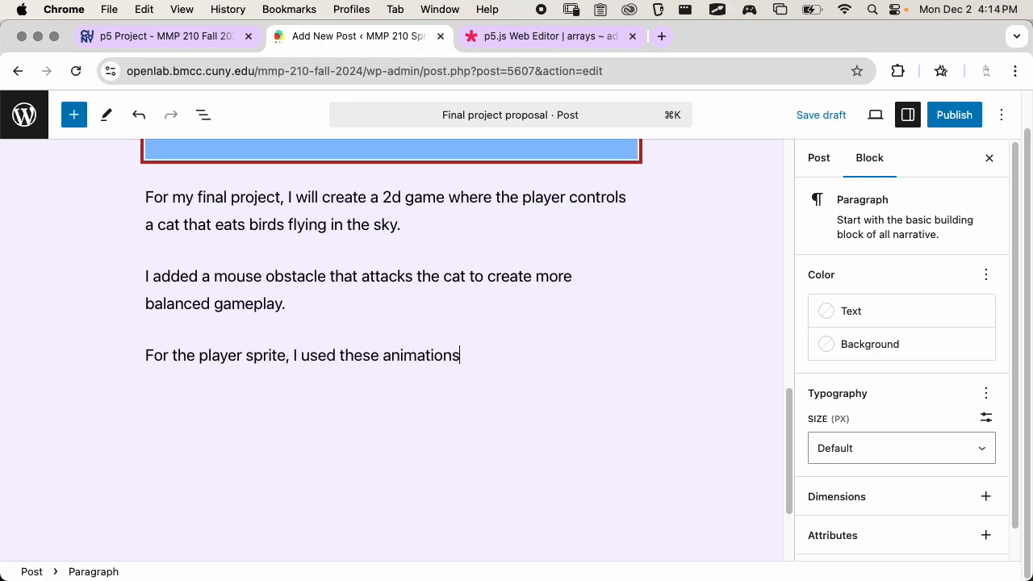
pyautogui.write(':')
pyautogui.press('Return')
# - Switch to Finder and create a folder named "p5 Final" inside MMP_210's Documentation folder, using a new window
pyautogui.press('super+Tab')
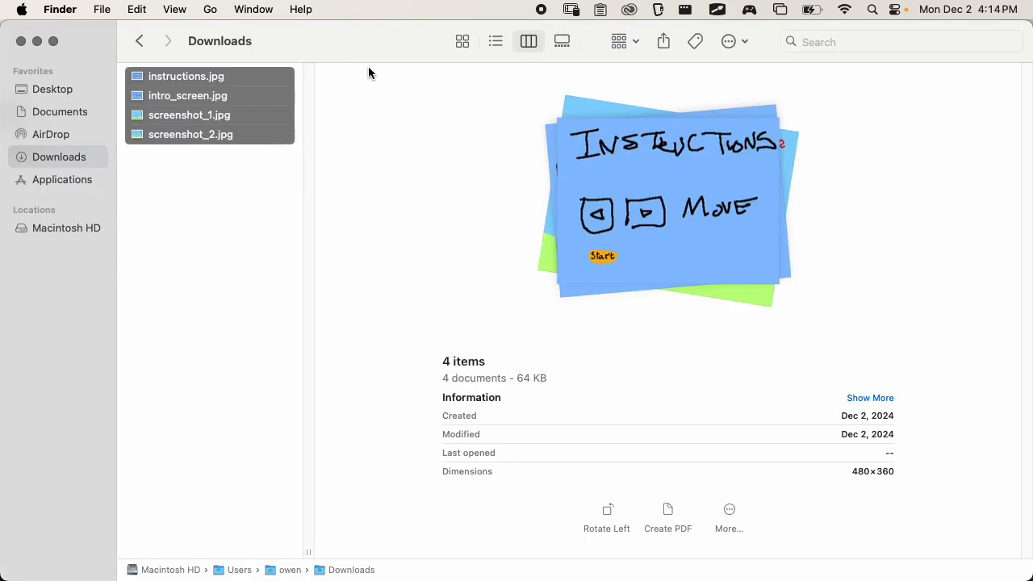
pyautogui.moveTo(347, 53)
pyautogui.mouseDown()
pyautogui.moveTo(410, 171)
pyautogui.moveTo(349, 96)
pyautogui.moveTo(343, 45)
pyautogui.mouseUp()
pyautogui.press('super+n')
pyautogui.moveTo(398, 59); pyautogui.dragTo(699, 108)
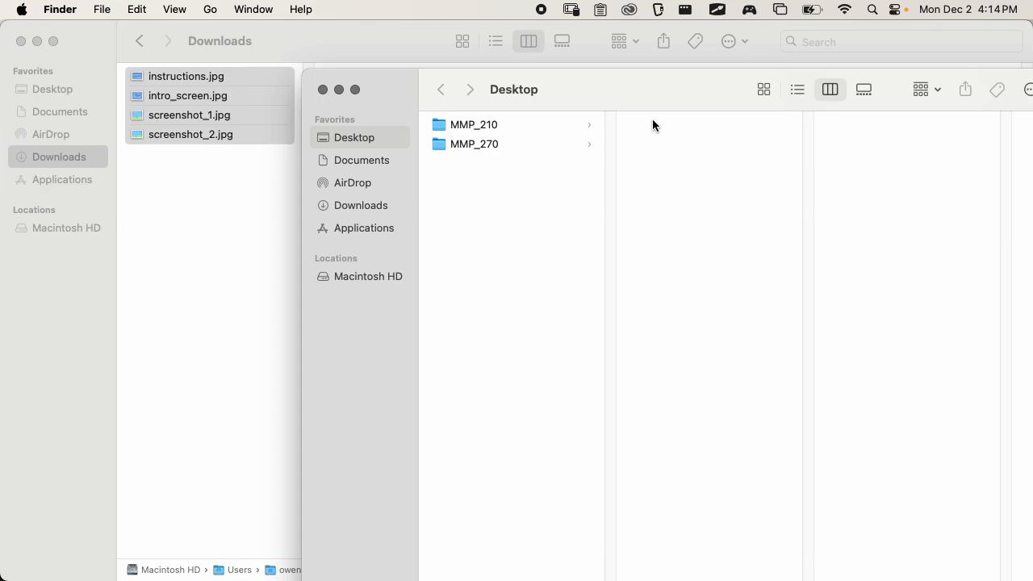
pyautogui.click(575, 126)
pyautogui.click(708, 144)
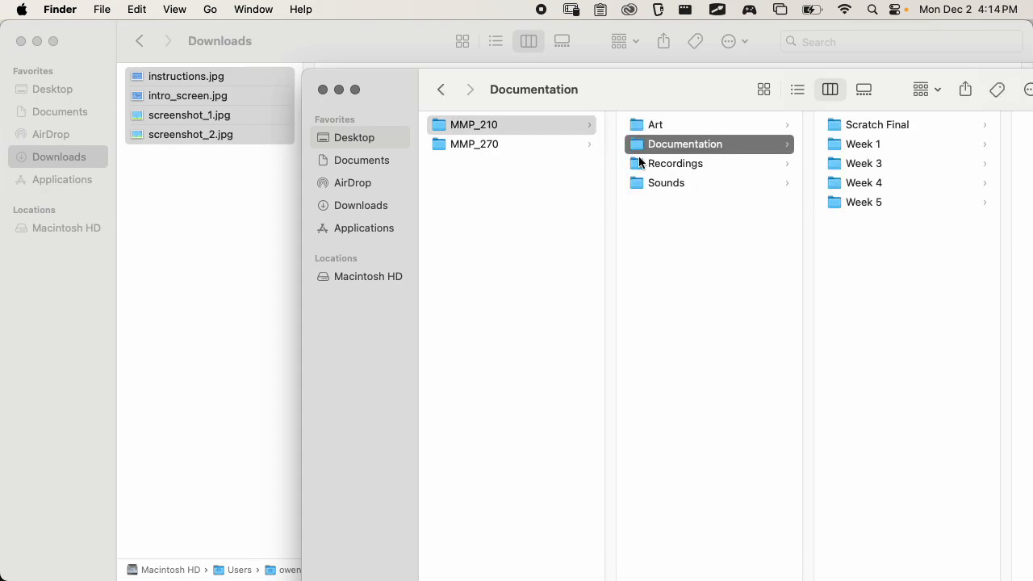
pyautogui.press('shift+super+n')
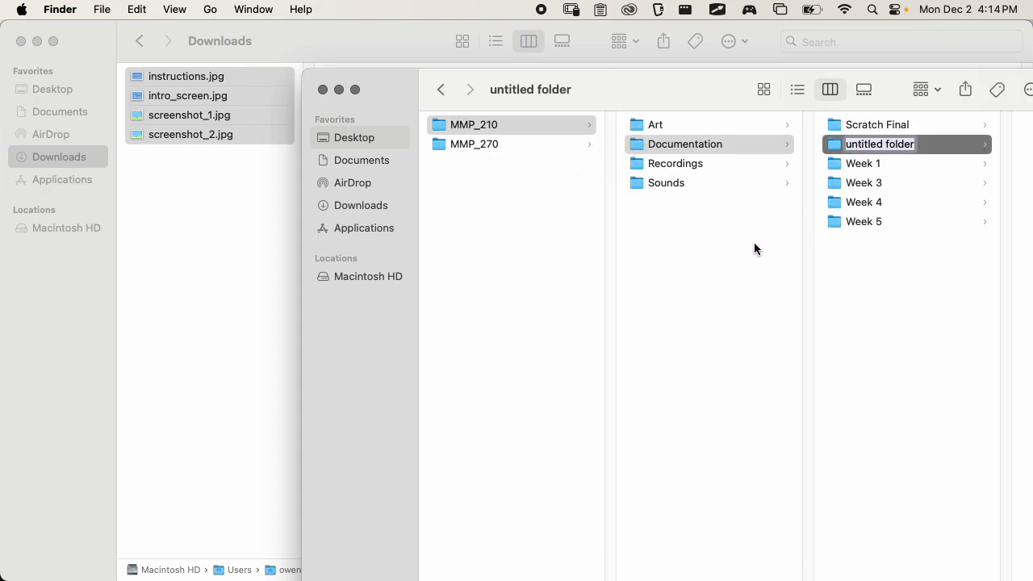
pyautogui.write('p5 Do')
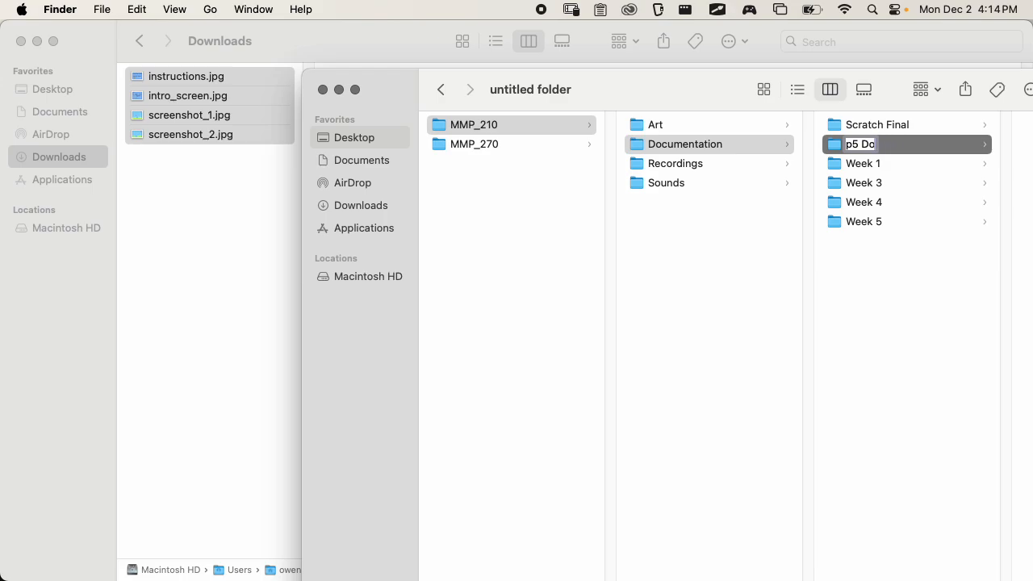
pyautogui.write('inal')
pyautogui.press('Return')
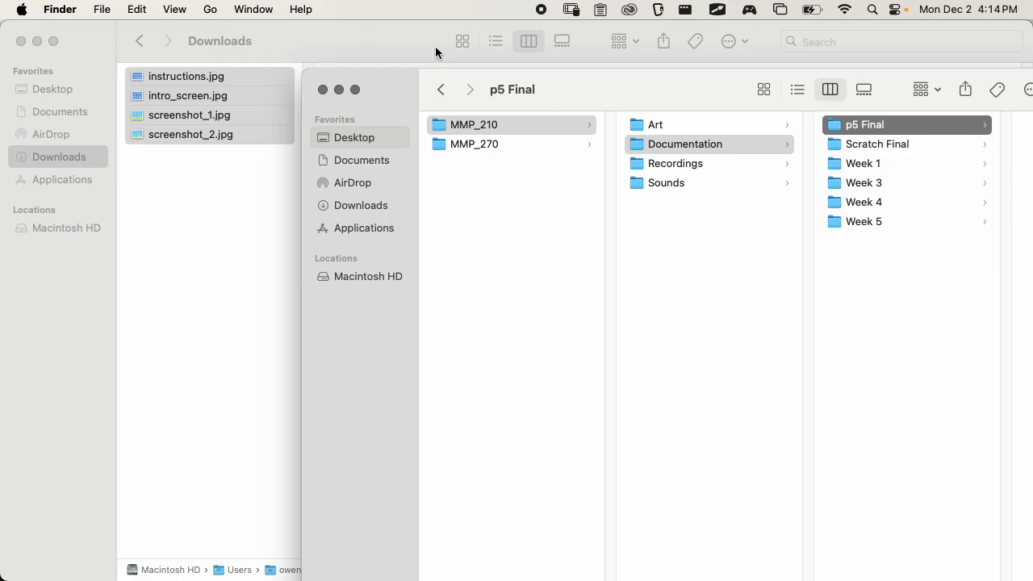
# - Move instructions.jpg, intro_screen.jpg, screenshot_1.jpg and screenshot_2.jpg from Downloads into the p5 Final folder
pyautogui.moveTo(657, 80); pyautogui.dragTo(324, 197)
pyautogui.moveTo(201, 114); pyautogui.dragTo(774, 327)
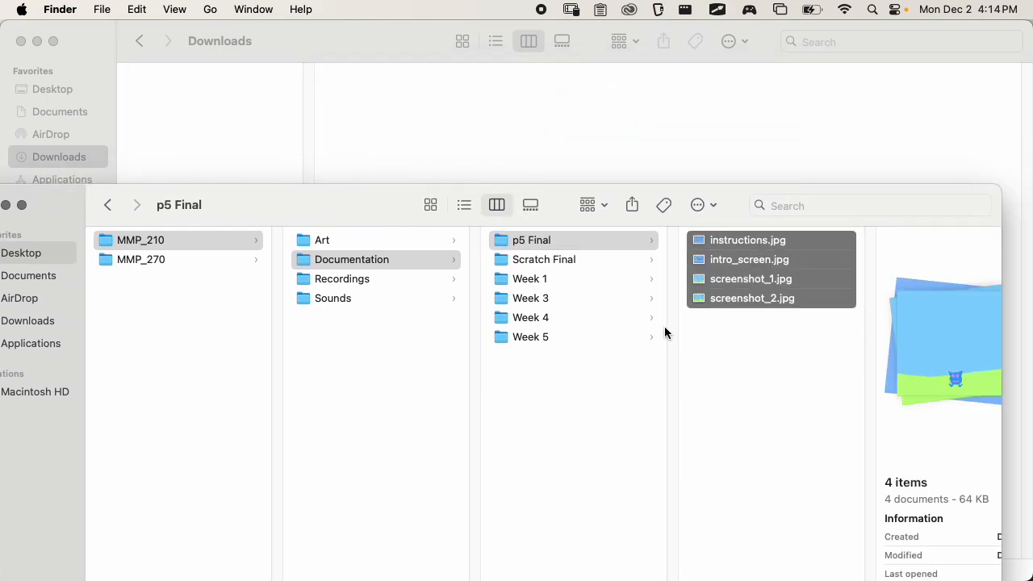
pyautogui.moveTo(385, 197); pyautogui.dragTo(358, 33)
# - Insert character_eat.gif, character_idle.gif and character_walk.gif from the MMP_210 Art folder as a gallery below the player sprite sentence in the Chrome post
pyautogui.click(345, 72)
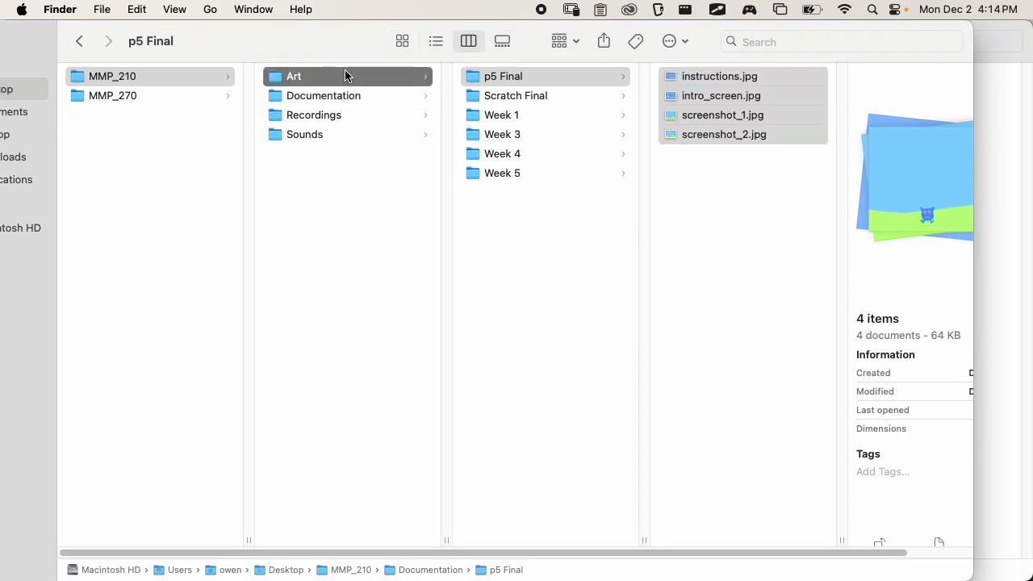
pyautogui.click(553, 134)
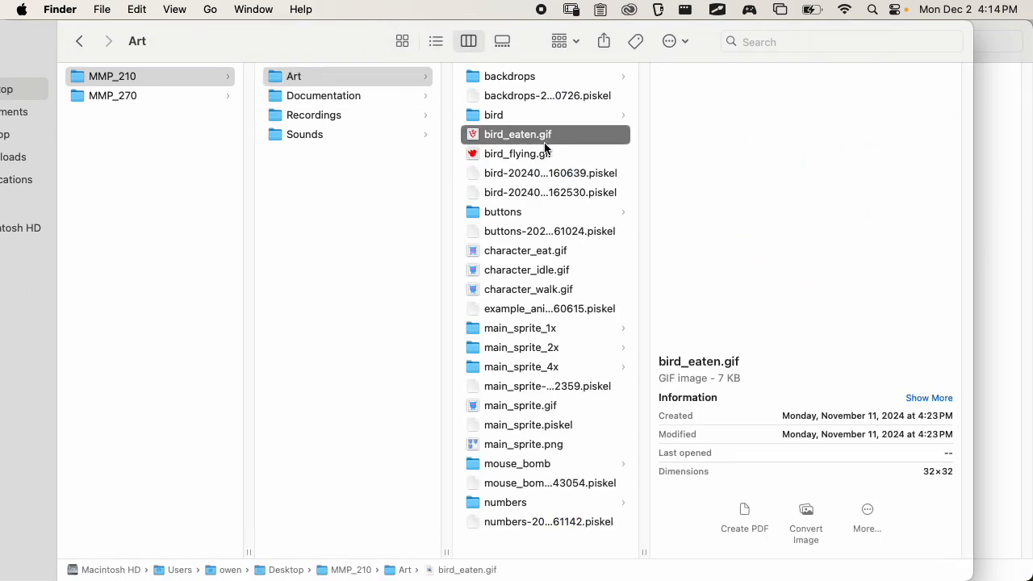
pyautogui.click(526, 155)
pyautogui.click(525, 251)
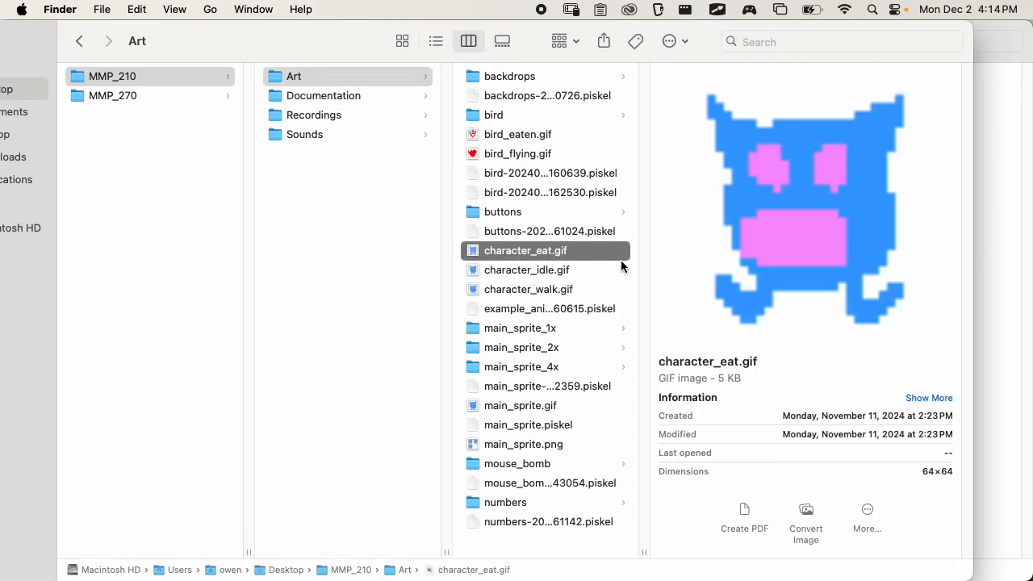
pyautogui.keyDown('shift'); pyautogui.click(546, 291); pyautogui.keyUp('shift')
pyautogui.moveTo(515, 271); pyautogui.dragTo(295, 362)
pyautogui.press('super+Tab')
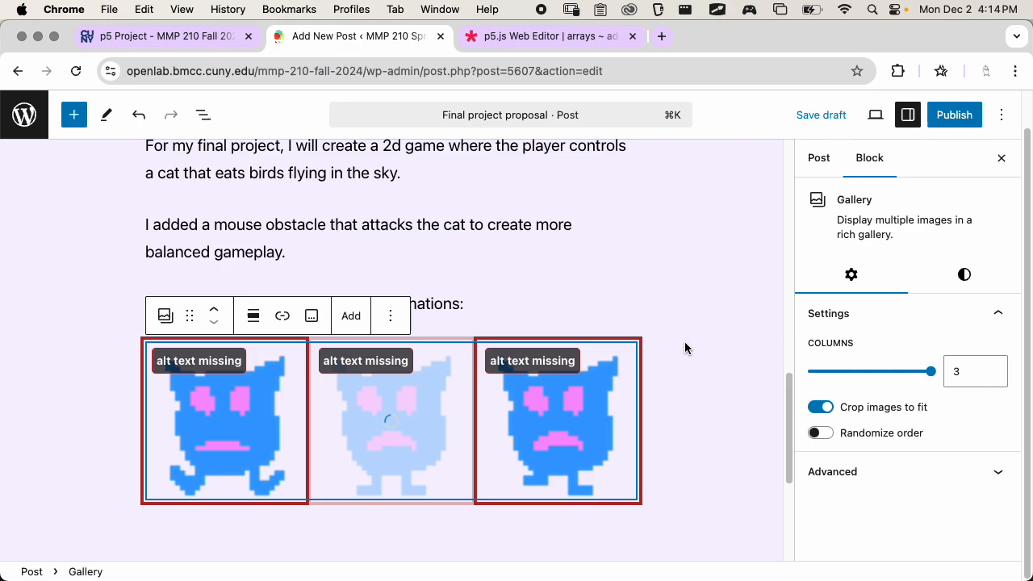
pyautogui.click(698, 335)
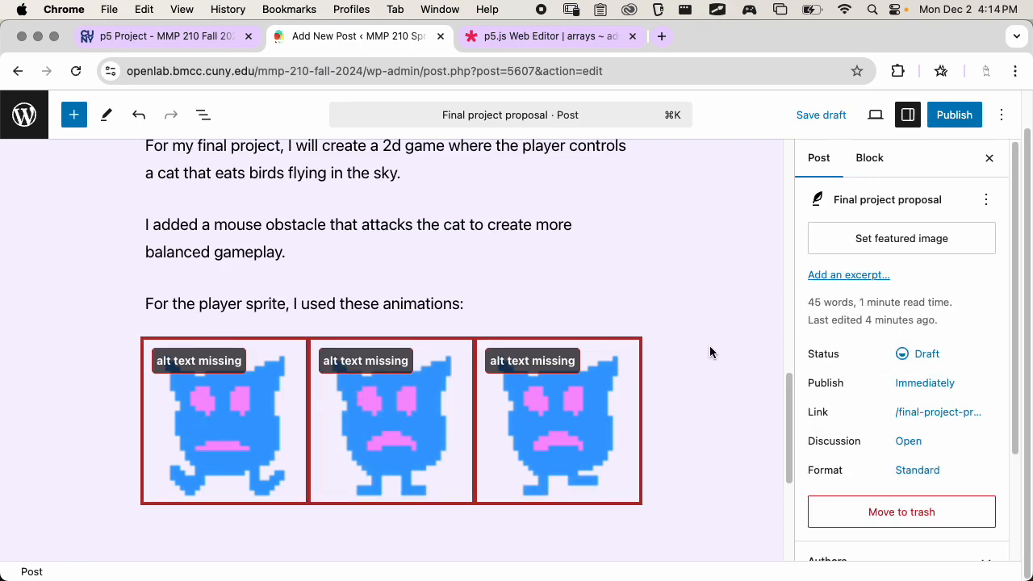
# - Add a paragraph below the character gallery reading "For the bird sprite, I create these animations:" and start an empty block beneath it
pyautogui.click(622, 479)
pyautogui.click(675, 459)
pyautogui.scroll(-5, 740, 434)
pyautogui.click(384, 313)
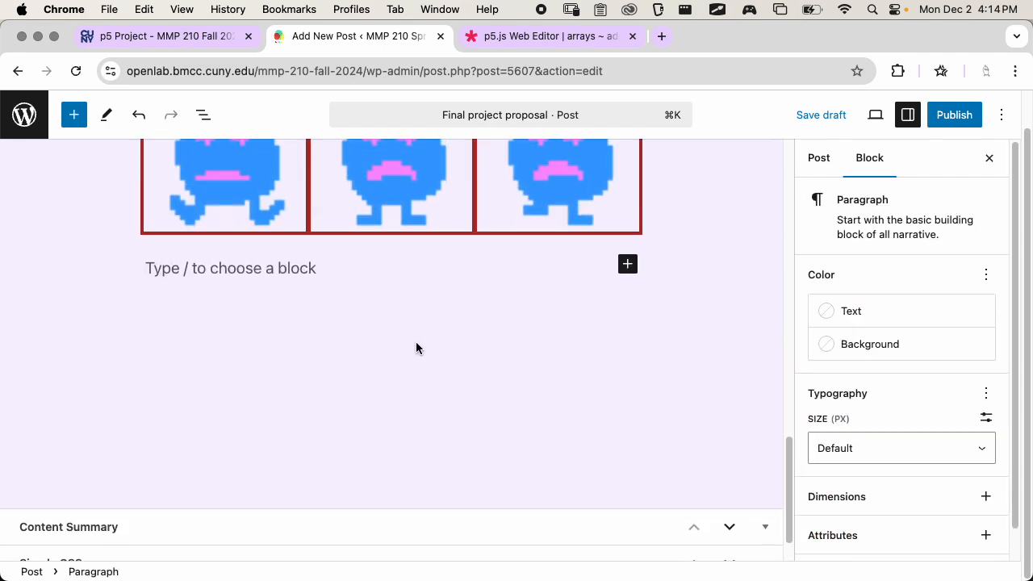
pyautogui.scroll(3, 416, 341)
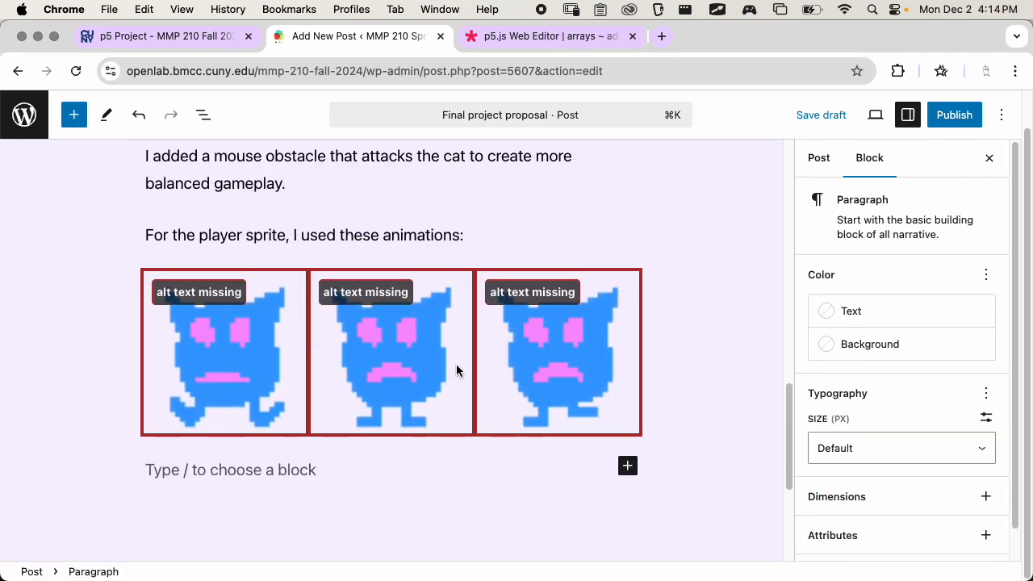
pyautogui.click(311, 468)
pyautogui.scroll(-1, 402, 468)
pyautogui.write('For the bird ')
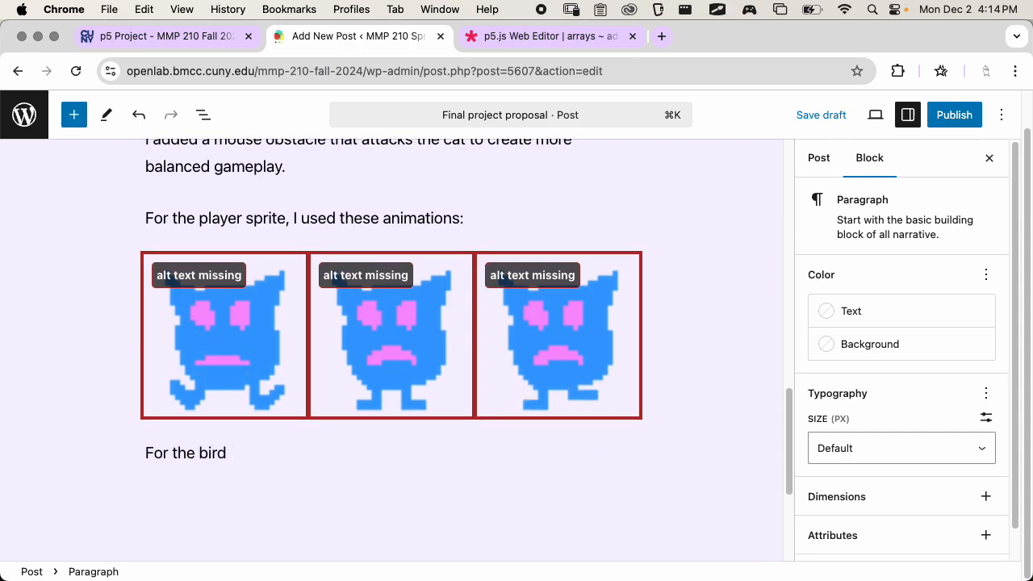
pyautogui.write('sprite, I ')
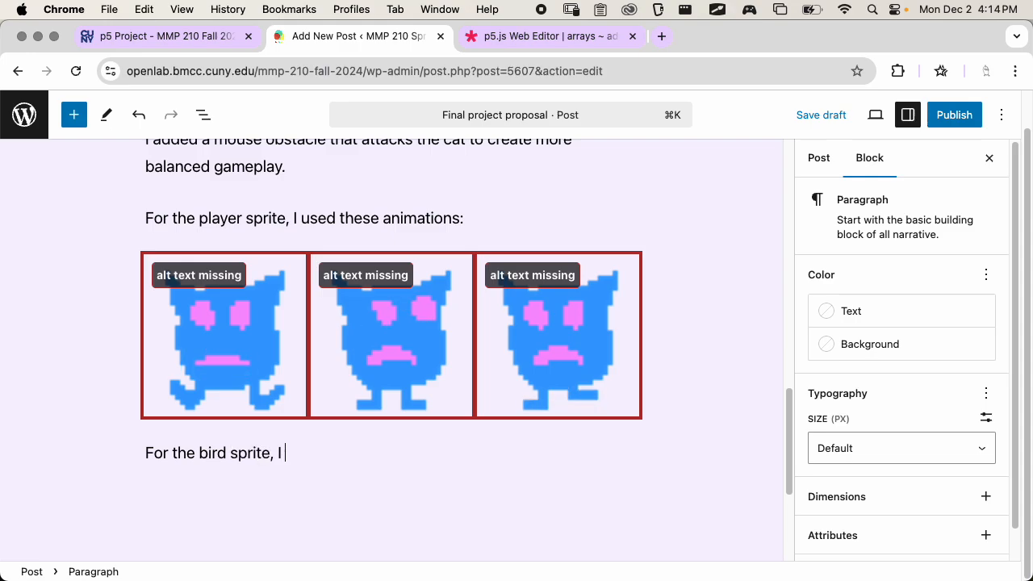
pyautogui.write('usedcreat')
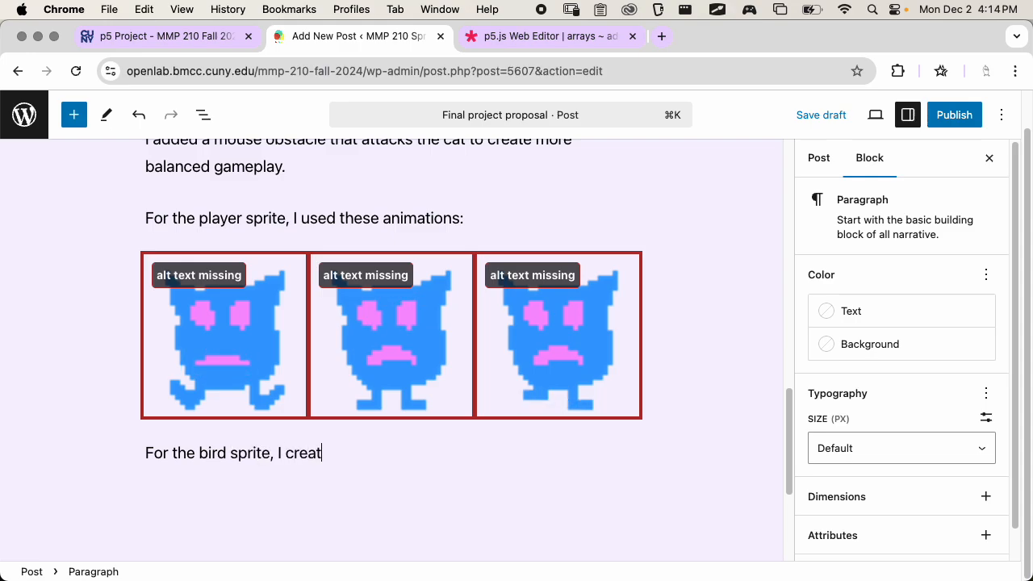
pyautogui.write('e these animations:')
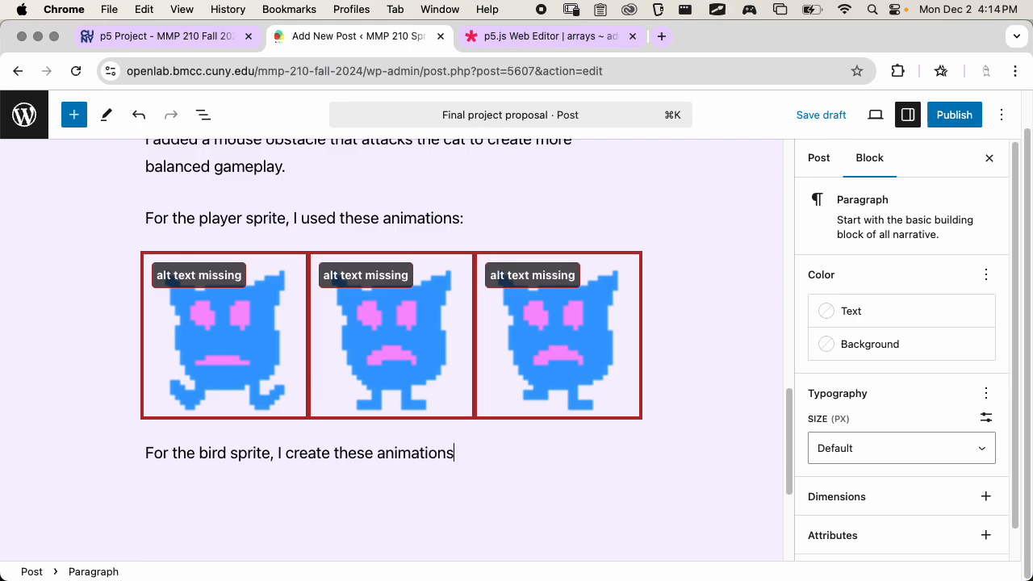
pyautogui.press('Return')
# - Insert bird_eaten.gif and bird_flying.gif from Finder's Art folder as a gallery below the bird sprite sentence in the Chrome post
pyautogui.press('super+Tab')
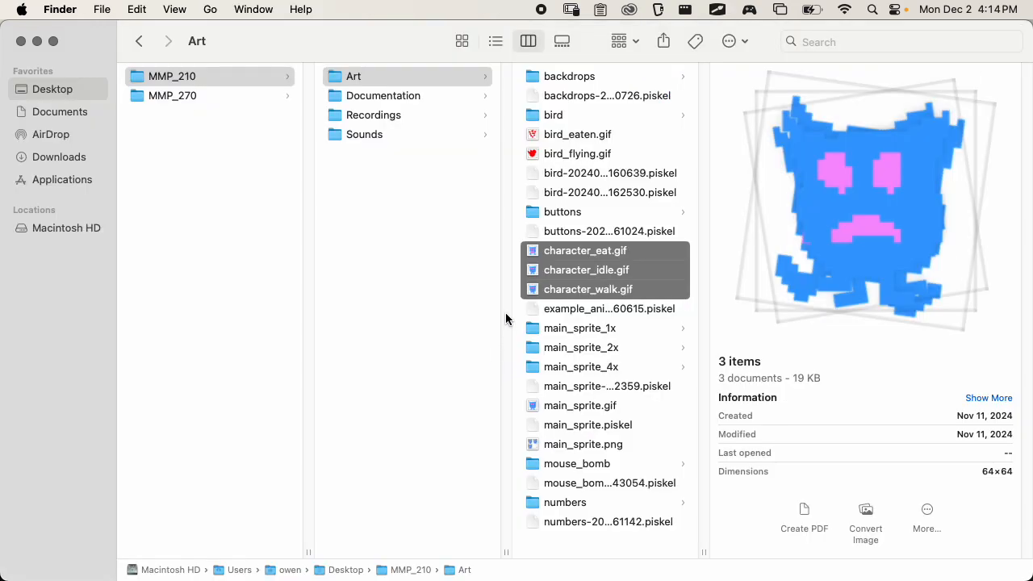
pyautogui.click(586, 137)
pyautogui.keyDown('shift'); pyautogui.click(581, 153); pyautogui.keyUp('shift')
pyautogui.moveTo(581, 153); pyautogui.dragTo(290, 442)
pyautogui.press('super+Tab')
pyautogui.click(690, 412)
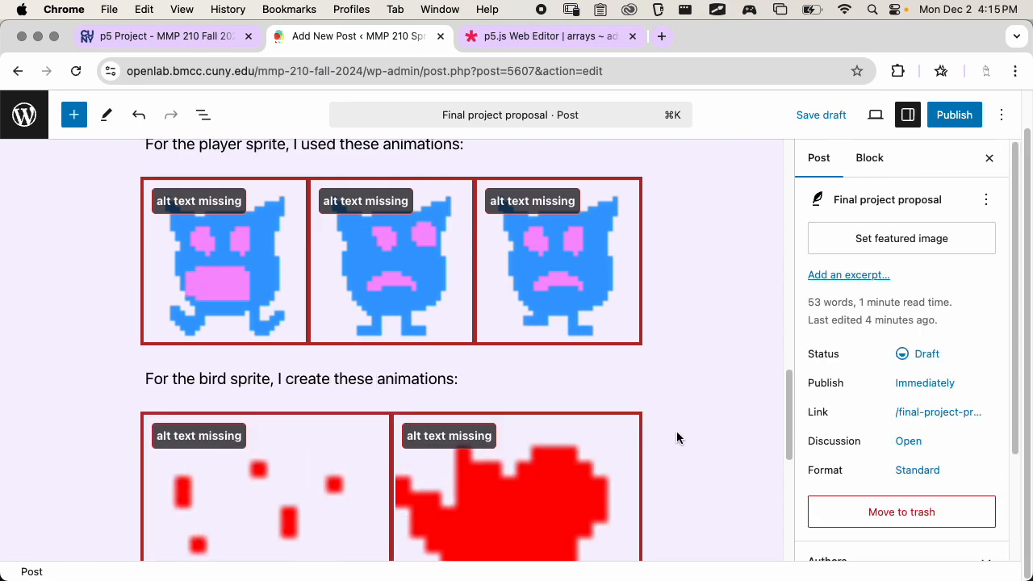
# - Add an empty paragraph below the bird gallery and review the sprite galleries
pyautogui.scroll(-5, 686, 355)
pyautogui.click(674, 255)
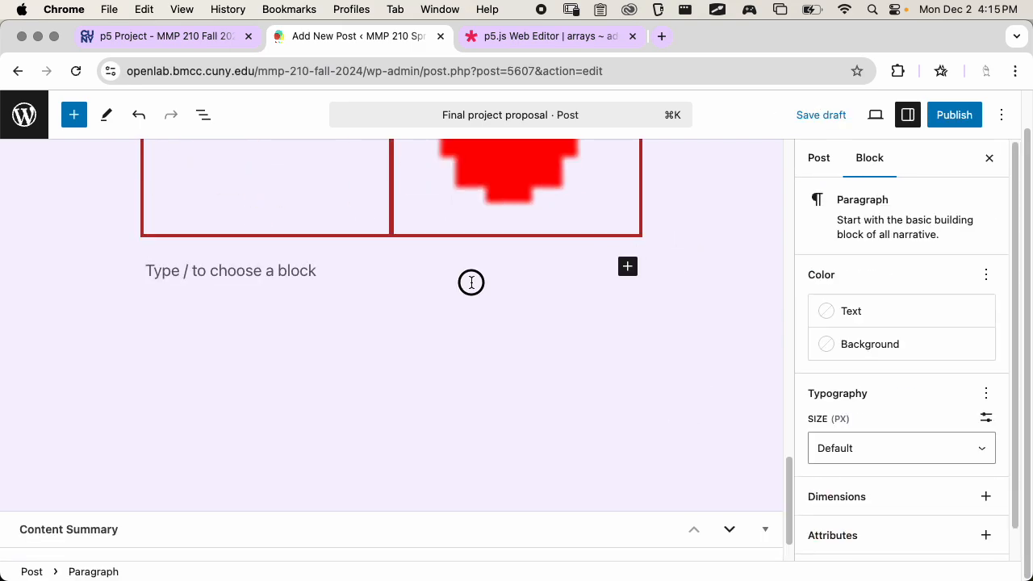
pyautogui.scroll(1, 471, 282)
pyautogui.scroll(10, 591, 330)
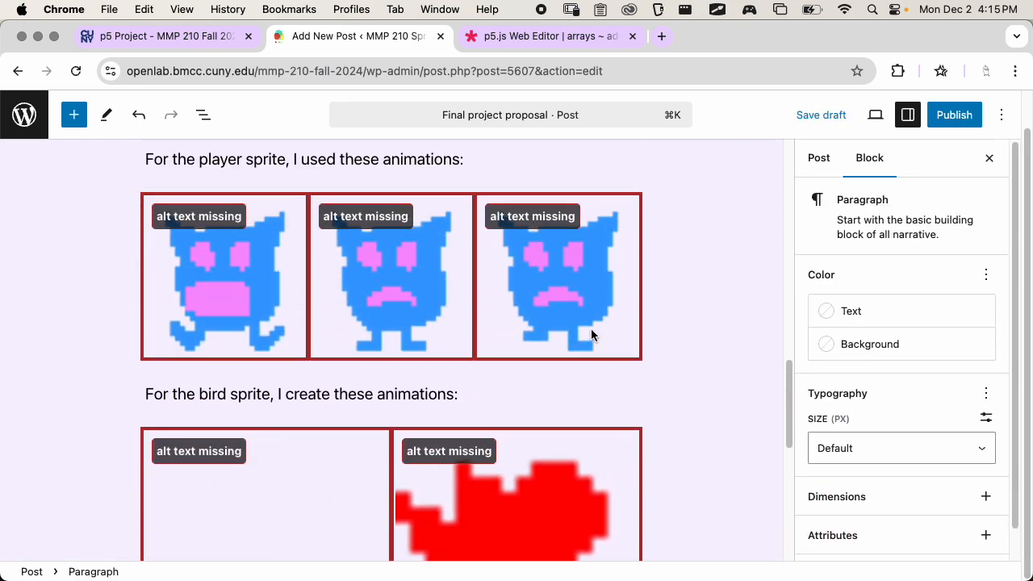
# - Write "For the background music I used the song" in the empty paragraph below the bird sprite gallery
pyautogui.scroll(-8, 590, 324)
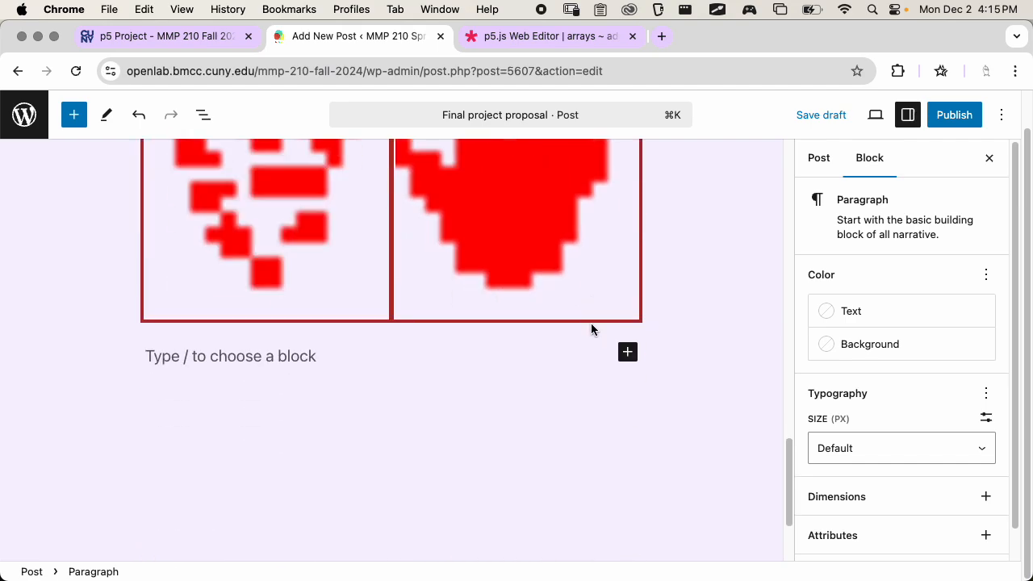
pyautogui.scroll(1, 624, 352)
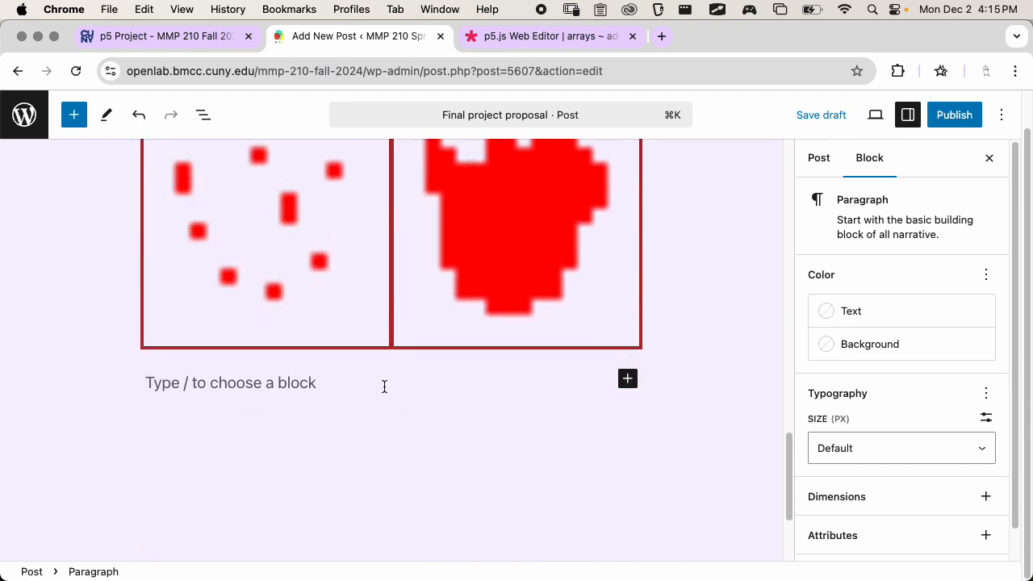
pyautogui.write('For the background m')
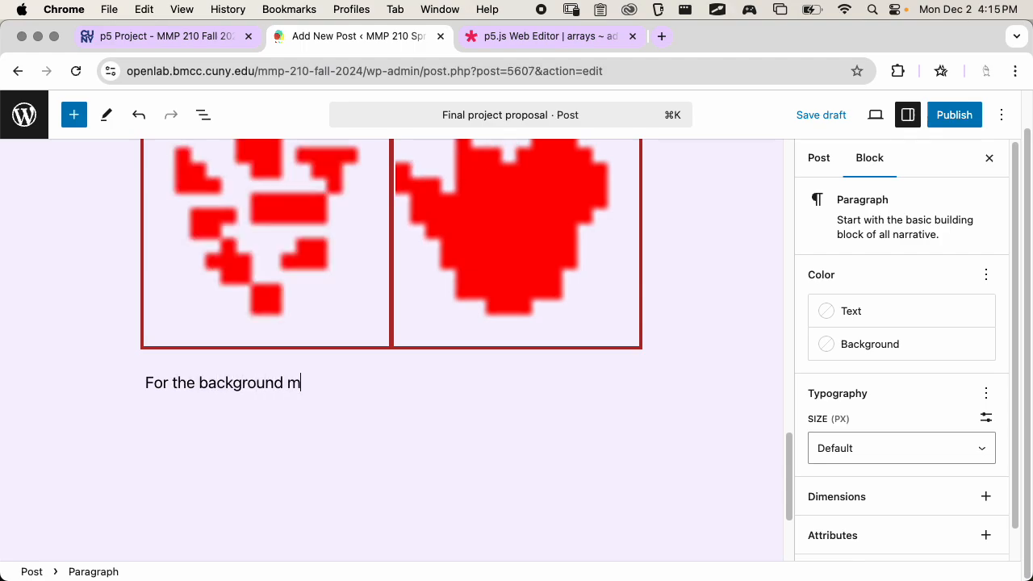
pyautogui.write('usic I used the ')
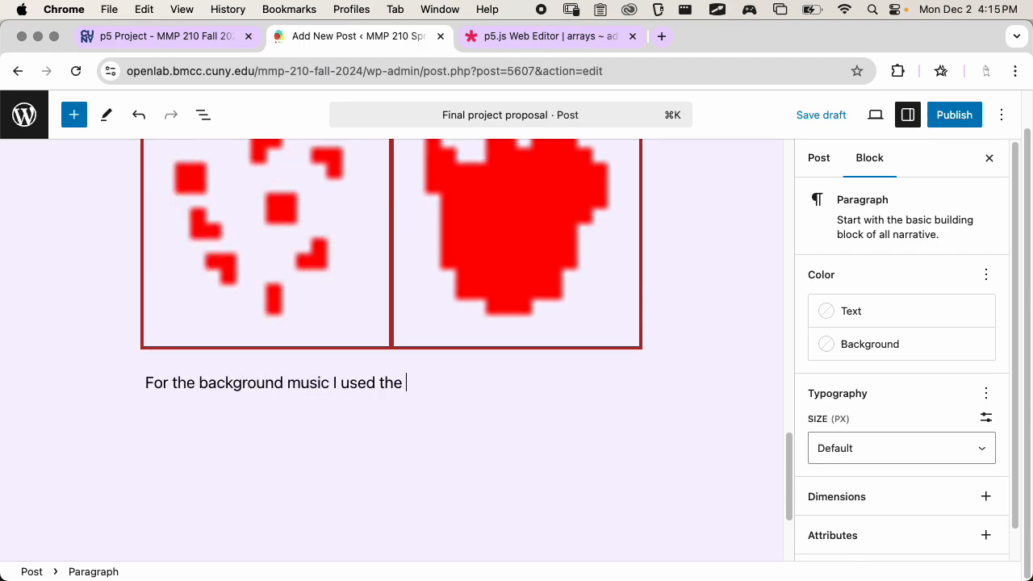
pyautogui.write('song')
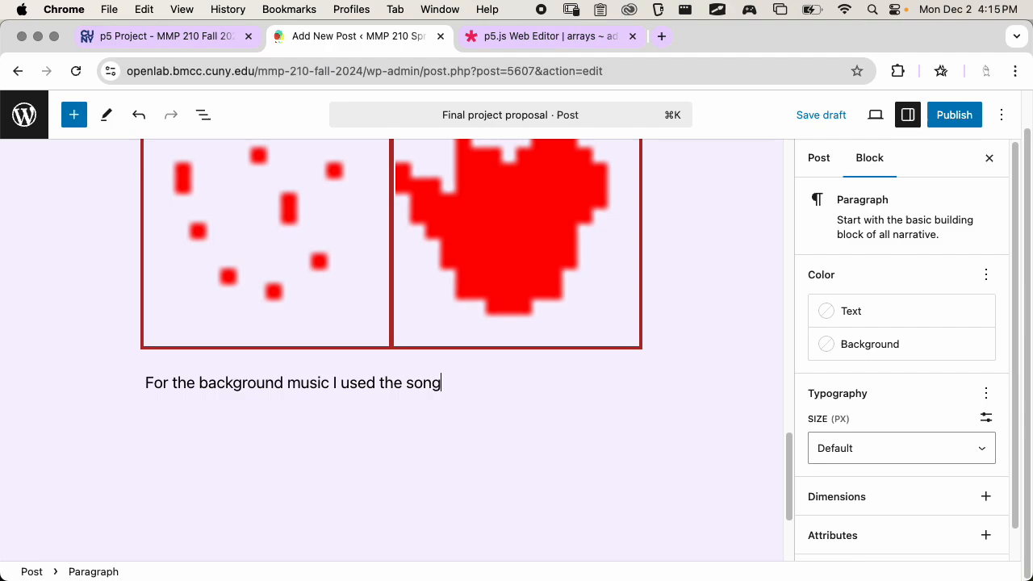
# - Copy the bird-game-music URL from the sketch's opening comment, append it to the background music sentence as a link, and start a new paragraph
pyautogui.click(570, 41)
pyautogui.scroll(15, 375, 324)
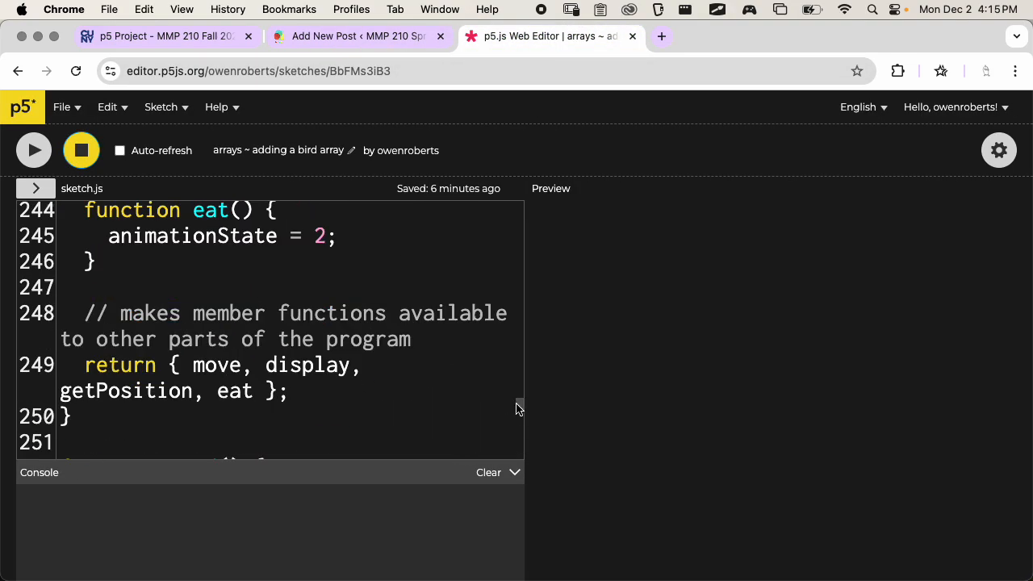
pyautogui.moveTo(518, 409); pyautogui.dragTo(526, 180)
pyautogui.scroll(-5, 244, 277)
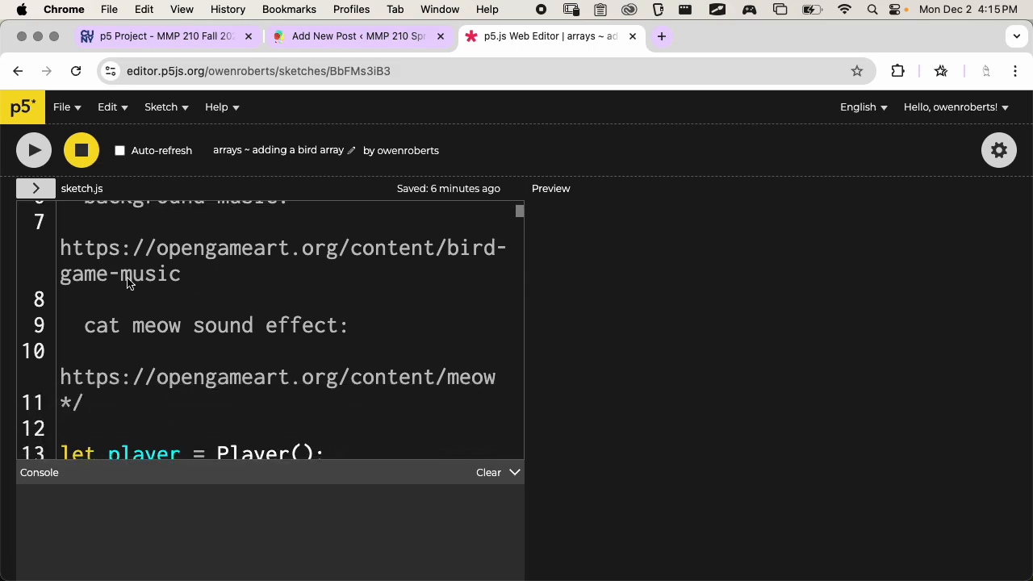
pyautogui.moveTo(194, 274); pyautogui.dragTo(63, 255)
pyautogui.press('super+c')
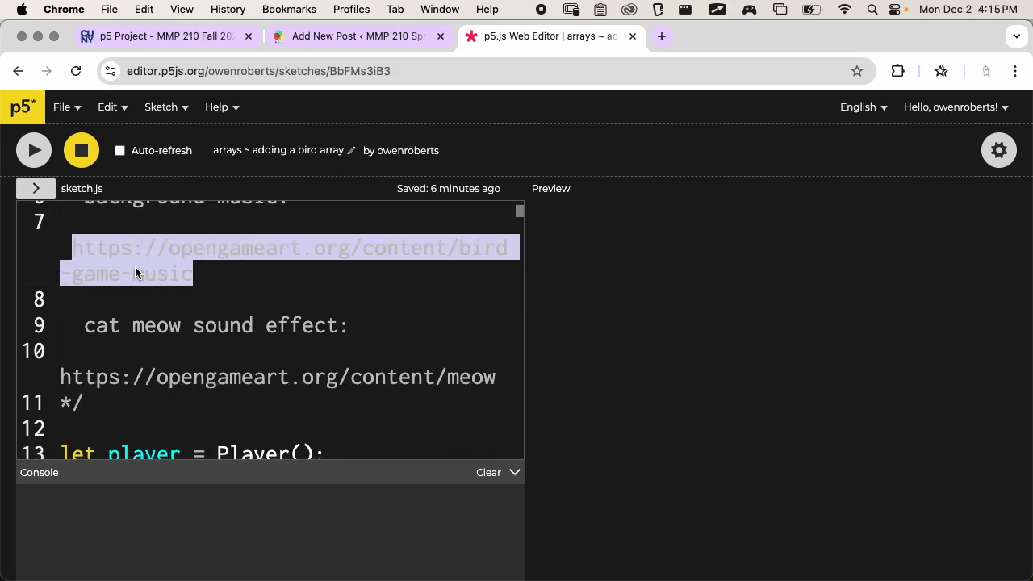
pyautogui.click(355, 36)
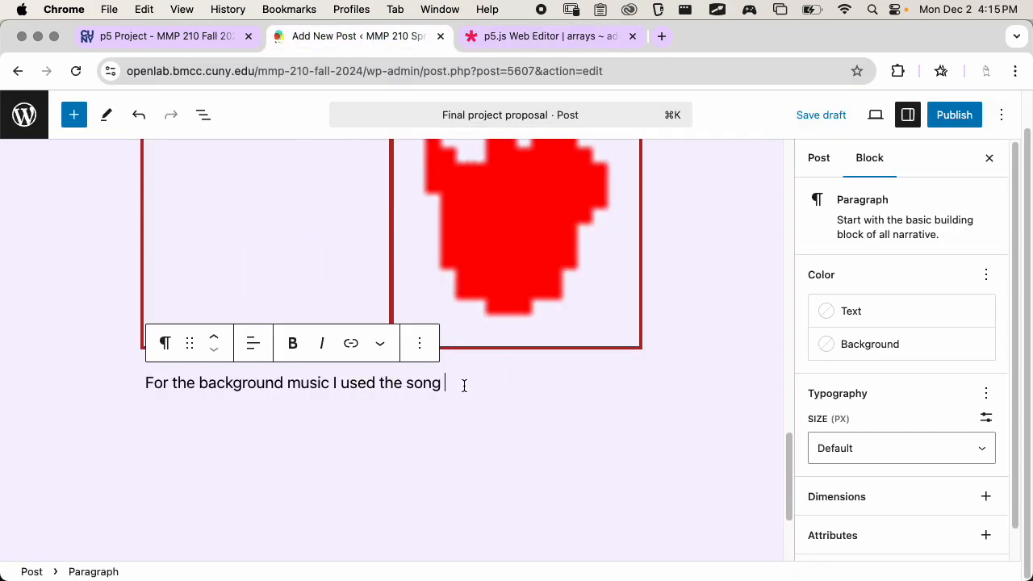
pyautogui.press('super+v')
pyautogui.press('Return')
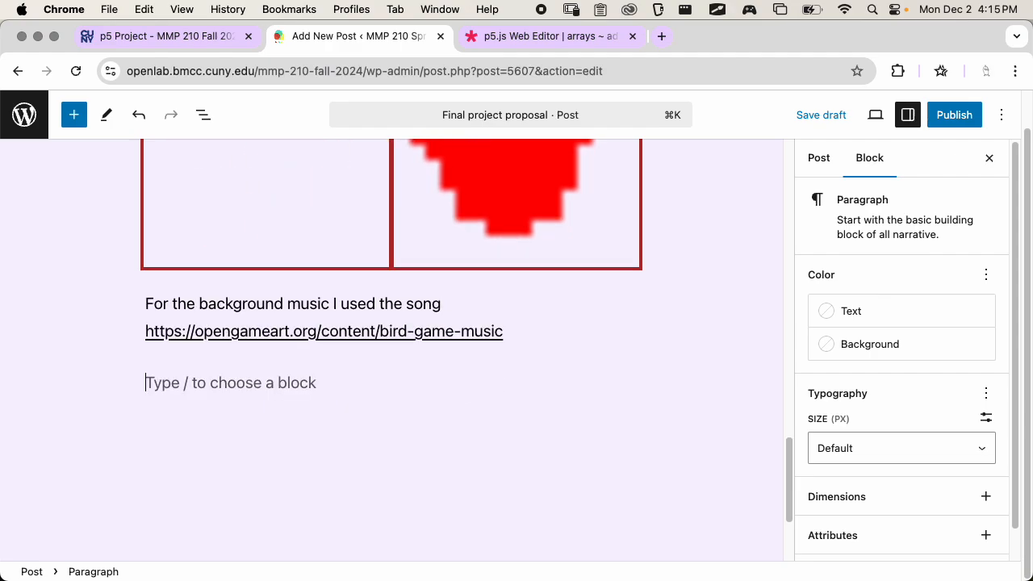
# - Check the sound credits in the sketch's comment and add a paragraph reading "For the sound effects, I used:" with an empty block beneath it
pyautogui.hotkey('ctrl', 'Tab')
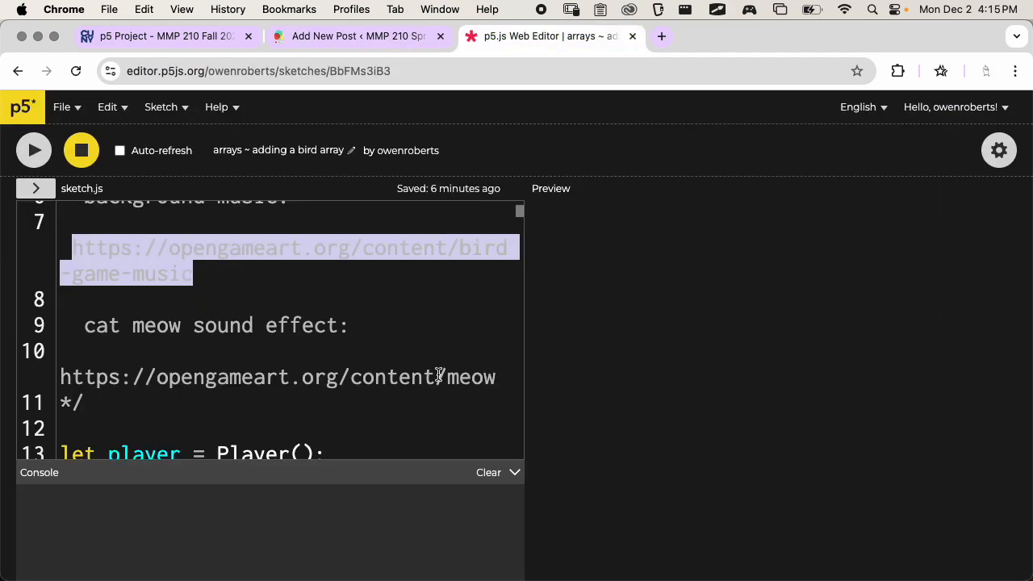
pyautogui.scroll(2, 439, 375)
pyautogui.click(323, 342)
pyautogui.scroll(-1, 365, 325)
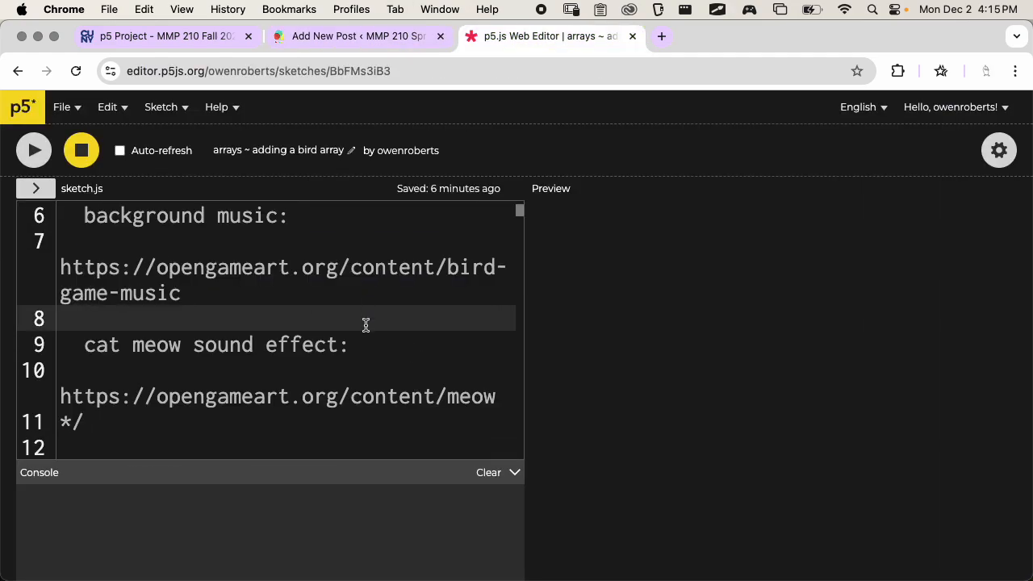
pyautogui.scroll(-2, 365, 325)
pyautogui.hotkey('ctrl', 'shift', 'Tab')
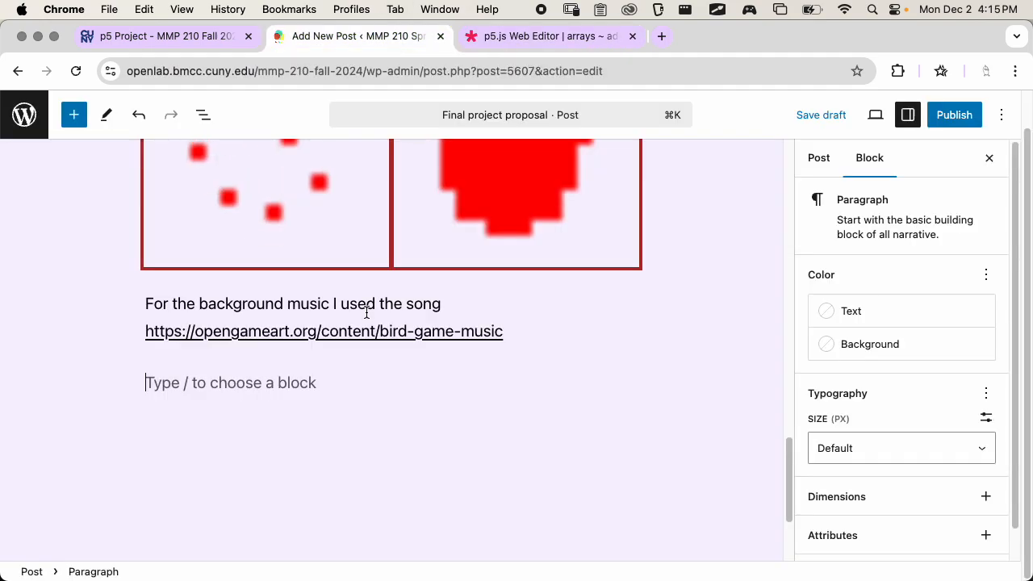
pyautogui.write('For the sou')
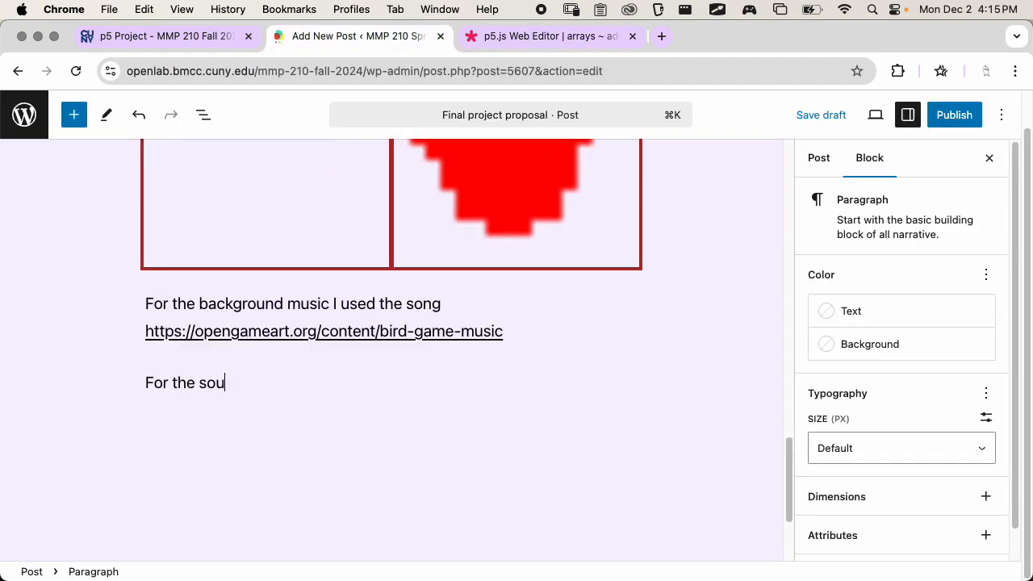
pyautogui.write('nd effects, I used:')
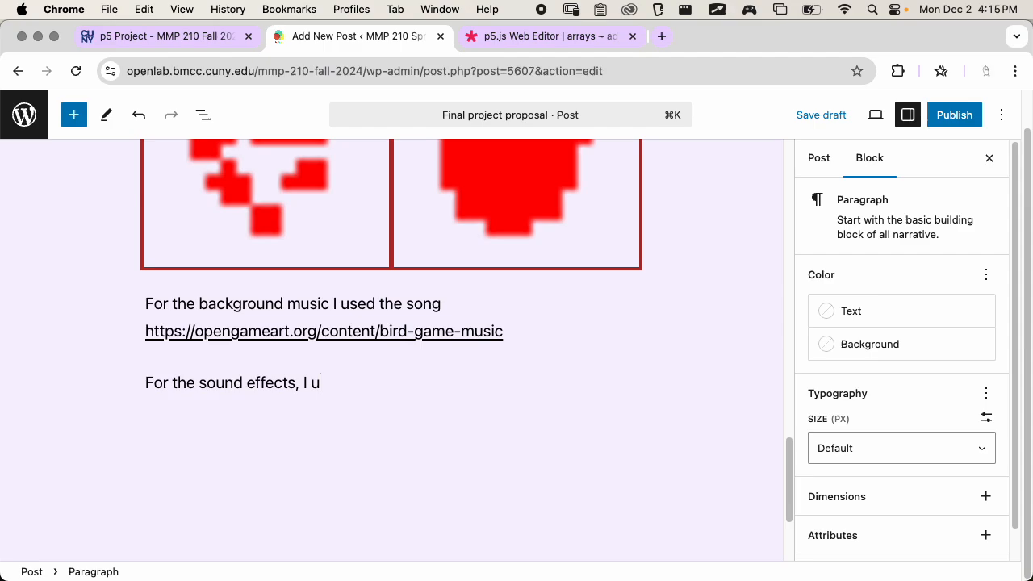
pyautogui.press('Return')
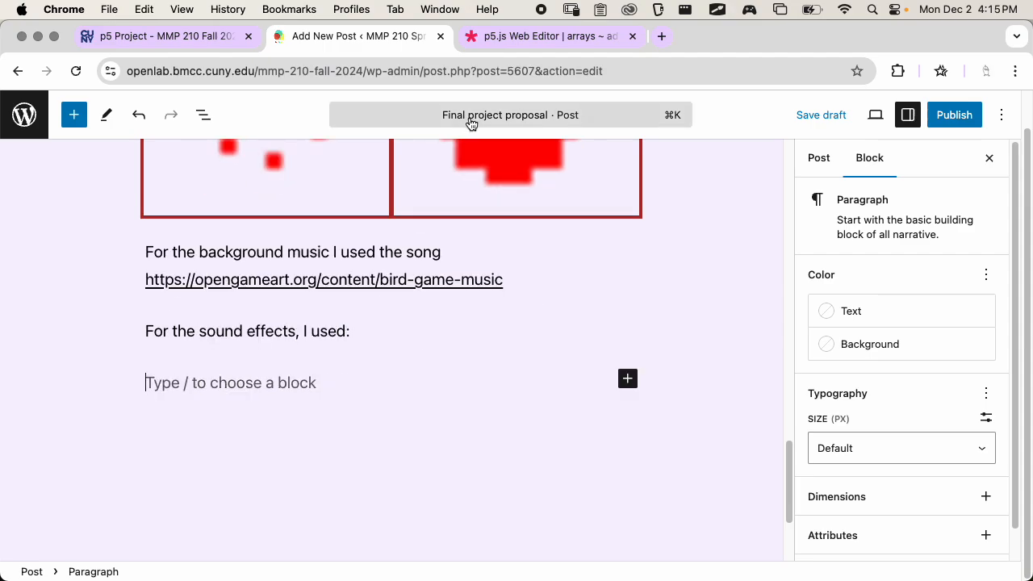
pyautogui.click(496, 38)
pyautogui.moveTo(58, 328); pyautogui.dragTo(497, 323)
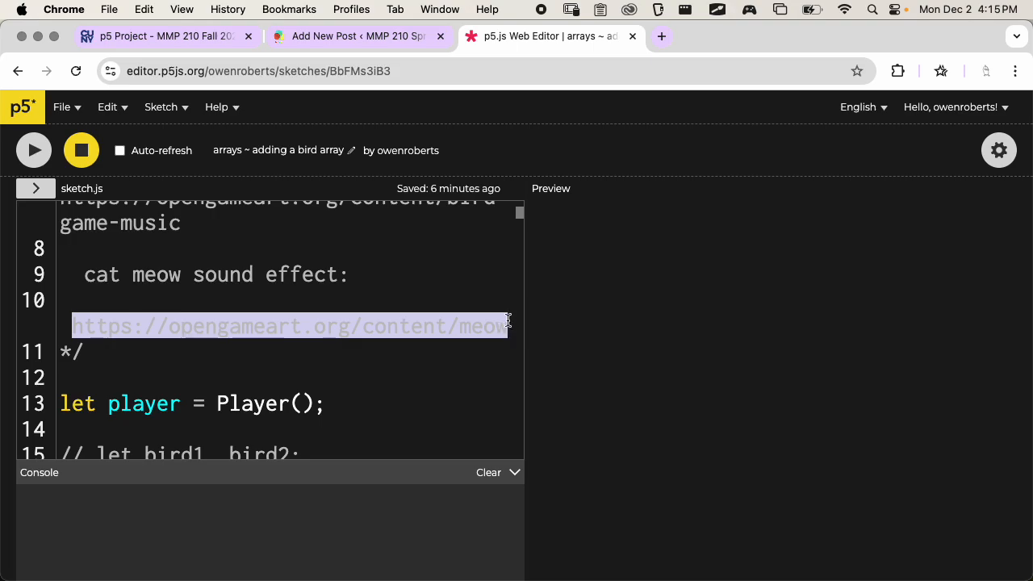
pyautogui.click(347, 36)
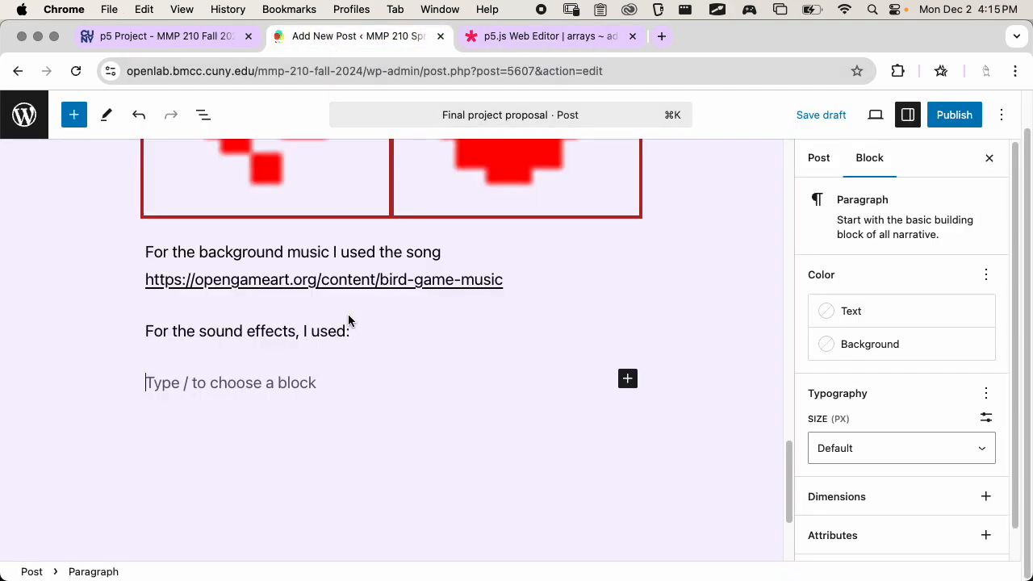
pyautogui.write('https://opengameart.org/content/meow')
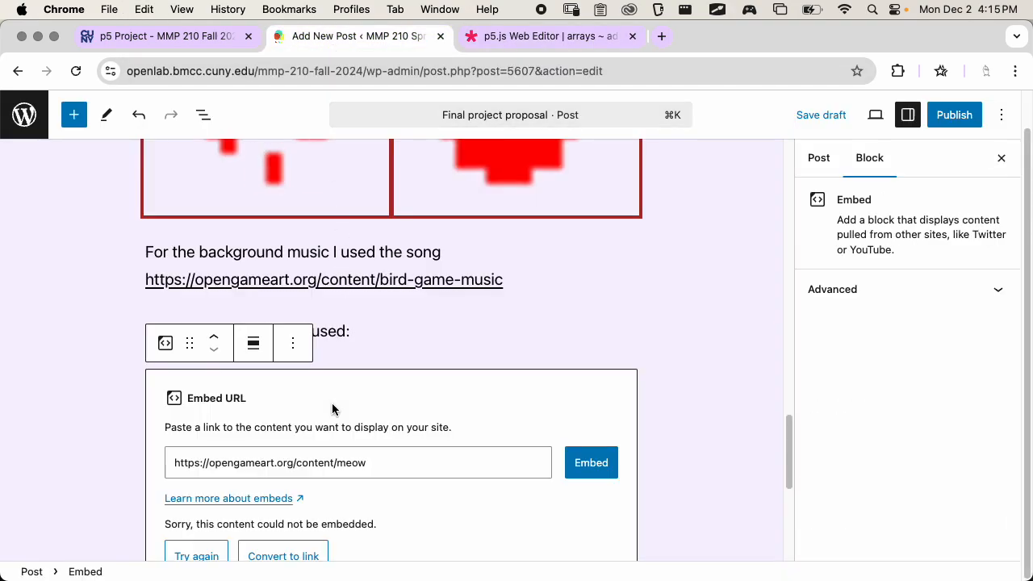
pyautogui.scroll(-3, 311, 331)
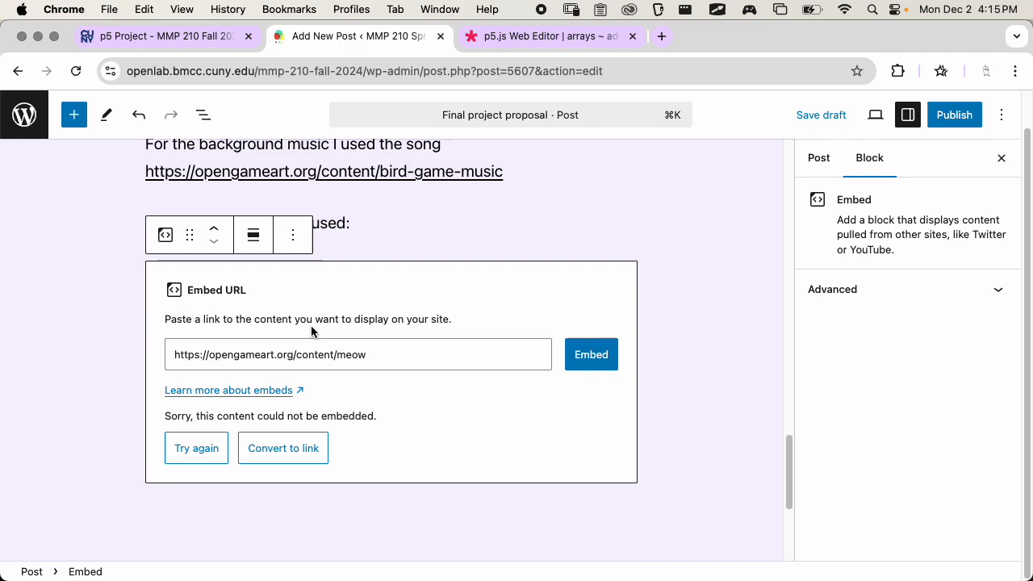
pyautogui.click(279, 449)
pyautogui.click(486, 325)
pyautogui.scroll(2, 638, 255)
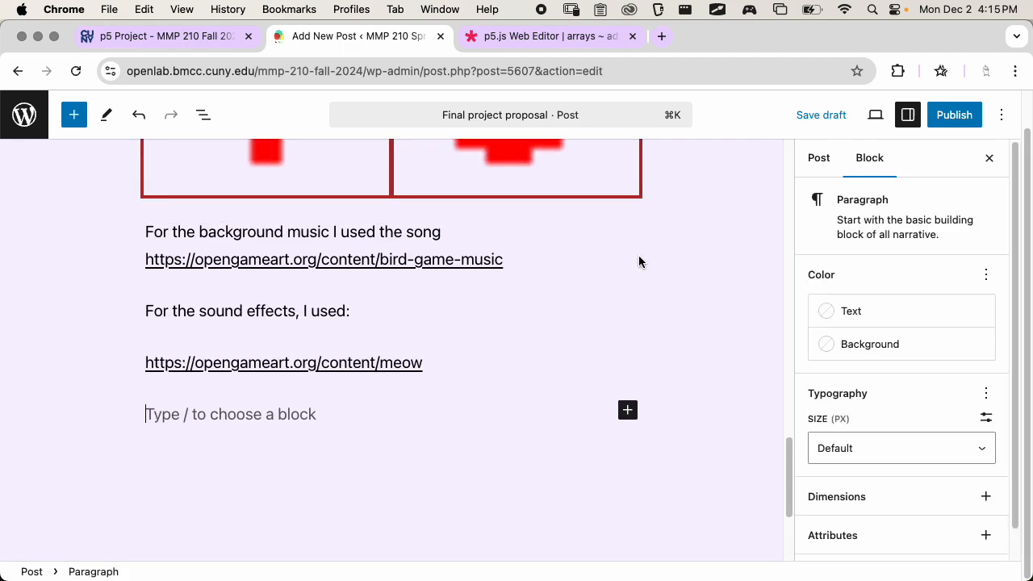
# - Preview the post in a new tab and review its screenshots, description, sprite animations, and music and sound effect links
pyautogui.click(875, 114)
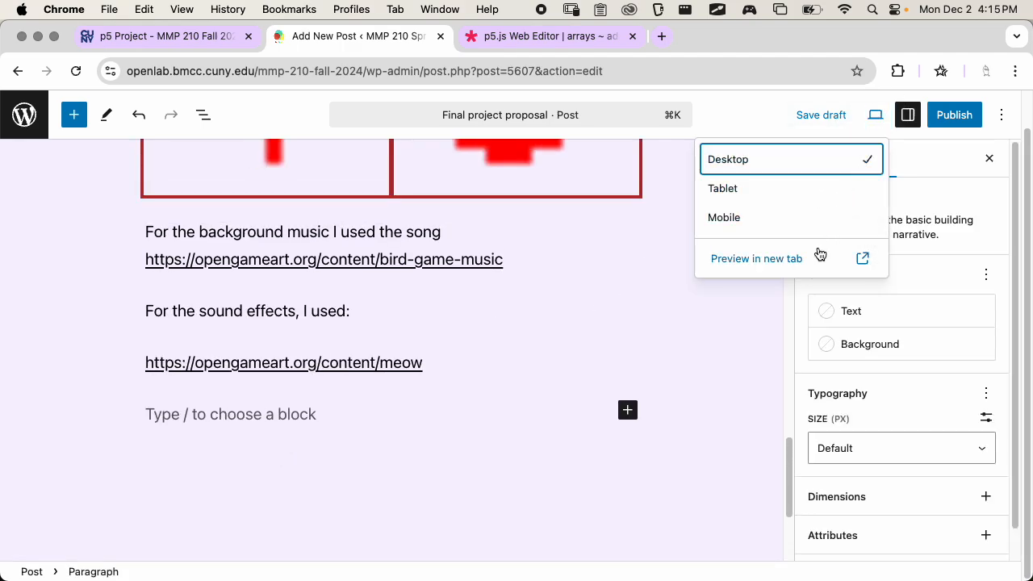
pyautogui.click(779, 259)
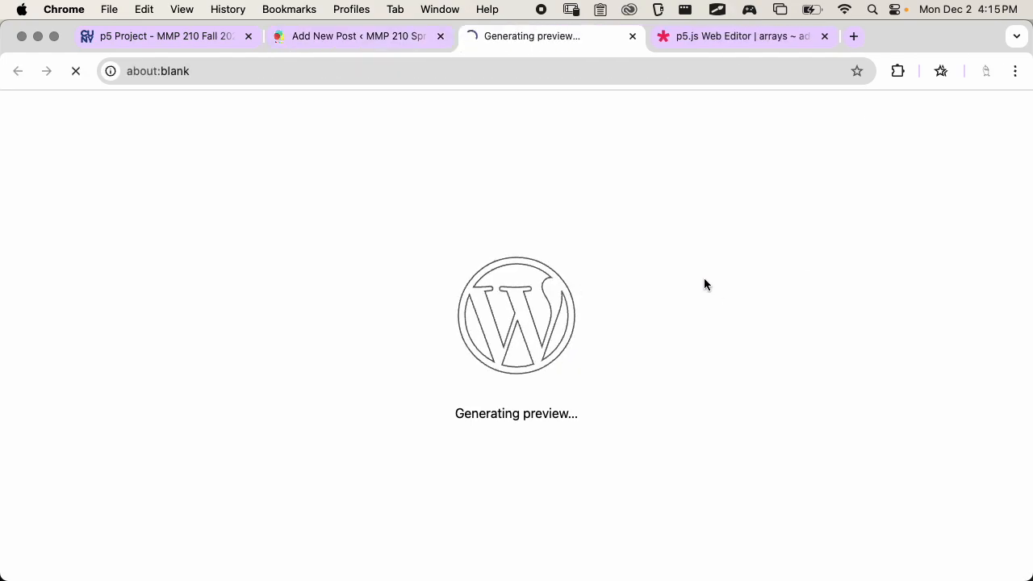
pyautogui.scroll(-10, 704, 278)
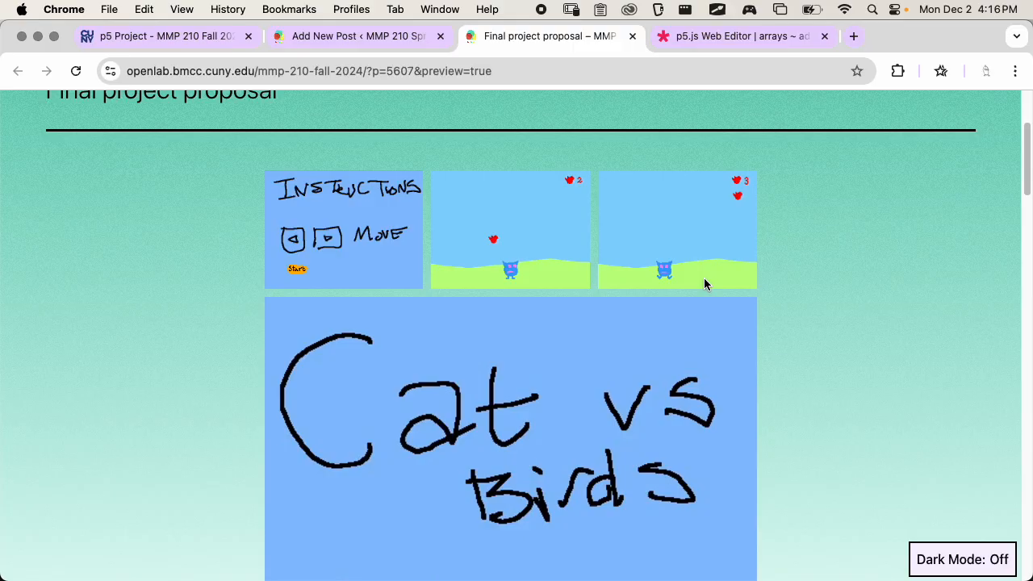
pyautogui.scroll(-1, 704, 284)
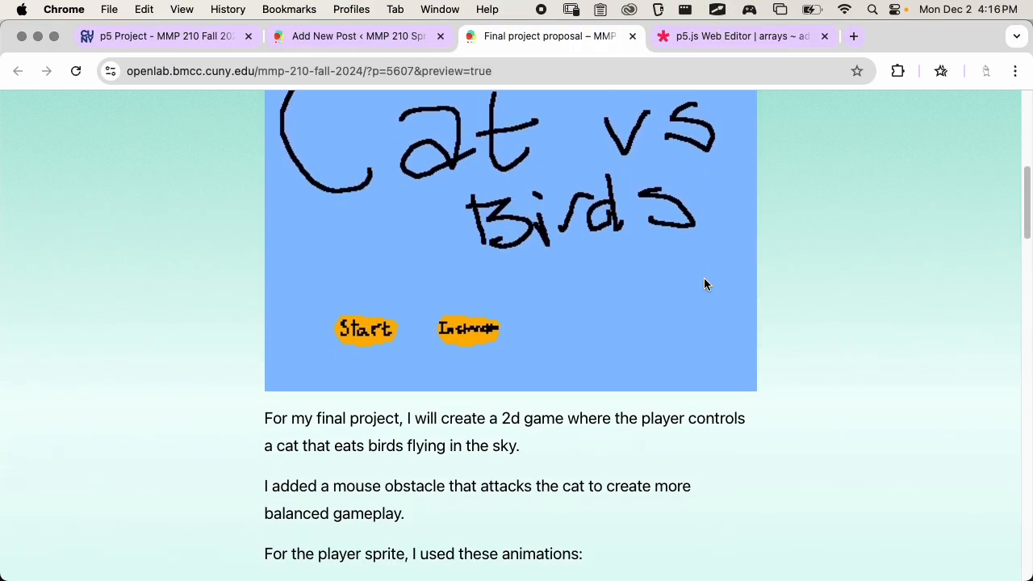
pyautogui.scroll(-8, 704, 285)
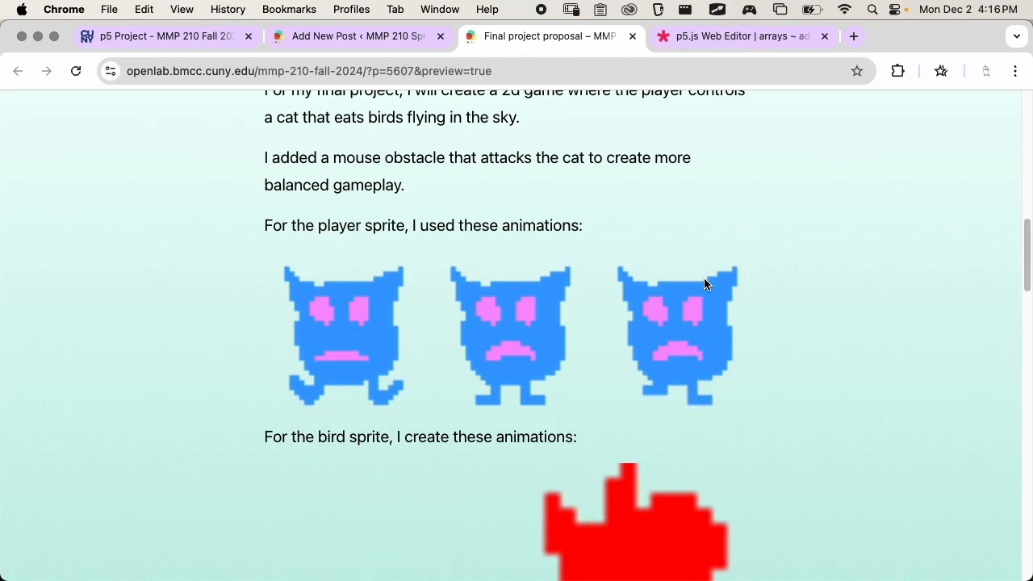
pyautogui.scroll(-5, 754, 252)
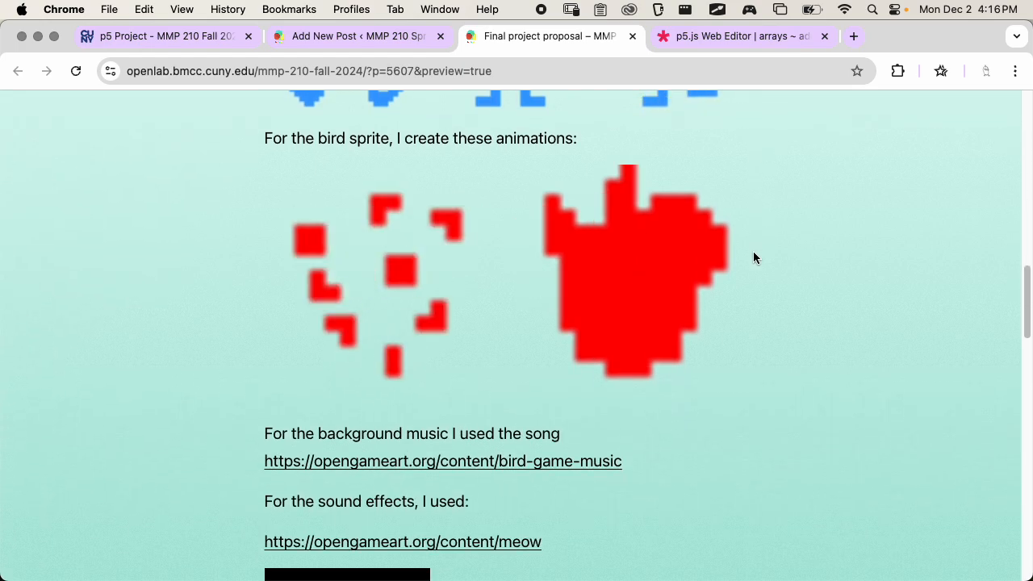
pyautogui.scroll(-2, 733, 308)
pyautogui.scroll(7, 733, 299)
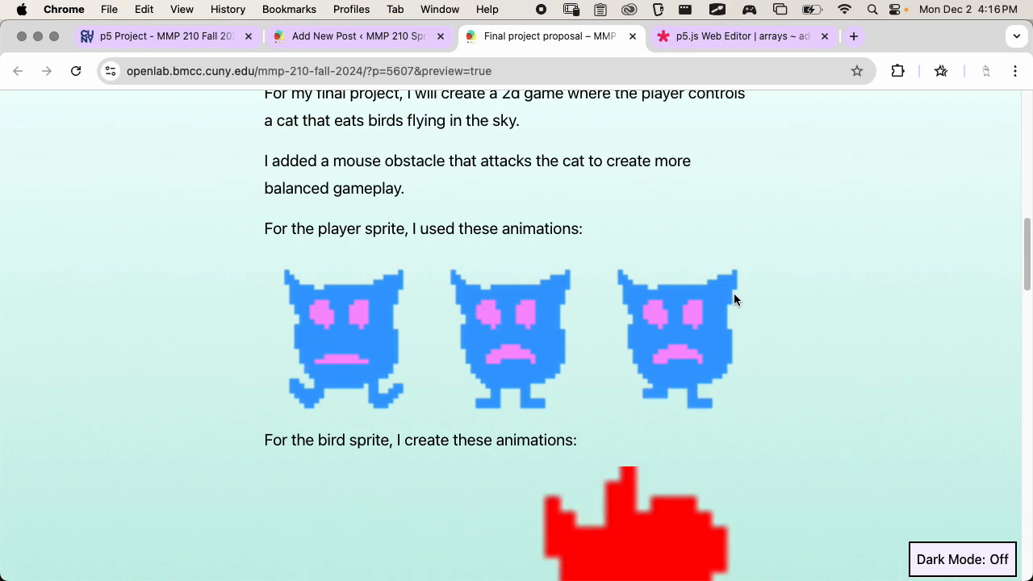
pyautogui.scroll(-5, 734, 300)
pyautogui.scroll(-1, 733, 300)
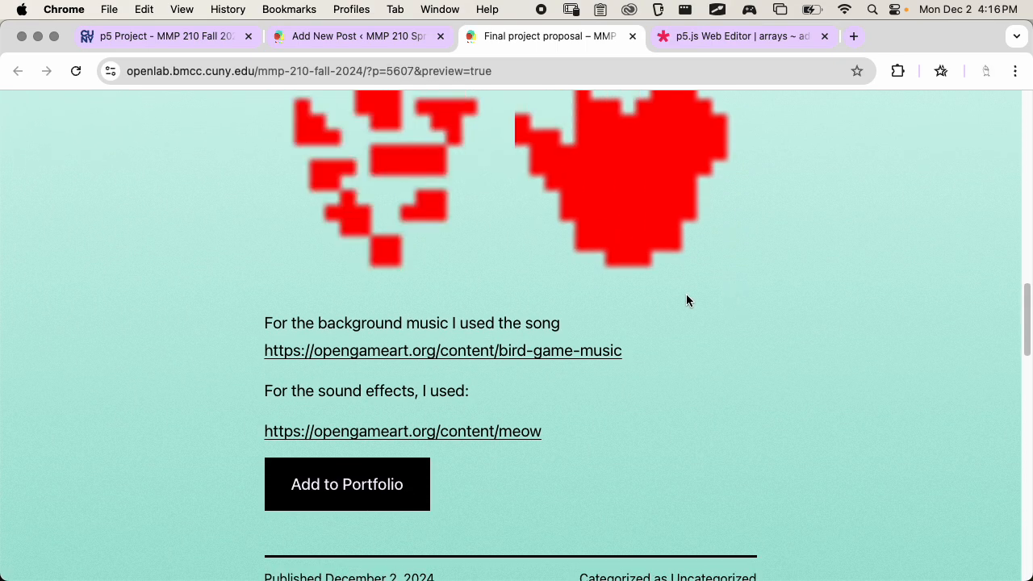
pyautogui.scroll(7, 685, 298)
pyautogui.scroll(10, 570, 282)
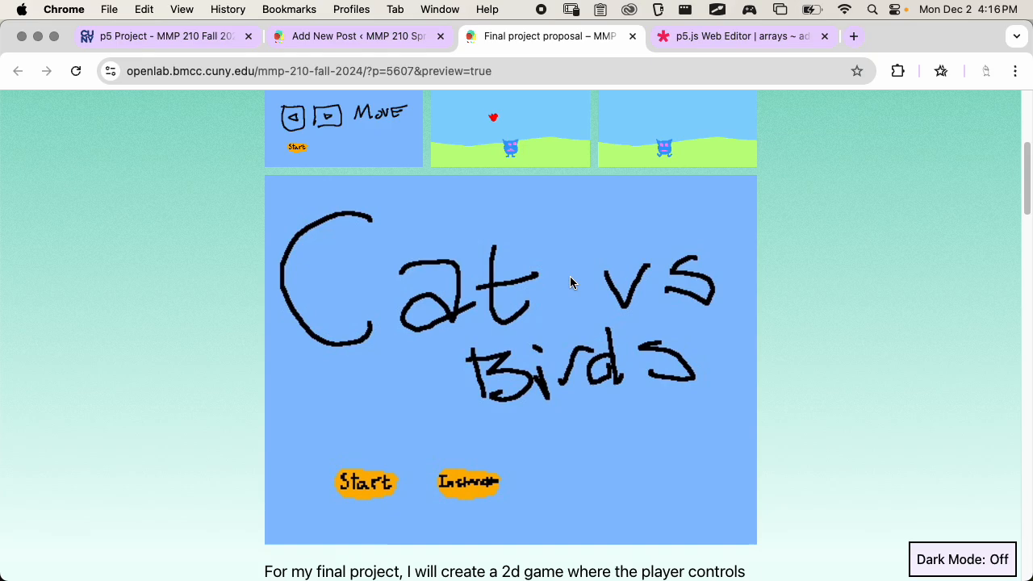
pyautogui.scroll(-7, 570, 279)
pyautogui.scroll(-5, 570, 282)
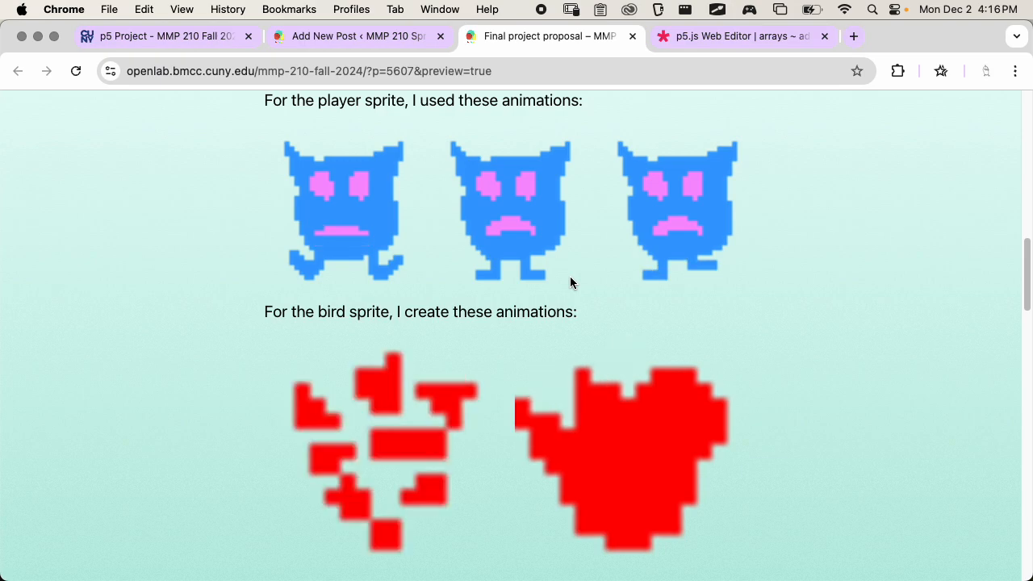
pyautogui.scroll(5, 535, 267)
pyautogui.scroll(10, 531, 255)
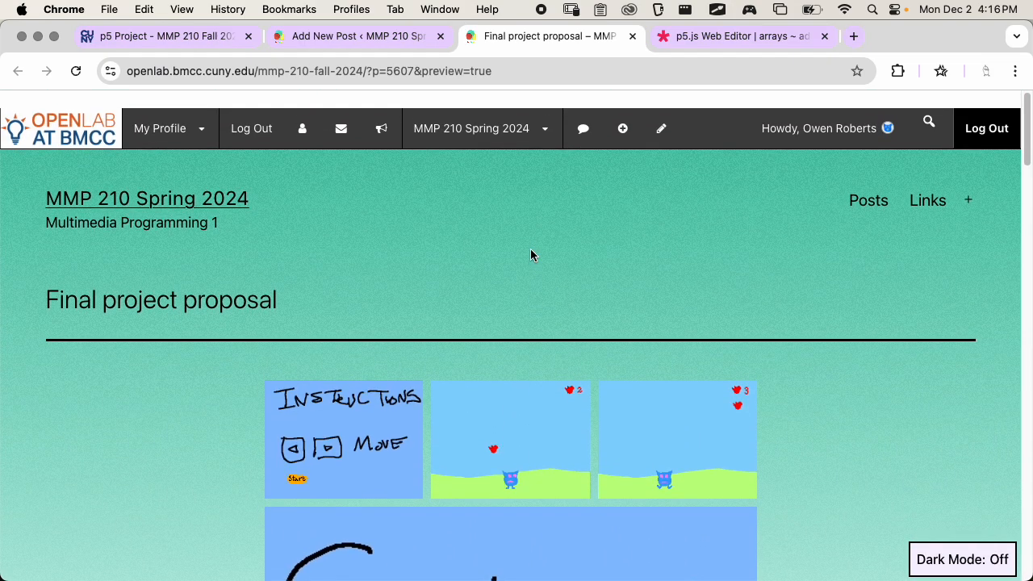
# - Return to the post editor and try to publish the Final project proposal post
pyautogui.click(333, 38)
pyautogui.click(942, 119)
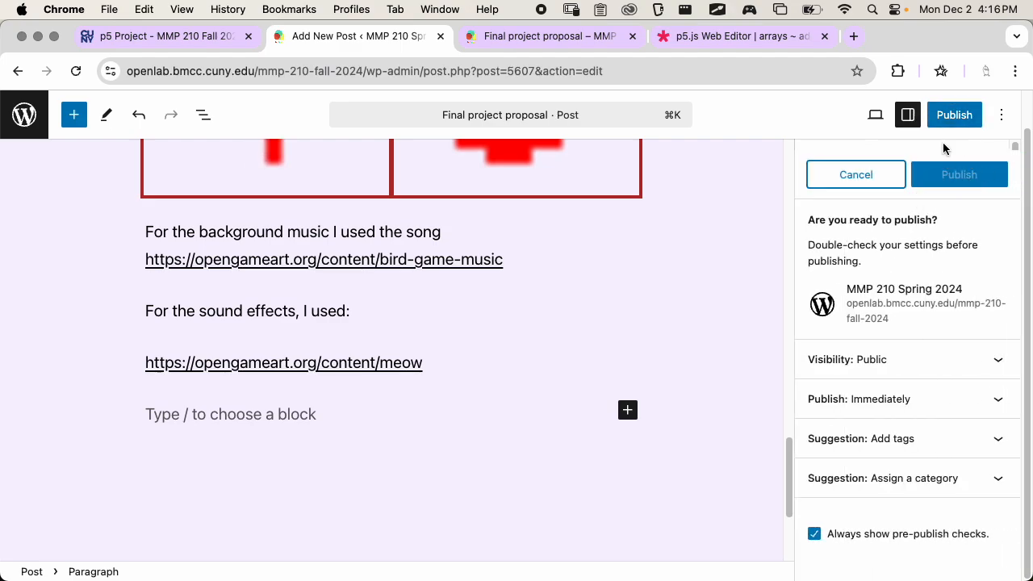
pyautogui.click(954, 114)
pyautogui.scroll(-1, 884, 306)
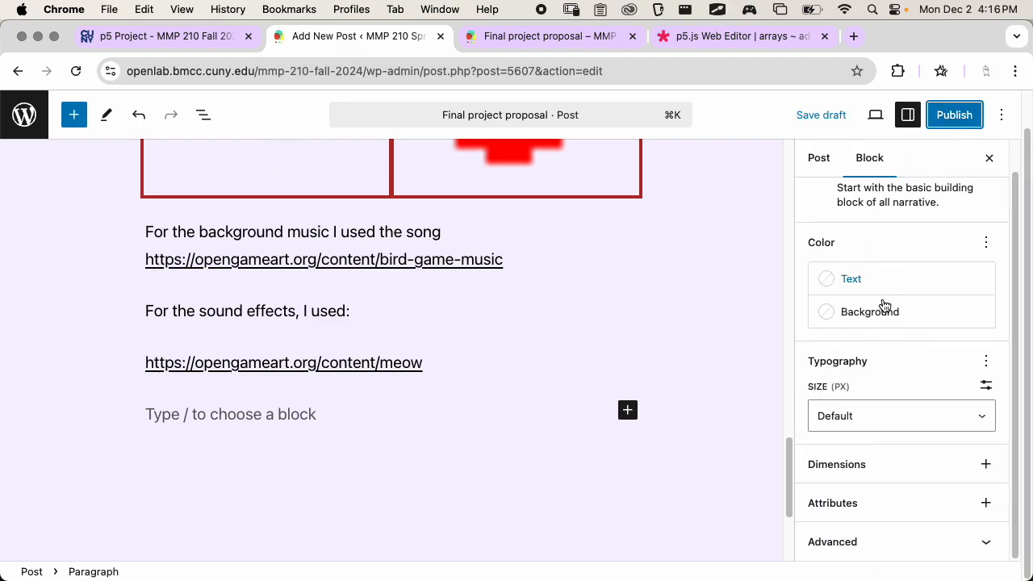
pyautogui.scroll(1, 883, 302)
pyautogui.click(954, 117)
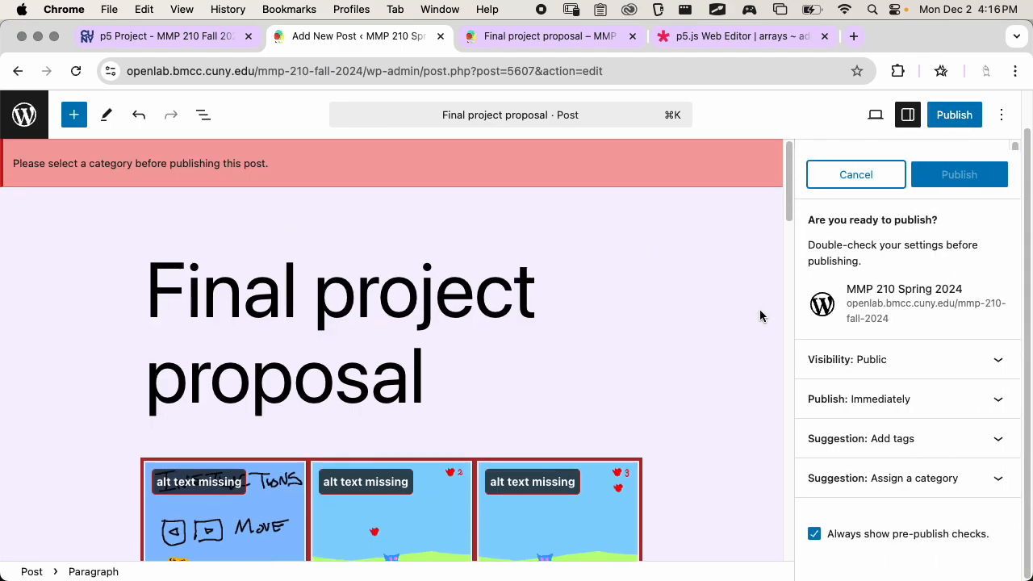
pyautogui.click(875, 174)
# - Add a new post category named "Final project proposal" and remove the post from the Uncategorized category
pyautogui.click(818, 155)
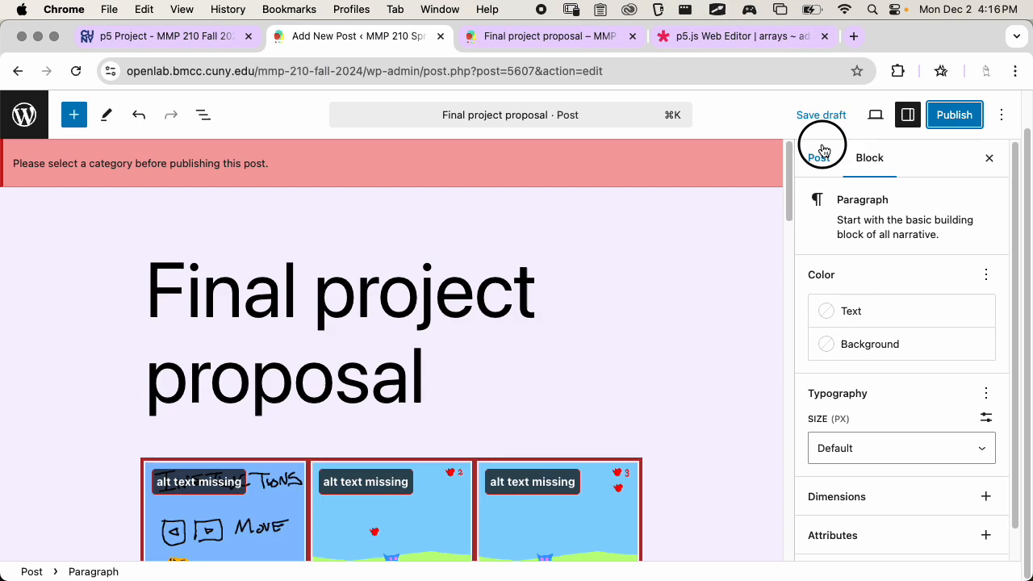
pyautogui.scroll(-3, 857, 334)
pyautogui.click(865, 501)
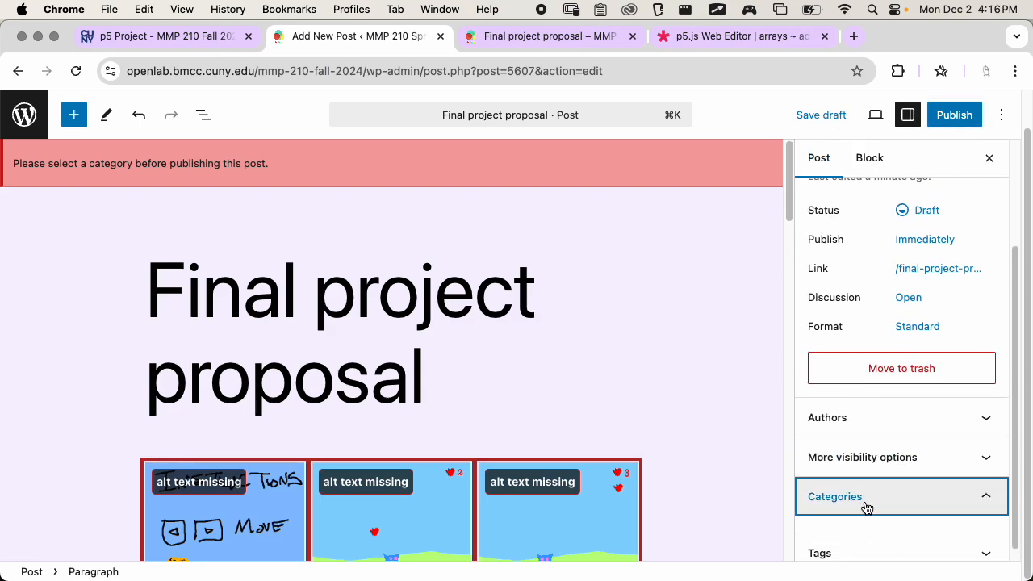
pyautogui.click(872, 502)
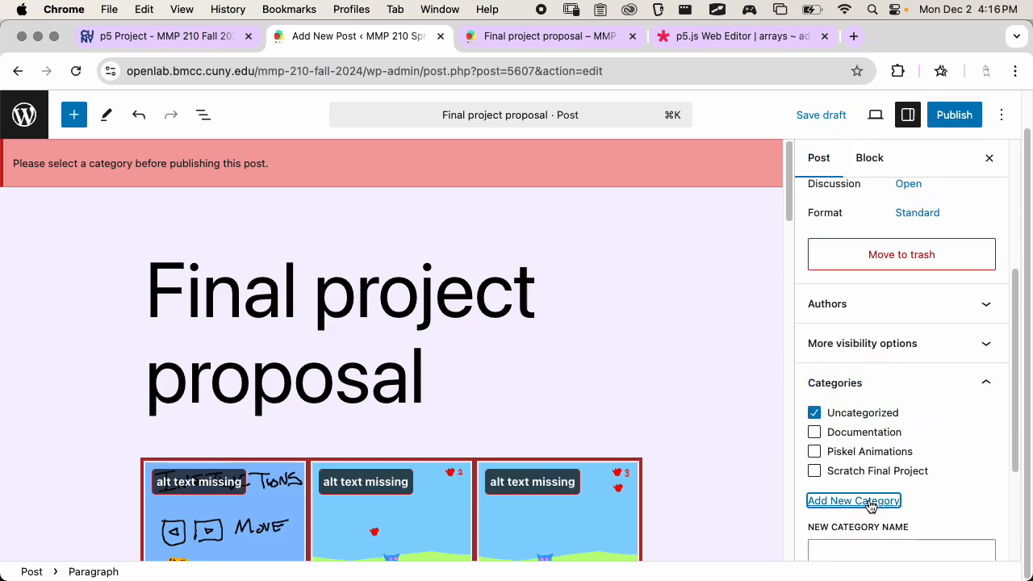
pyautogui.scroll(-2, 872, 504)
pyautogui.click(869, 426)
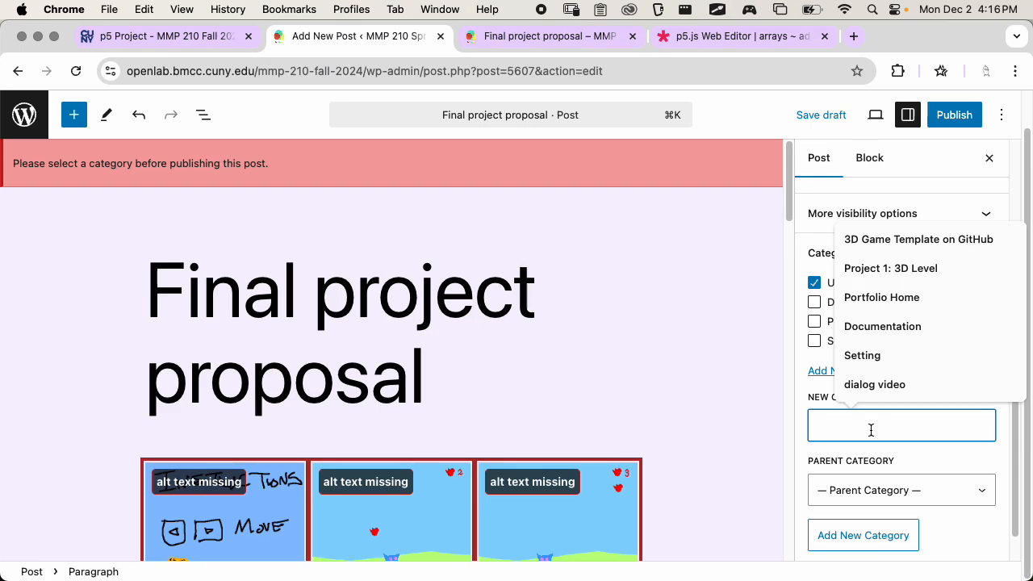
pyautogui.write('f')
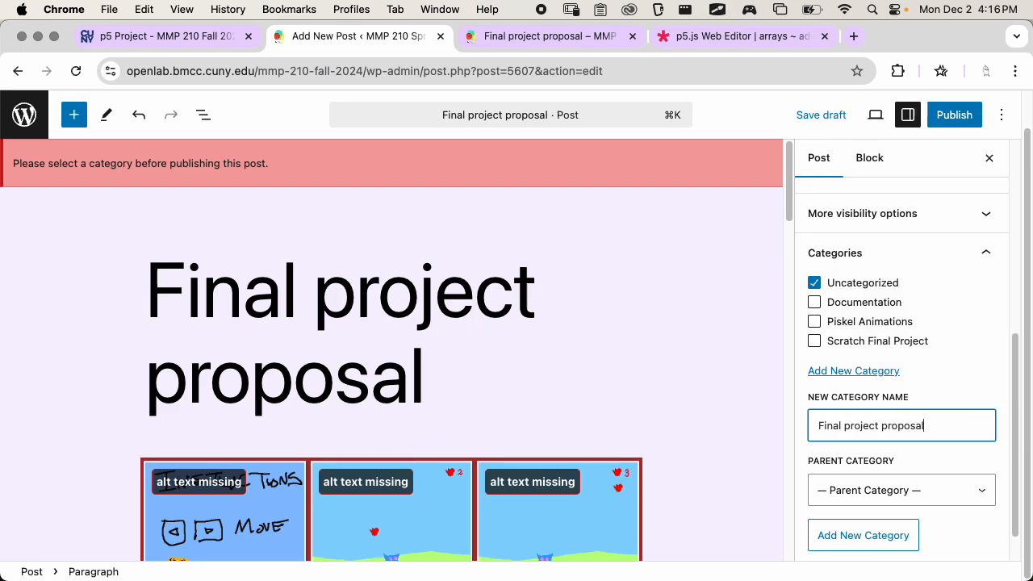
pyautogui.click(852, 528)
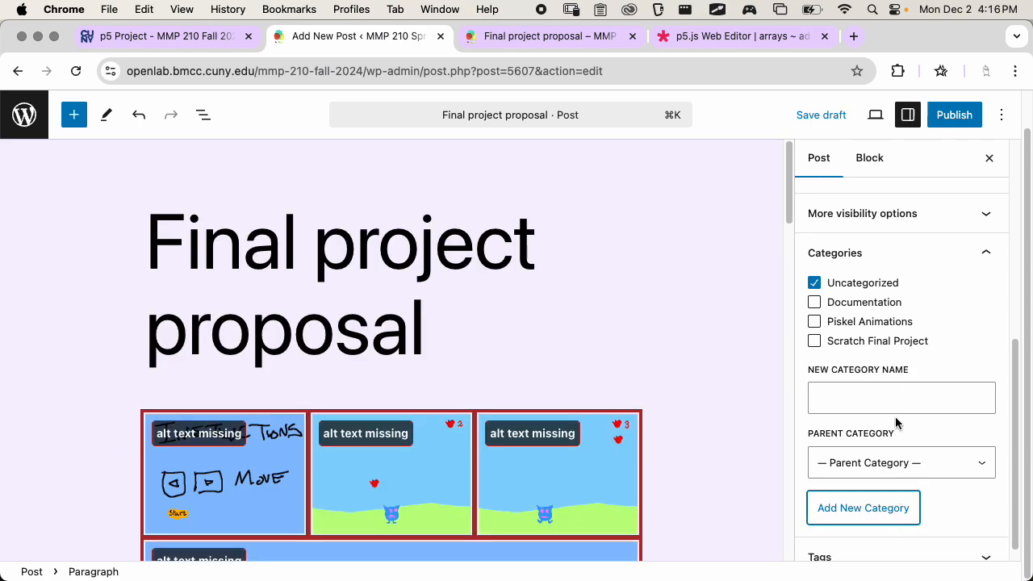
pyautogui.click(859, 303)
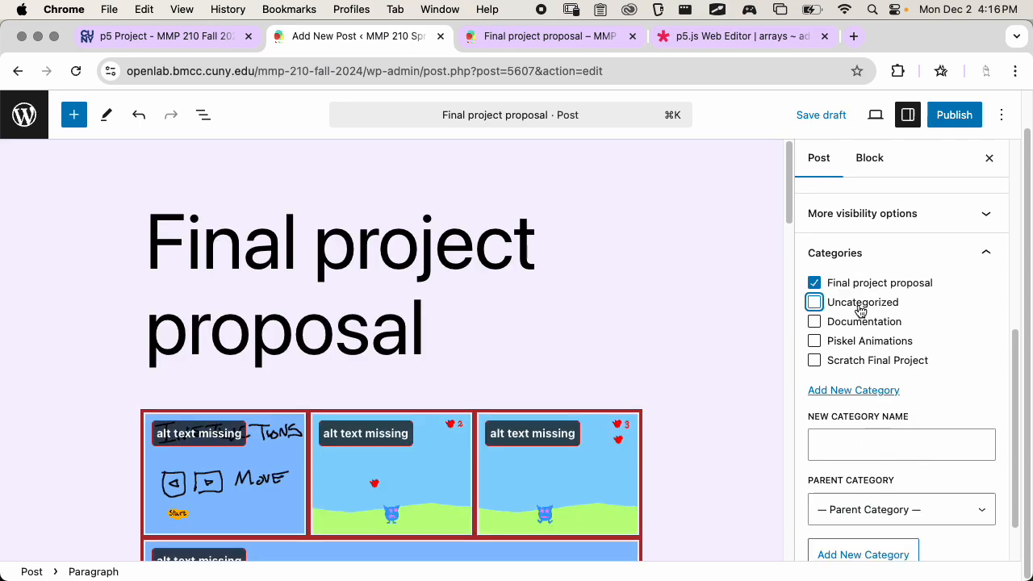
# - Publish the Final project proposal post and open its live page
pyautogui.click(952, 115)
pyautogui.click(952, 176)
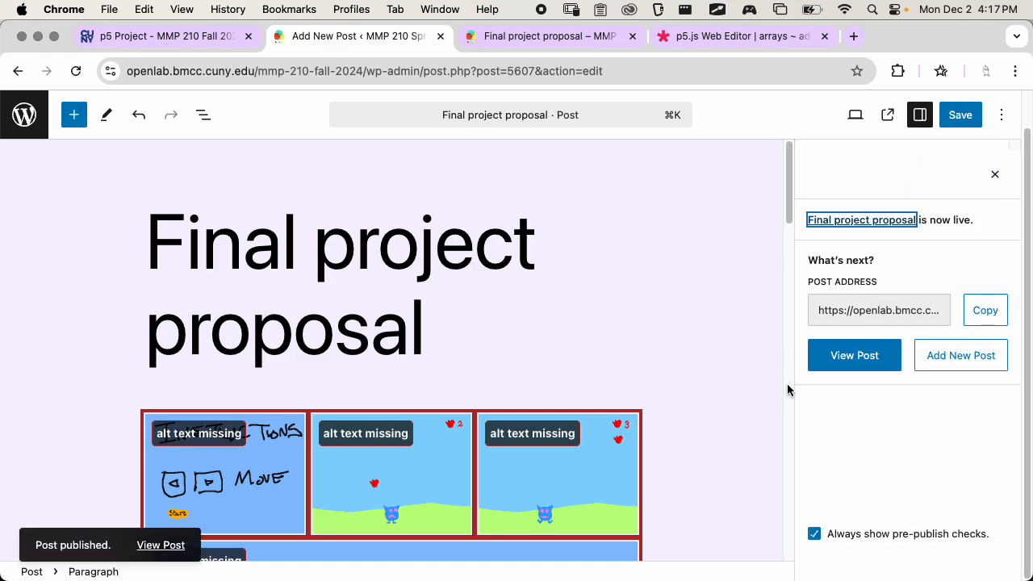
pyautogui.click(844, 363)
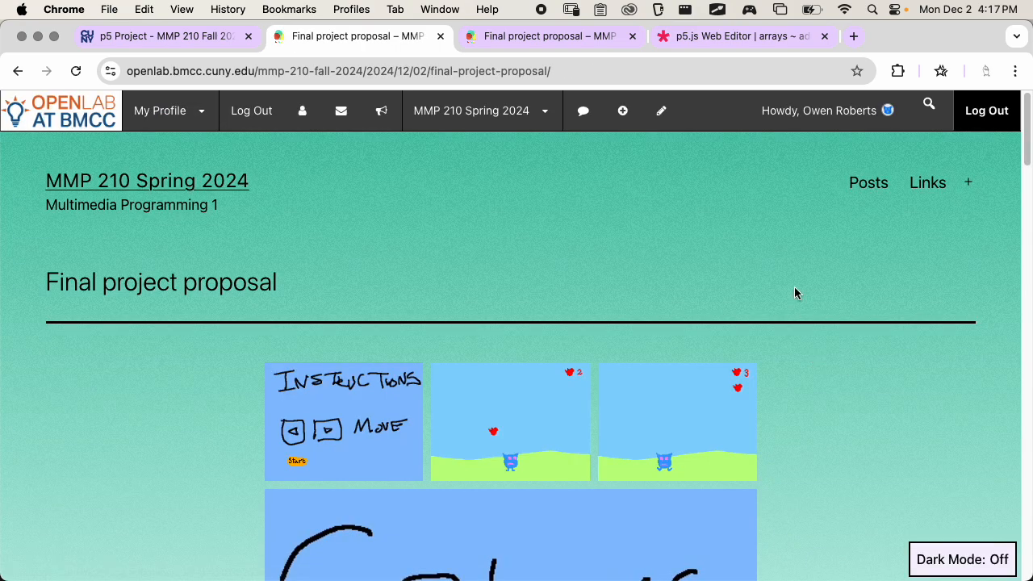
# - Review the published post's game screenshots, music and sound effect links, and category
pyautogui.scroll(-3, 794, 293)
pyautogui.scroll(-20, 794, 293)
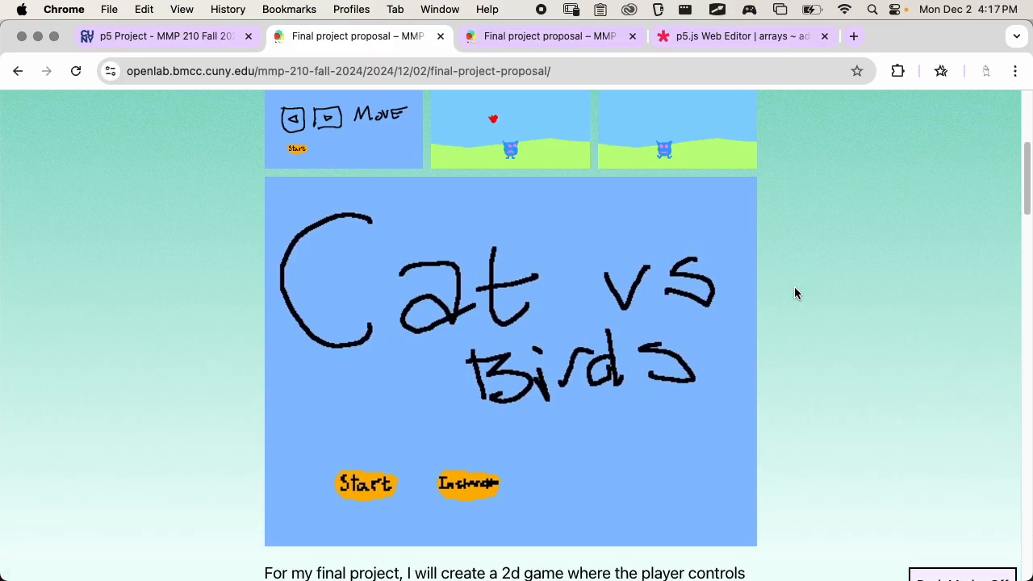
pyautogui.scroll(-3, 794, 293)
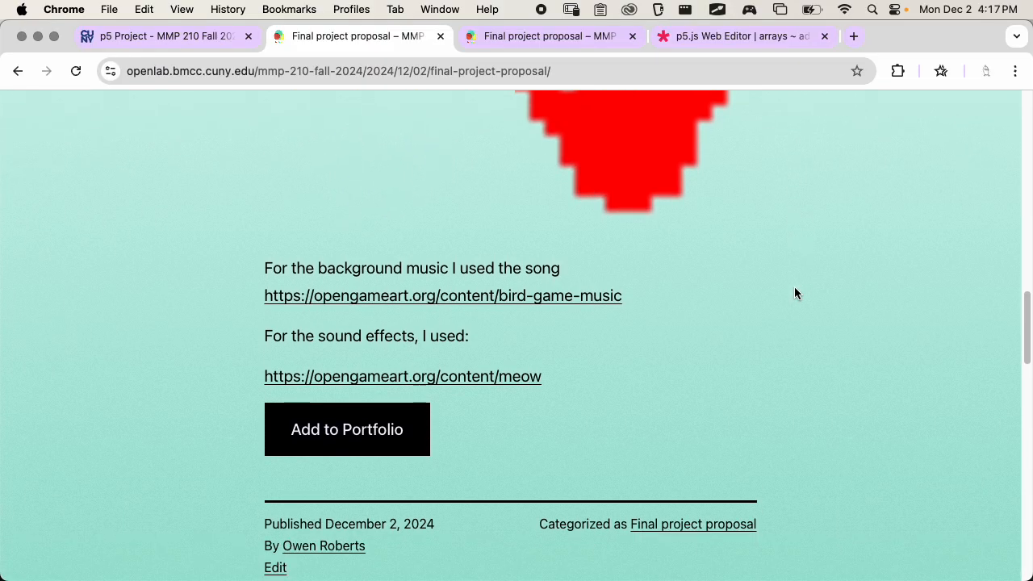
pyautogui.scroll(20, 794, 292)
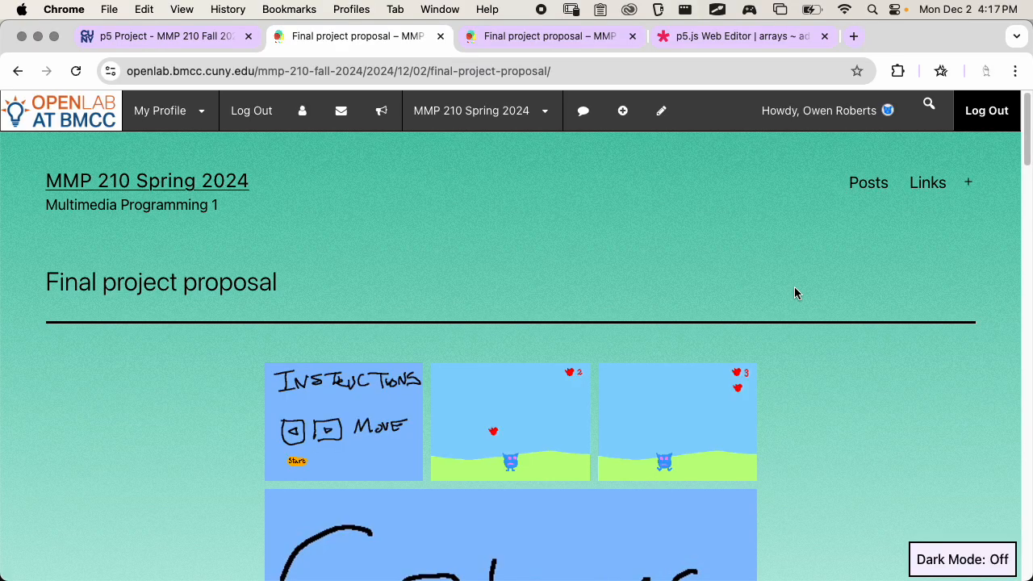
pyautogui.scroll(-20, 746, 205)
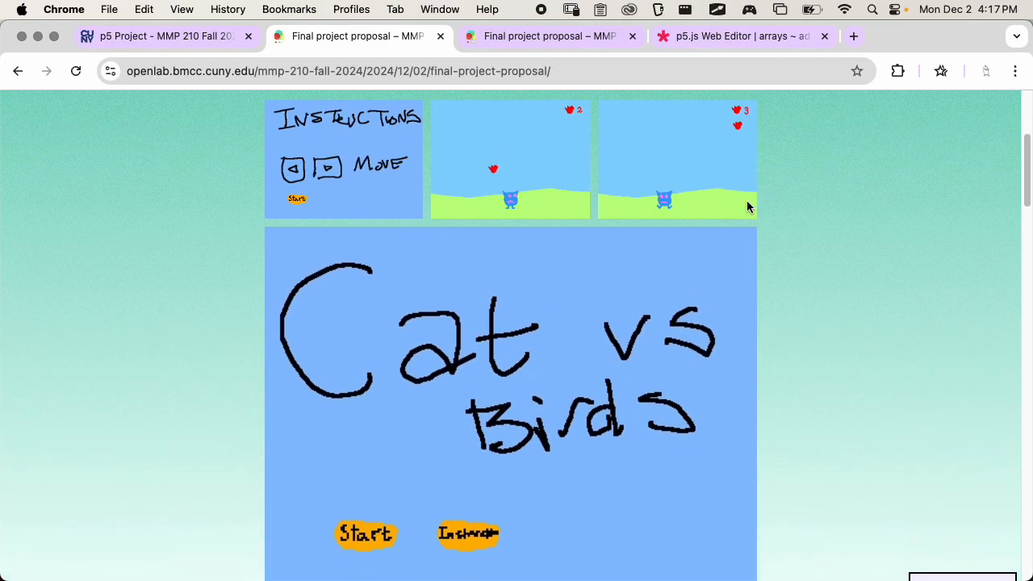
pyautogui.scroll(20, 747, 204)
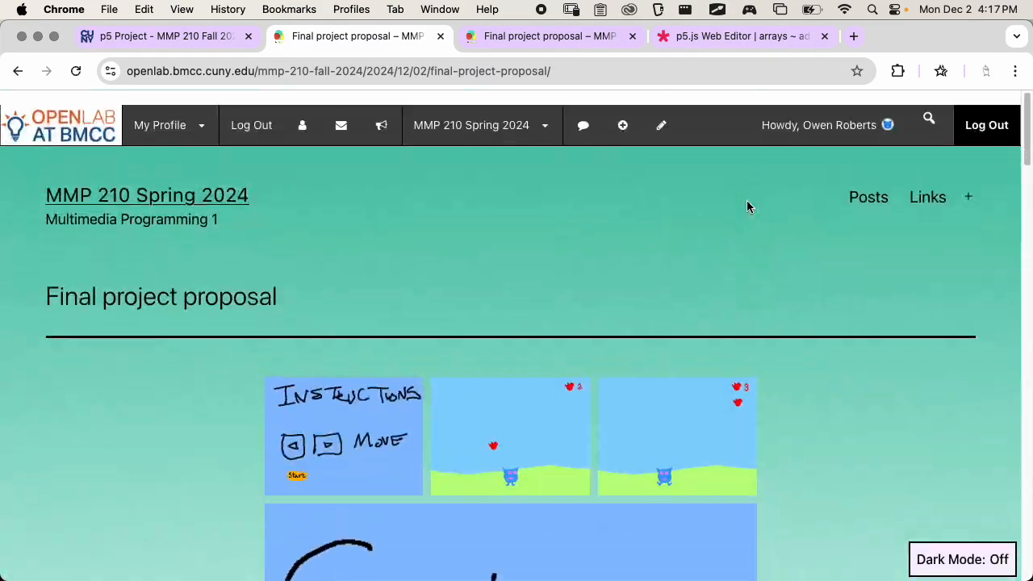